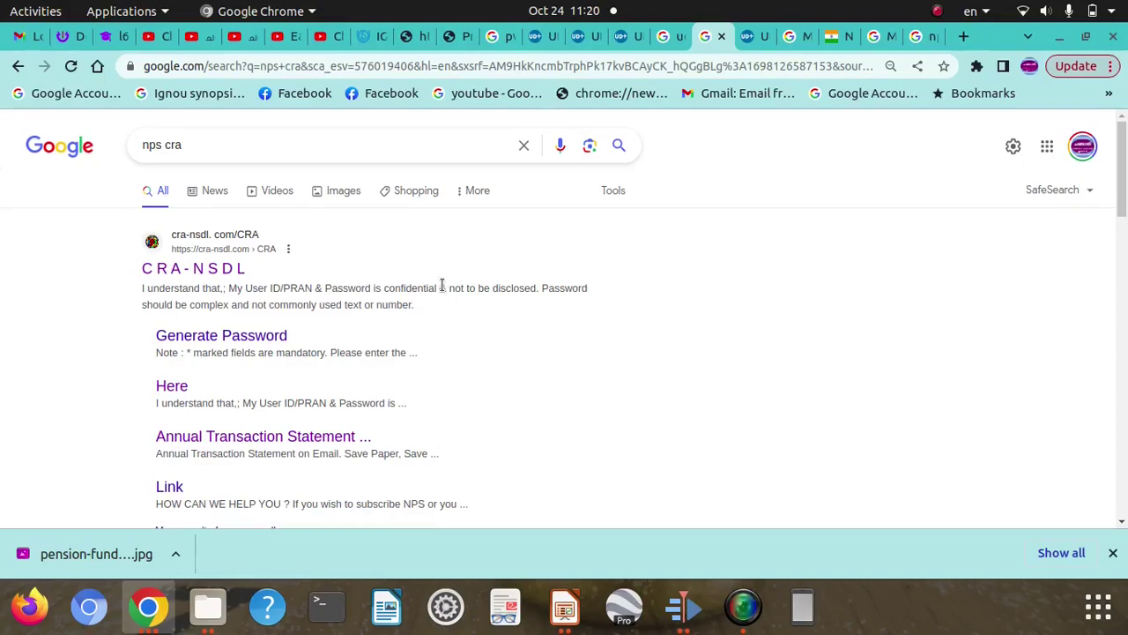
Open the CRA - NSDL result from the 'nps cra' Google results.
{"action": "left_click", "coordinate": [210, 270]}
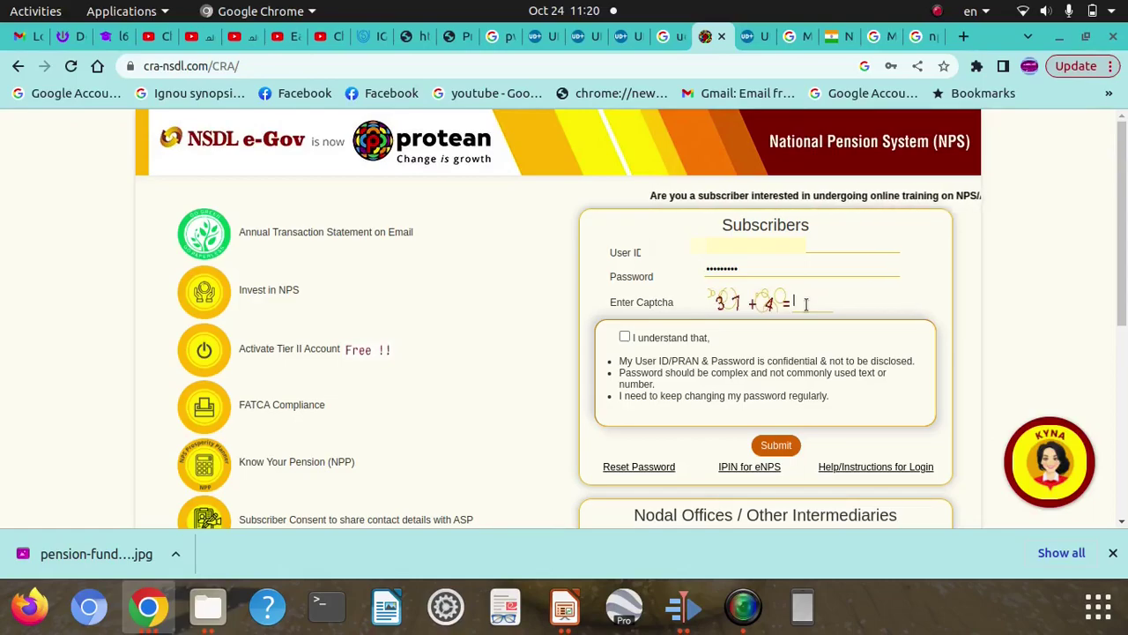
Answer the login captcha and accept the confidentiality terms to sign in.
{"action": "type", "text": "35"}
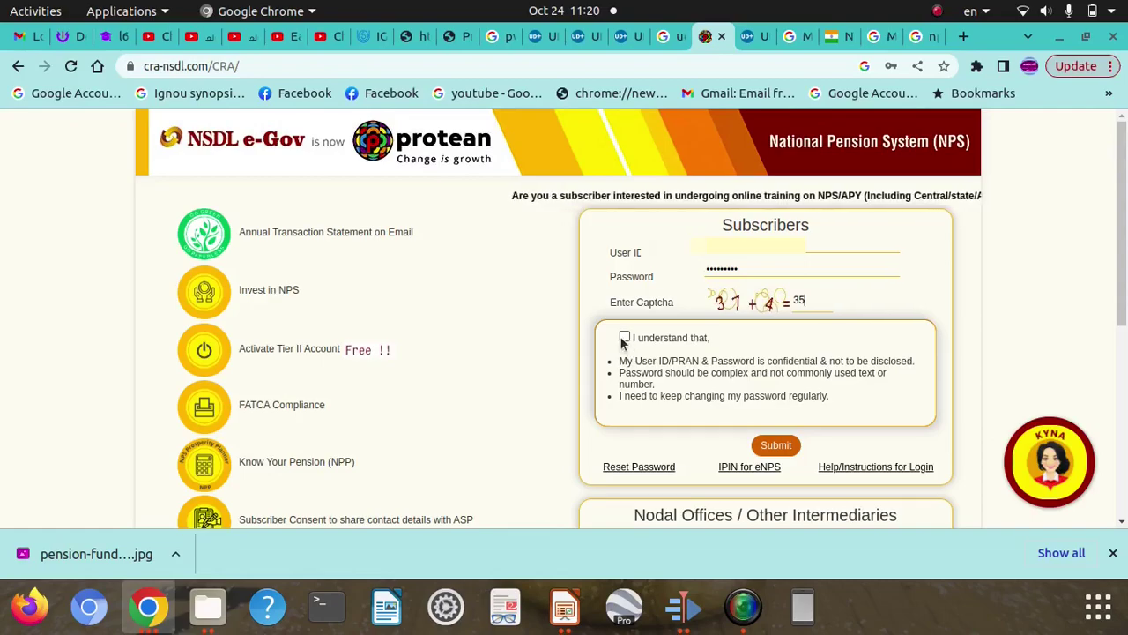
{"action": "left_click", "coordinate": [624, 340]}
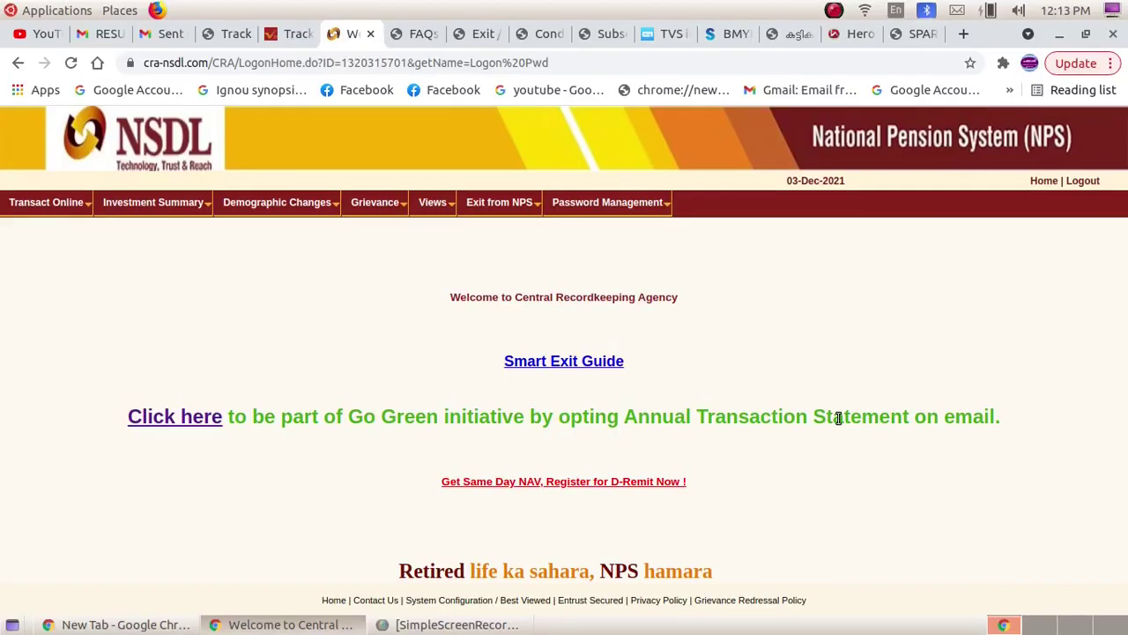
Go to Update Personal Details under the Demographic Changes menu.
{"action": "mouse_move", "coordinate": [31, 214]}
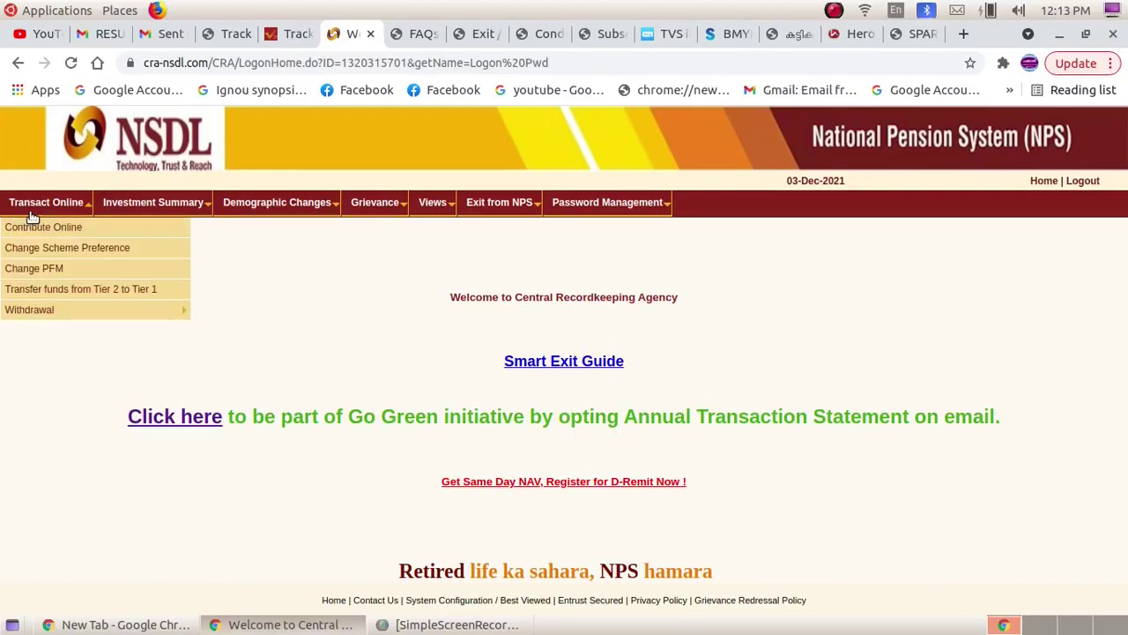
{"action": "mouse_move", "coordinate": [245, 212]}
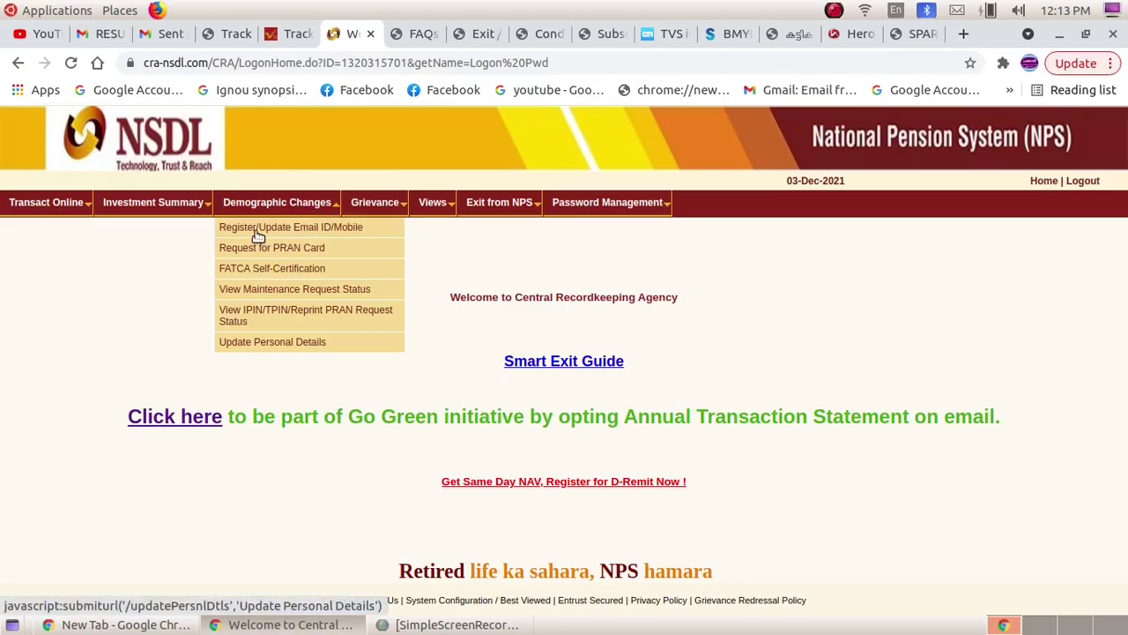
{"action": "left_click", "coordinate": [334, 230]}
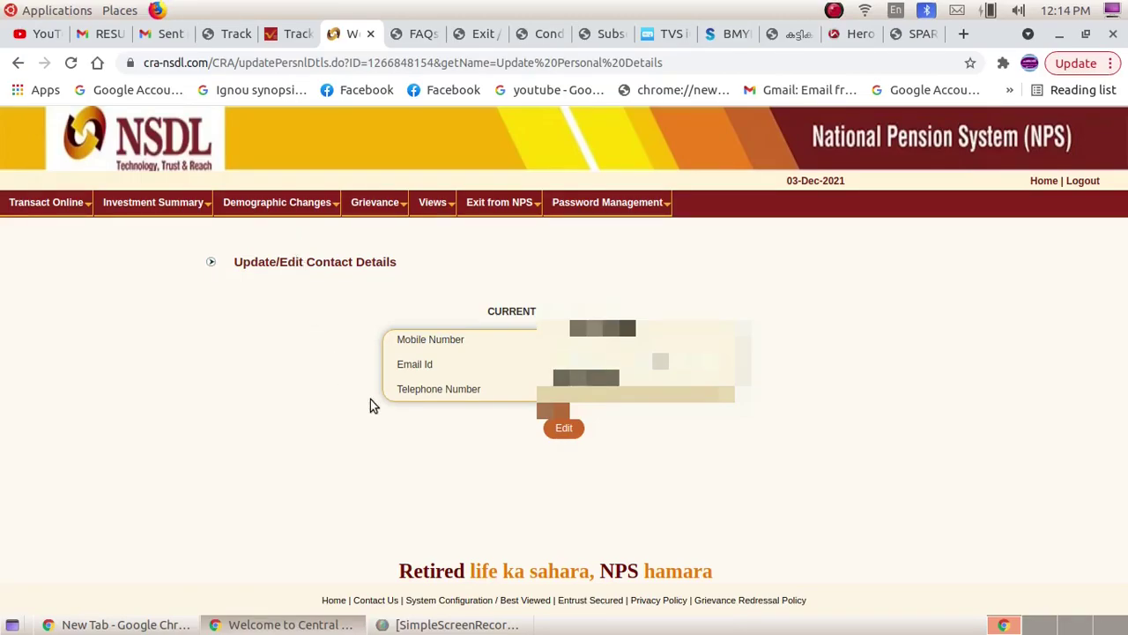
Make the contact details editable, clear the old Email Id, and submit the new address.
{"action": "left_click", "coordinate": [559, 429]}
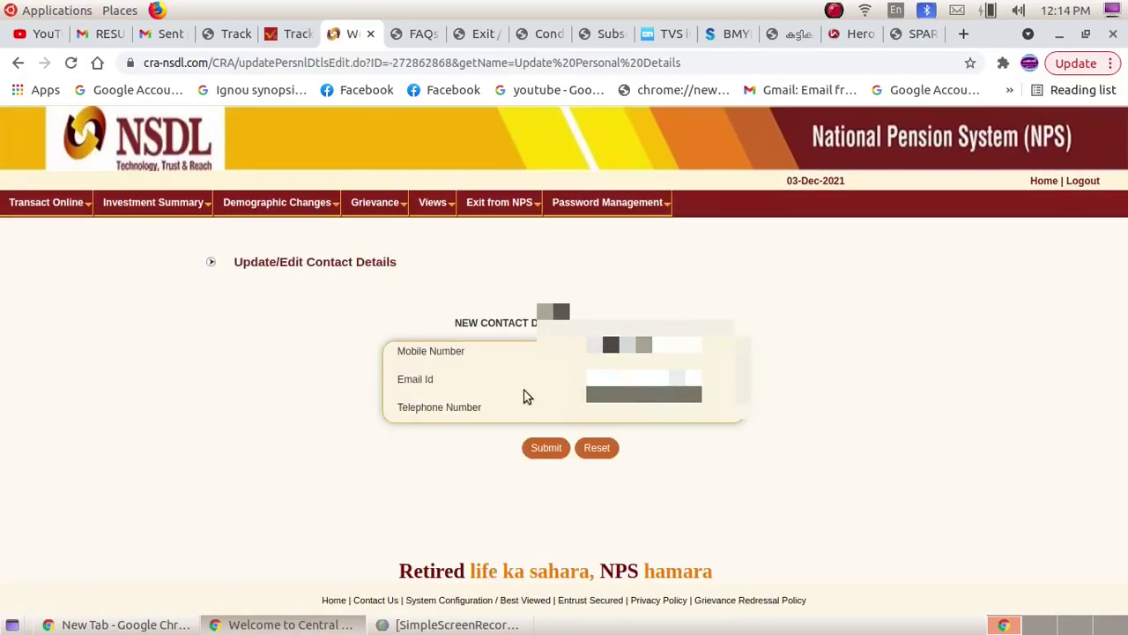
{"action": "left_click_drag", "start_coordinate": [589, 379], "coordinate": [763, 390]}
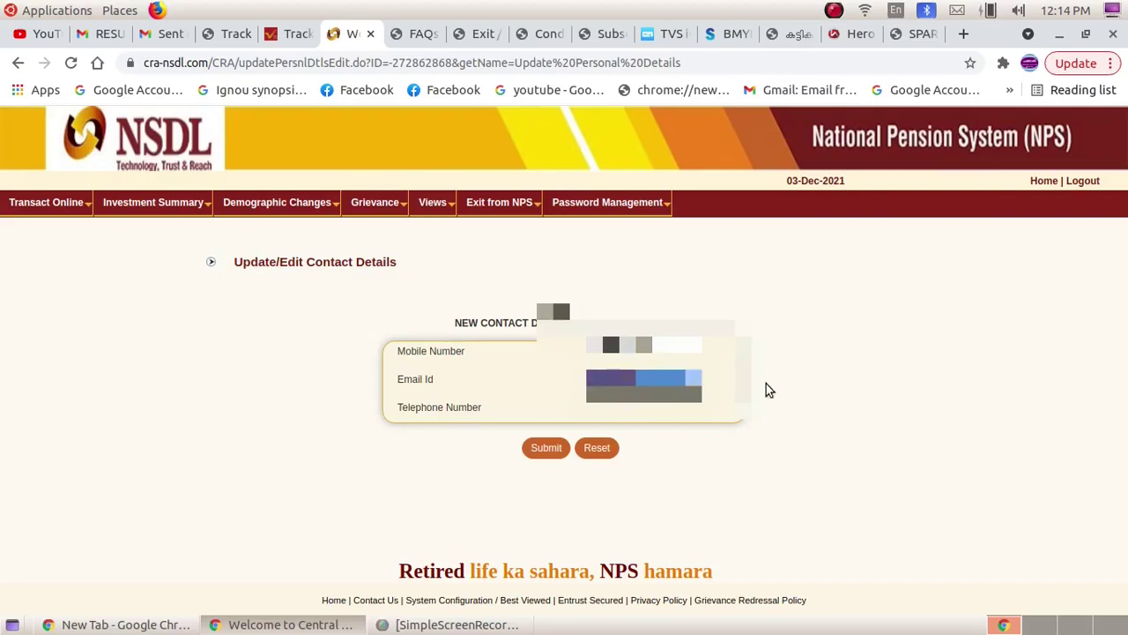
{"action": "key", "text": "BackSpace"}
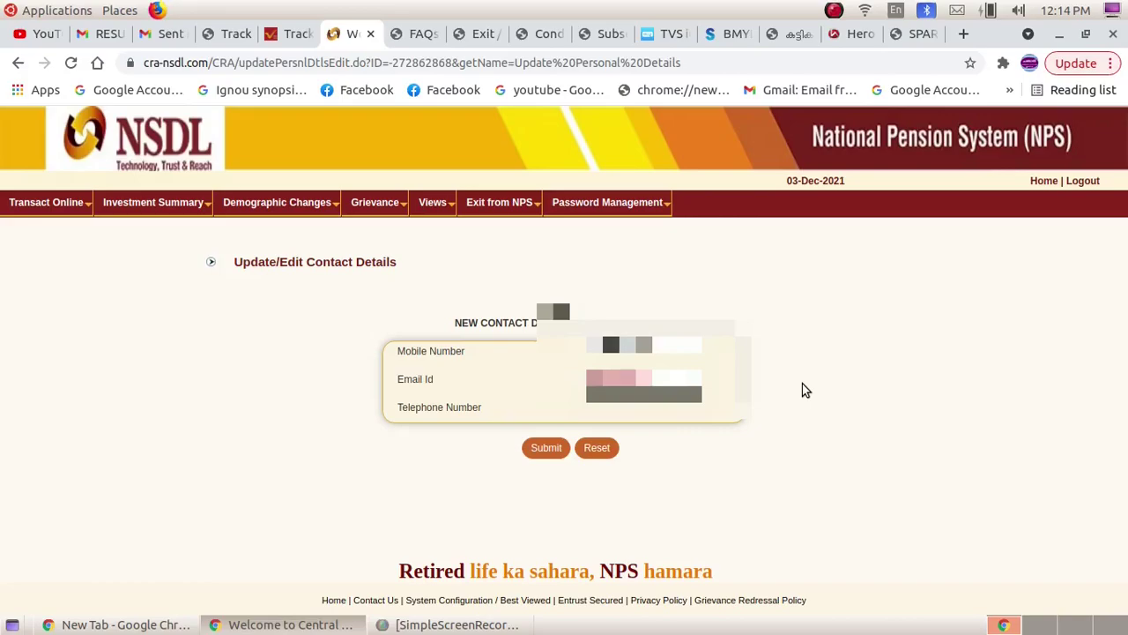
{"action": "left_click", "coordinate": [536, 444]}
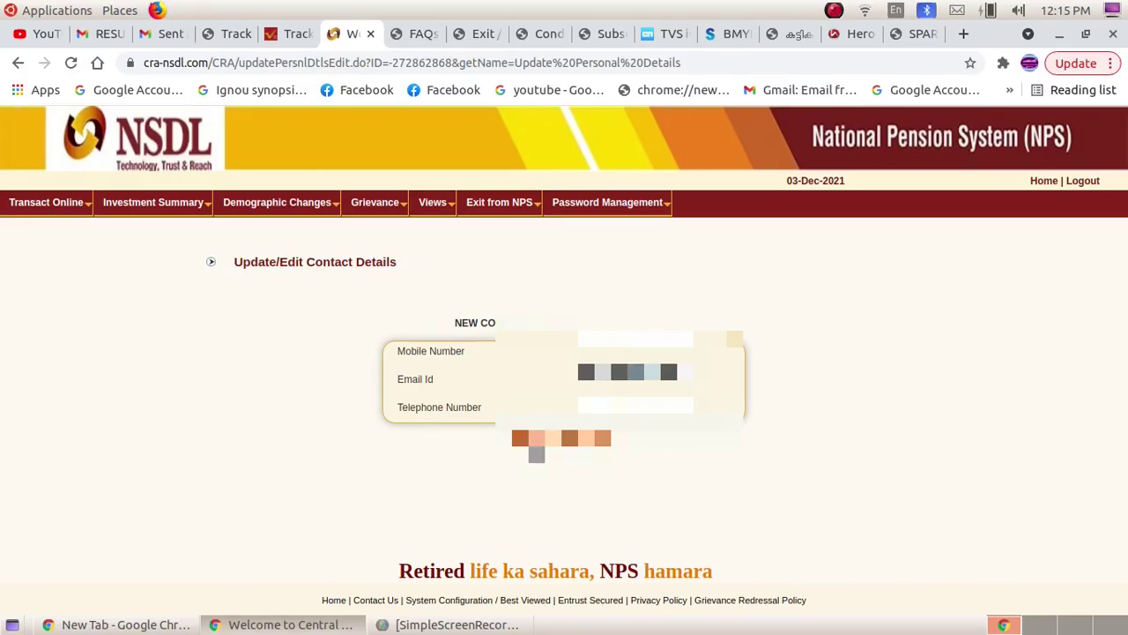
Submit the edited contact details and confirm them on the Current vs New page.
{"action": "left_click", "coordinate": [532, 443]}
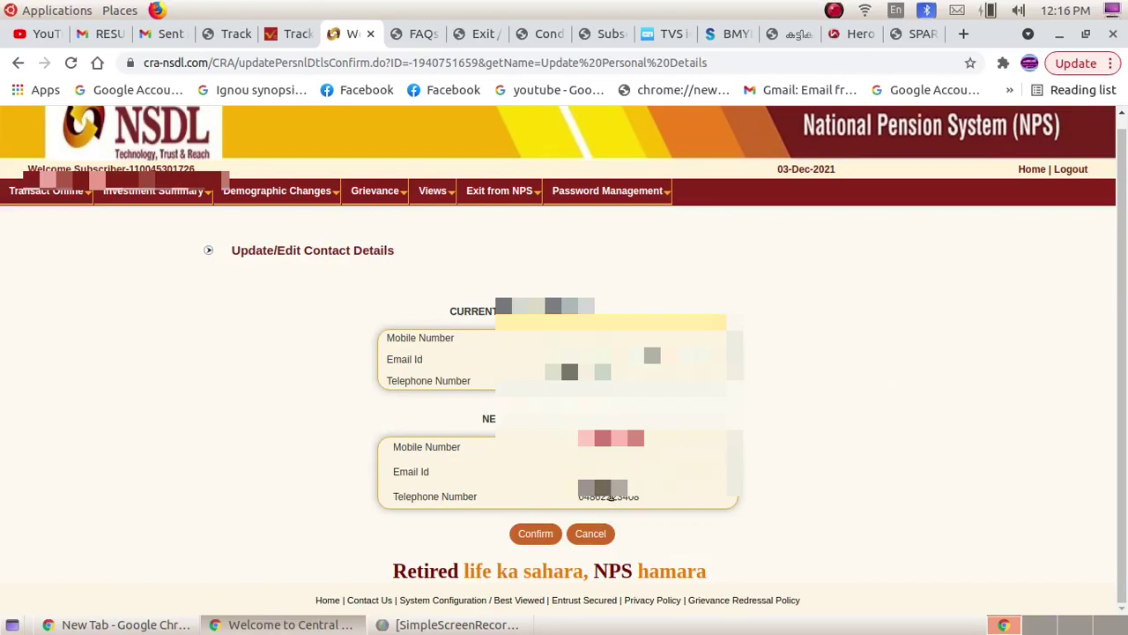
{"action": "left_click", "coordinate": [532, 533]}
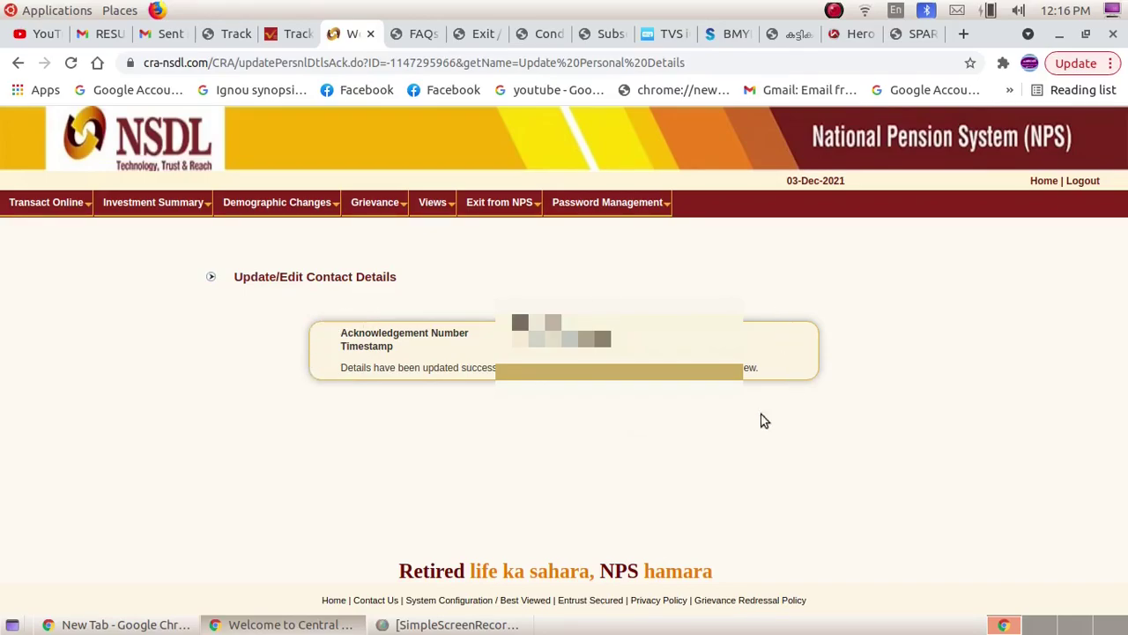
View the subscriber's Personal/Account Details from the Views menu.
{"action": "mouse_move", "coordinate": [439, 212]}
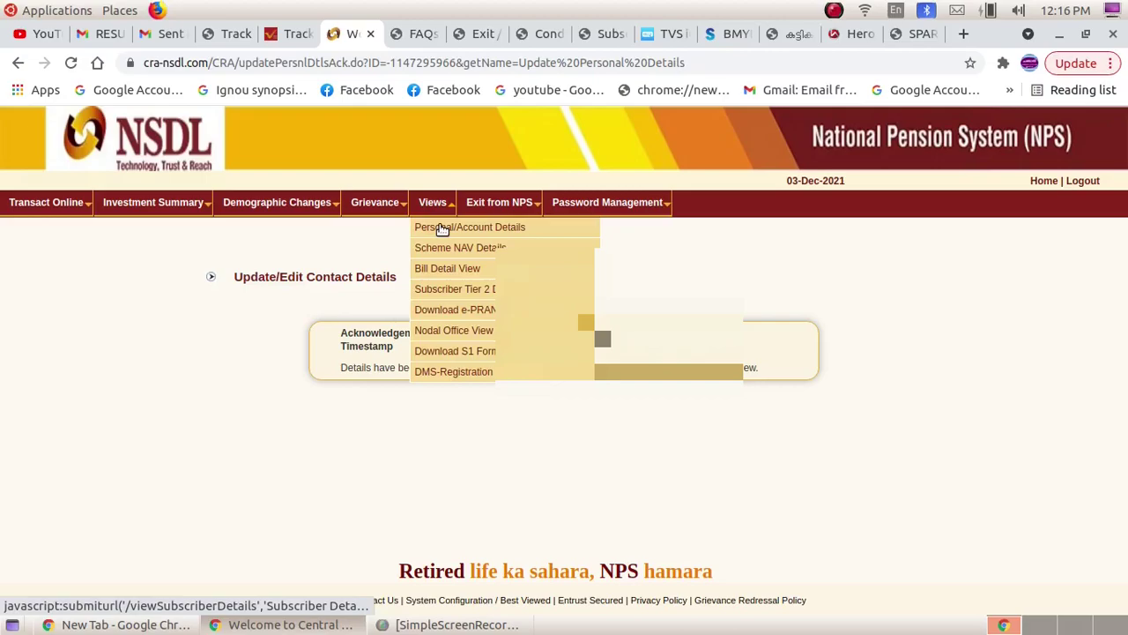
{"action": "left_click", "coordinate": [442, 227]}
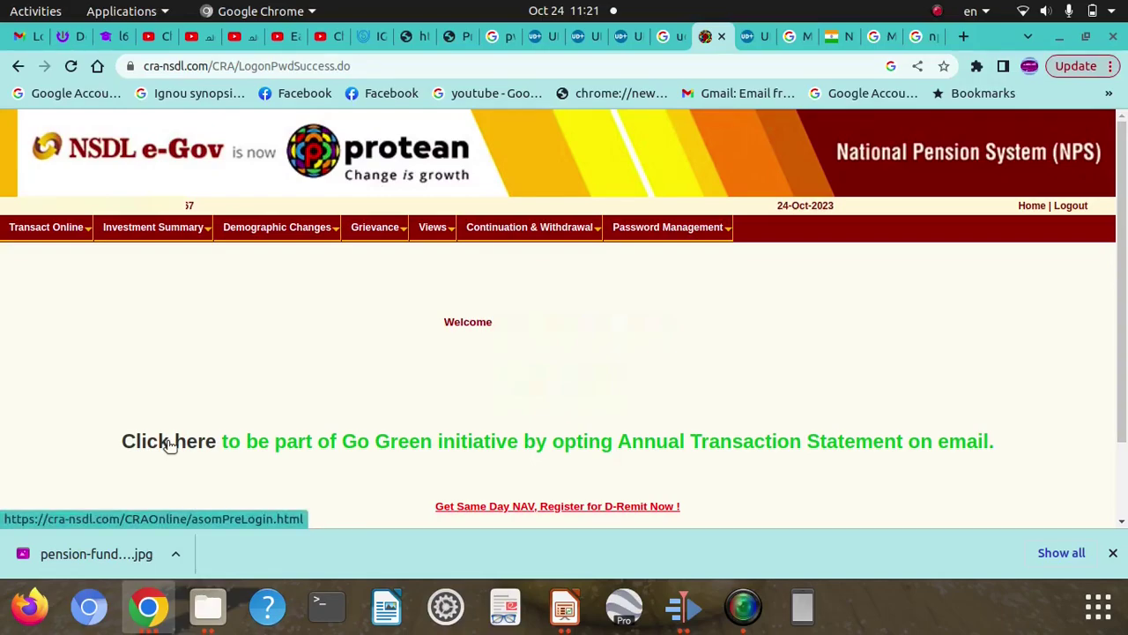
Opt in to Go Green e-mailed Annual Transaction Statements, verifying with the OTP sent for the PRAN.
{"action": "left_click", "coordinate": [169, 445]}
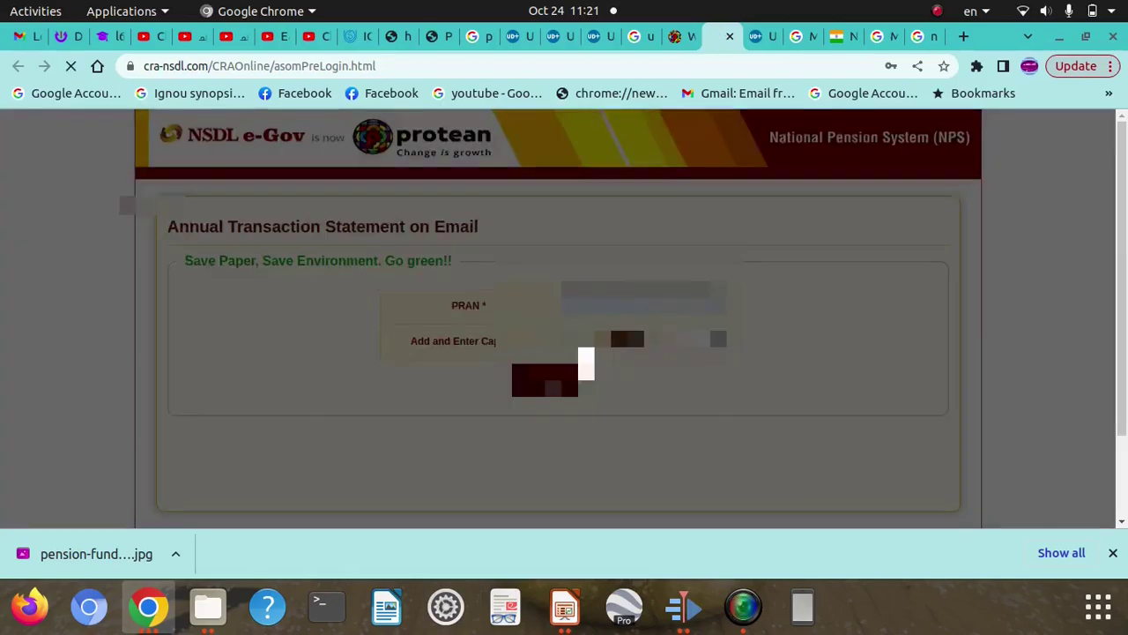
{"action": "left_click", "coordinate": [554, 388]}
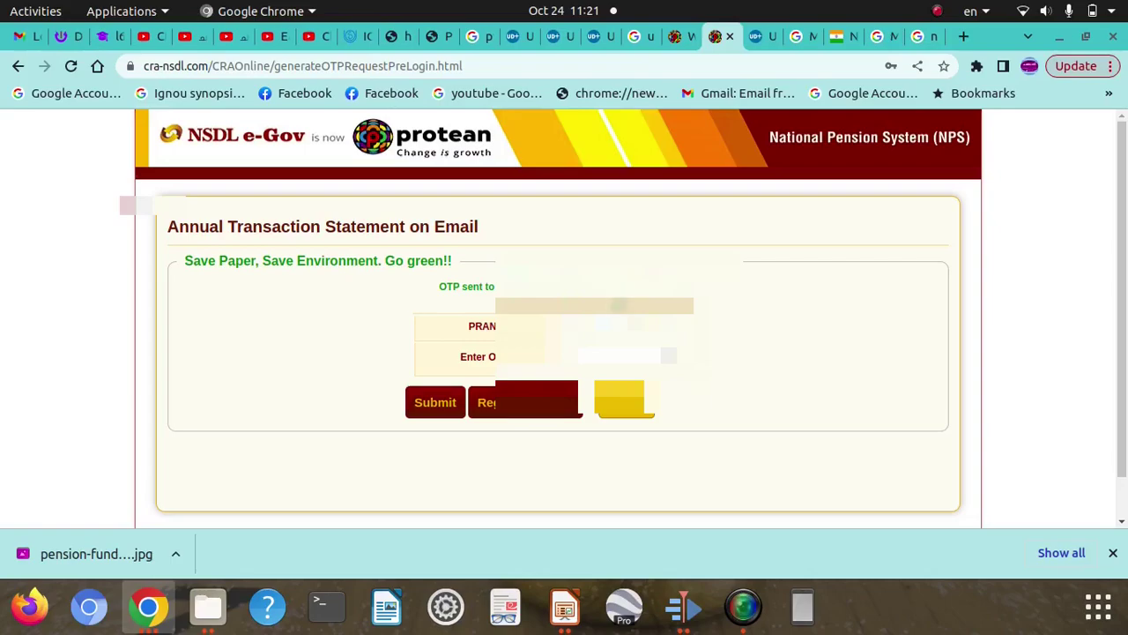
{"action": "left_click", "coordinate": [668, 355]}
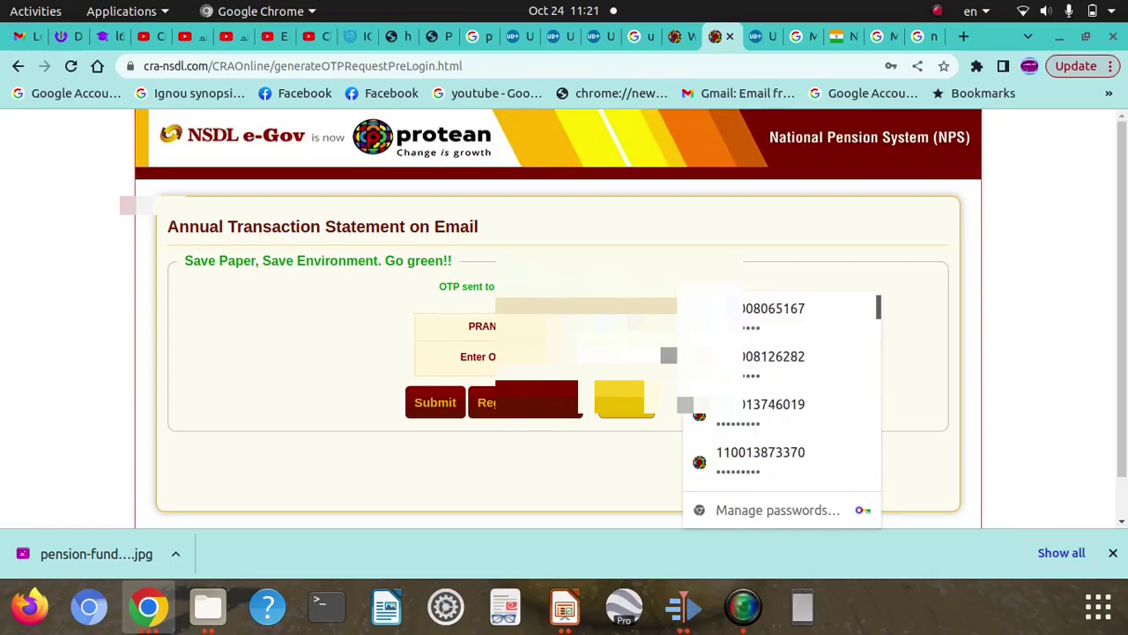
{"action": "left_click", "coordinate": [615, 475]}
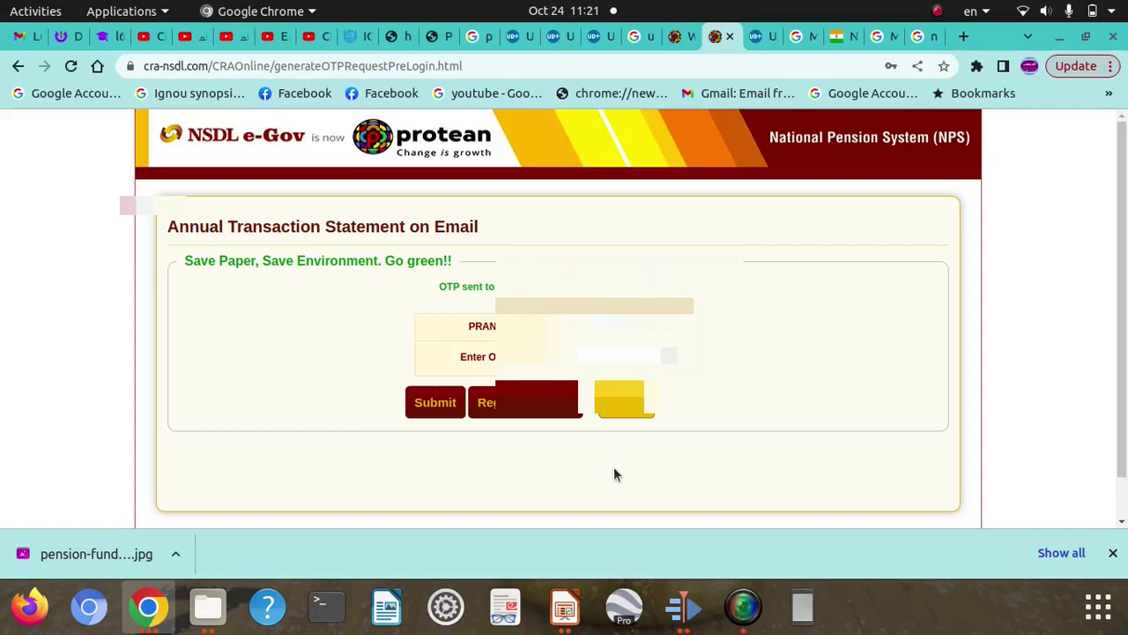
{"action": "left_click", "coordinate": [636, 355]}
{"action": "left_click", "coordinate": [669, 355]}
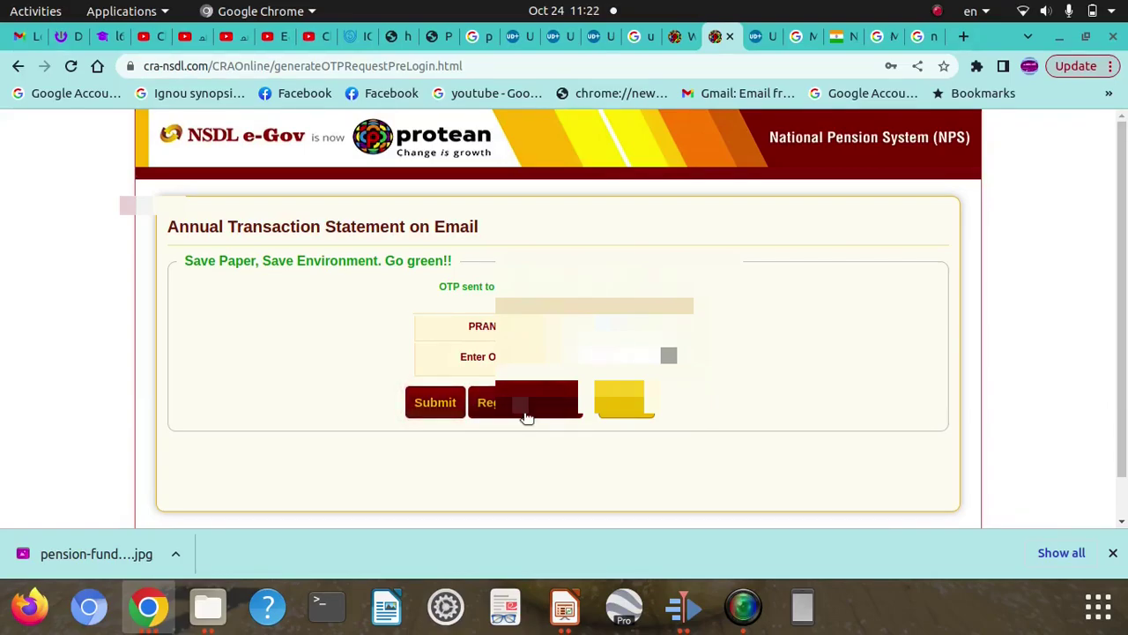
{"action": "left_click", "coordinate": [435, 405]}
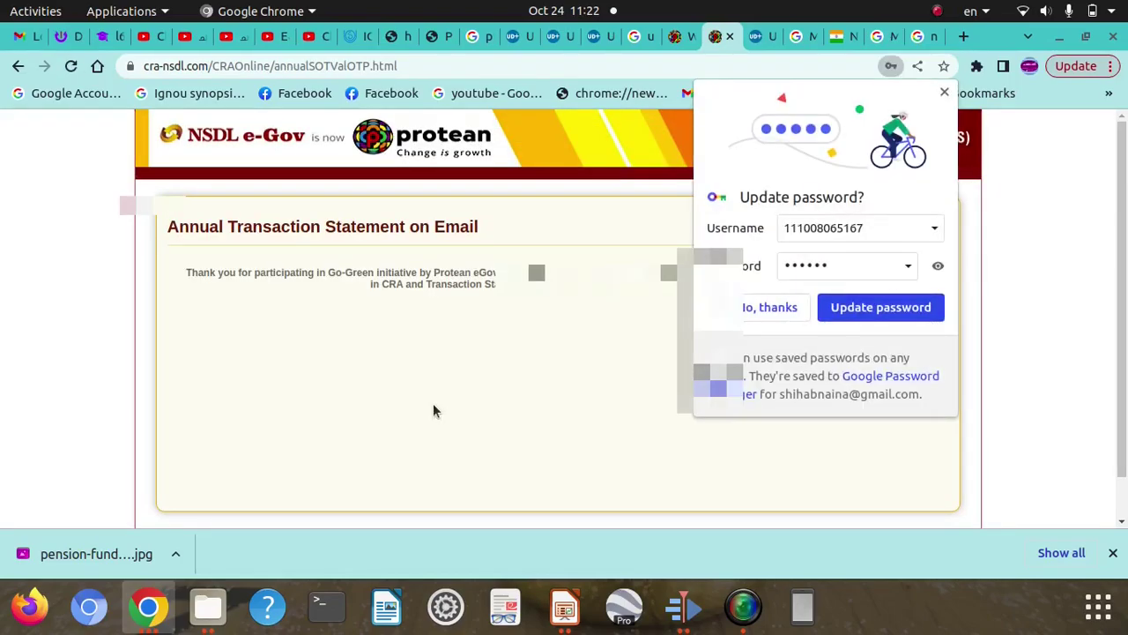
Decline Chrome's password update, read the Go-Green confirmation, and start a new tab.
{"action": "left_click", "coordinate": [788, 314]}
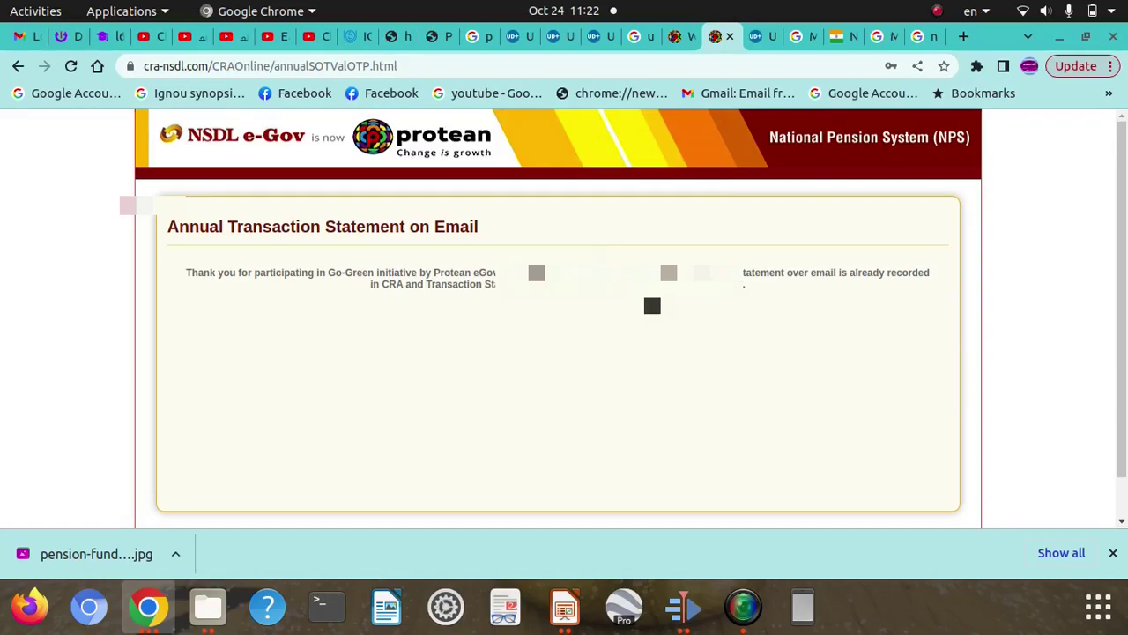
{"action": "scroll", "coordinate": [652, 305], "scroll_direction": "down", "scroll_amount": 1}
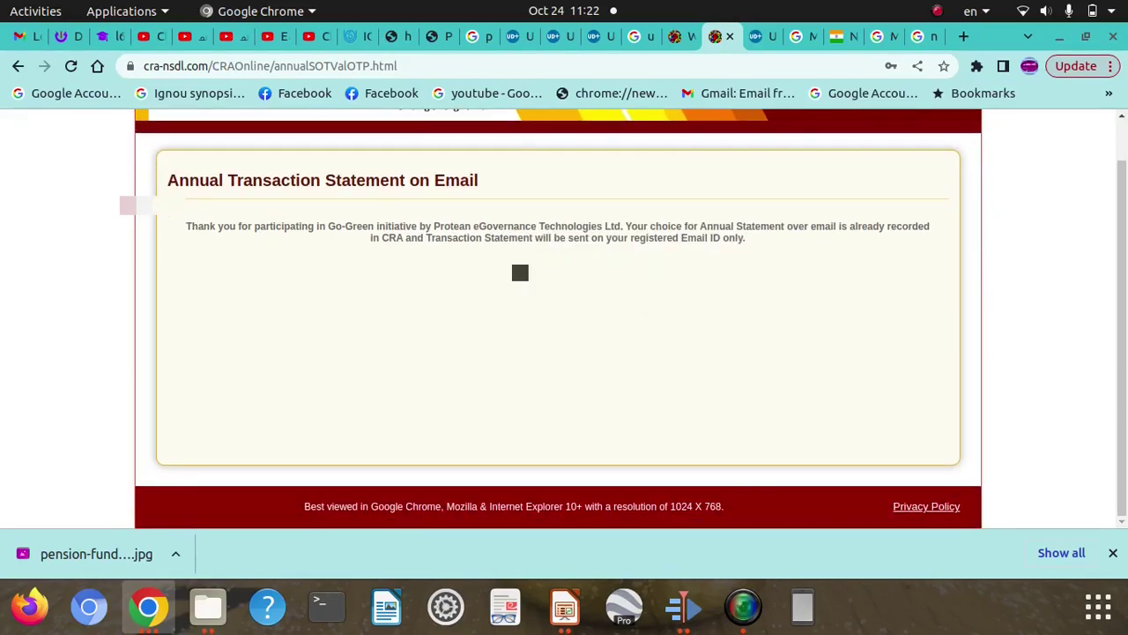
{"action": "scroll", "coordinate": [407, 286], "scroll_direction": "up", "scroll_amount": 1}
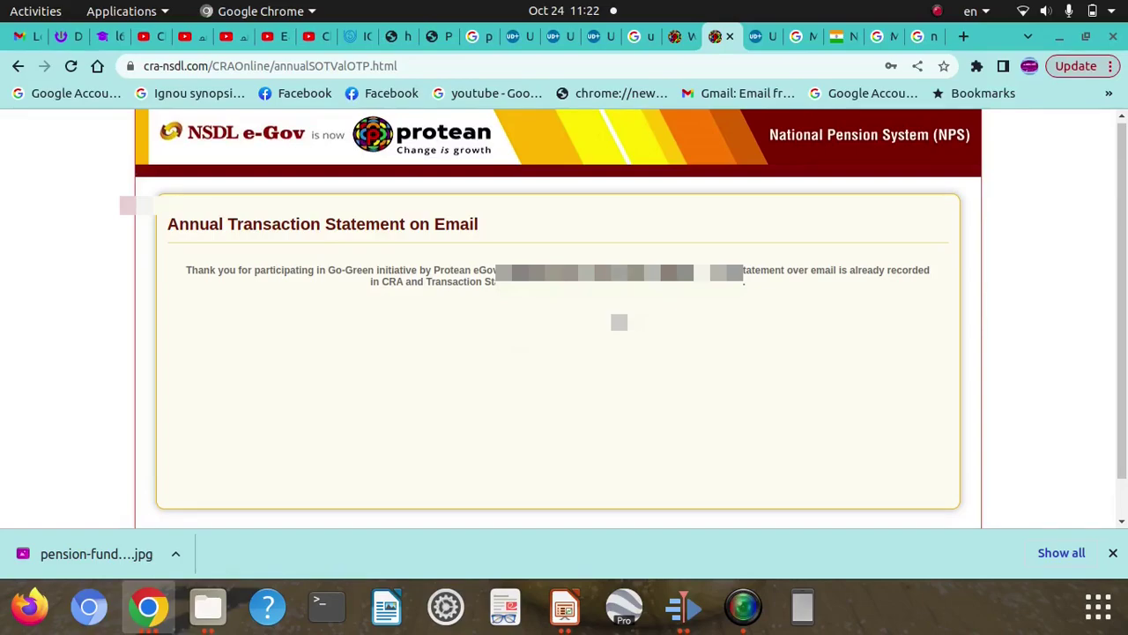
{"action": "scroll", "coordinate": [557, 317], "scroll_direction": "up", "scroll_amount": 1}
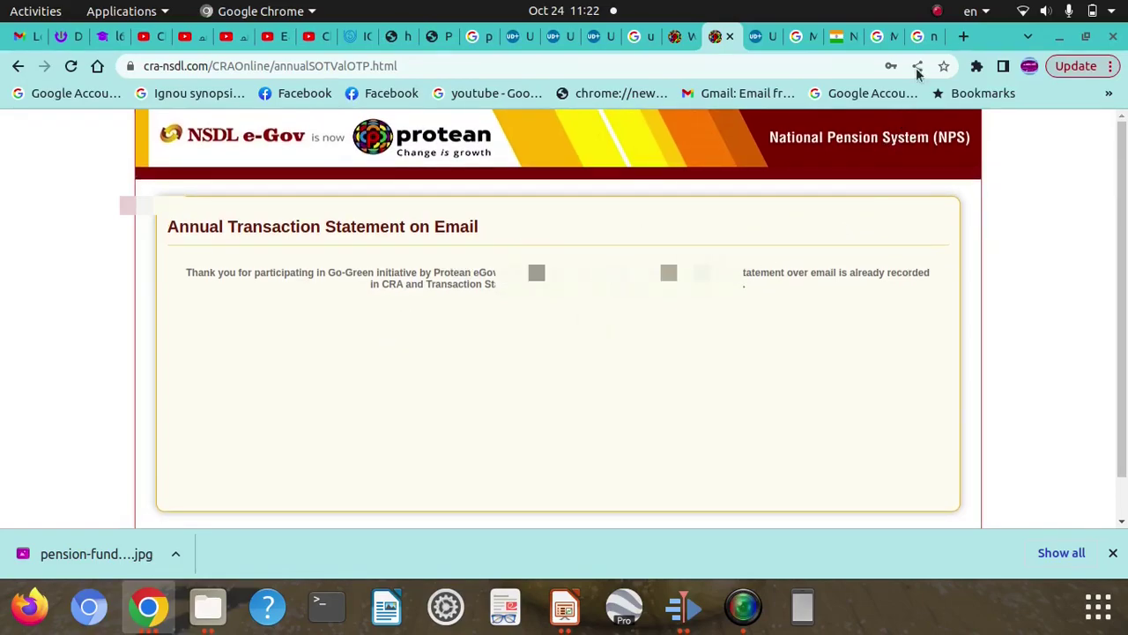
{"action": "left_click", "coordinate": [936, 11]}
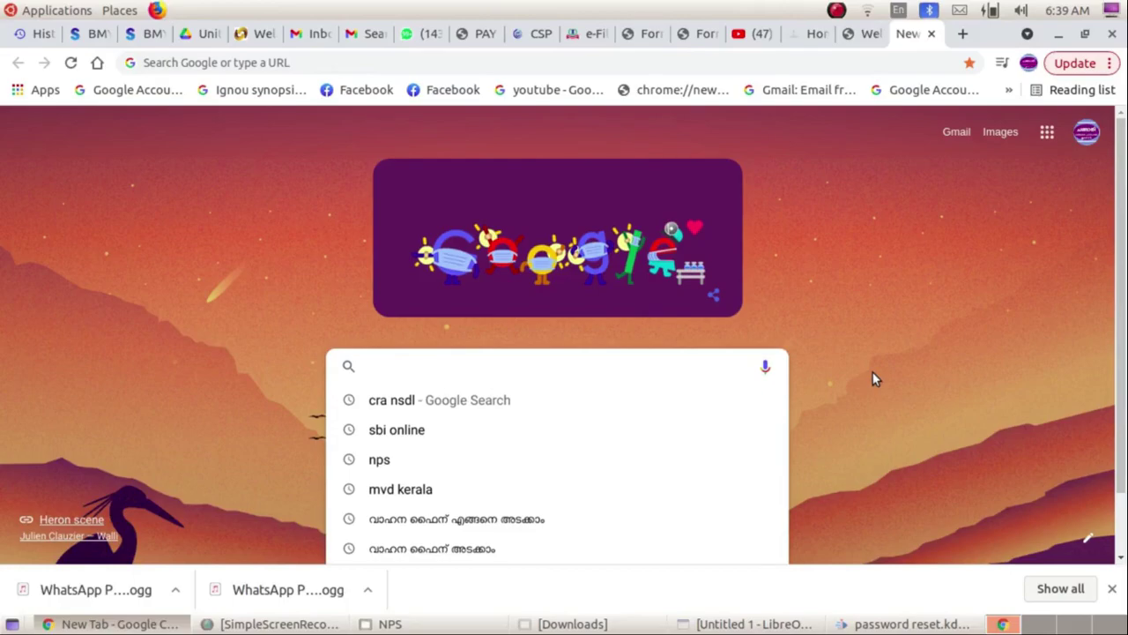
Search Google for 'nsdl cra' and open the NSDL-CRA result.
{"action": "type", "text": "nsdl cr"}
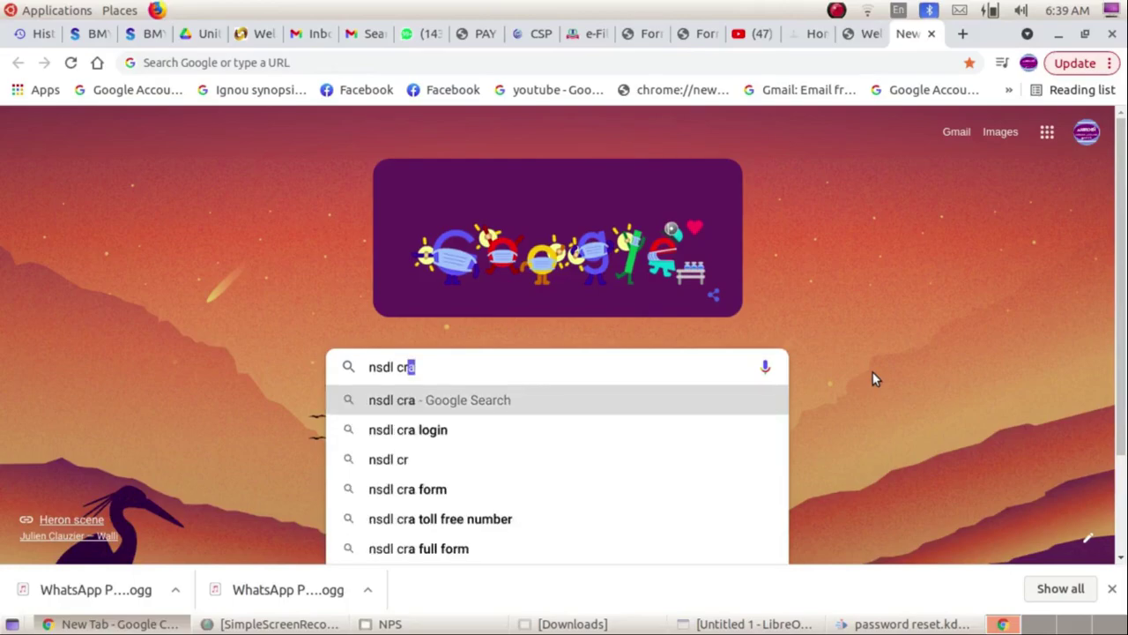
{"action": "key", "text": "Return"}
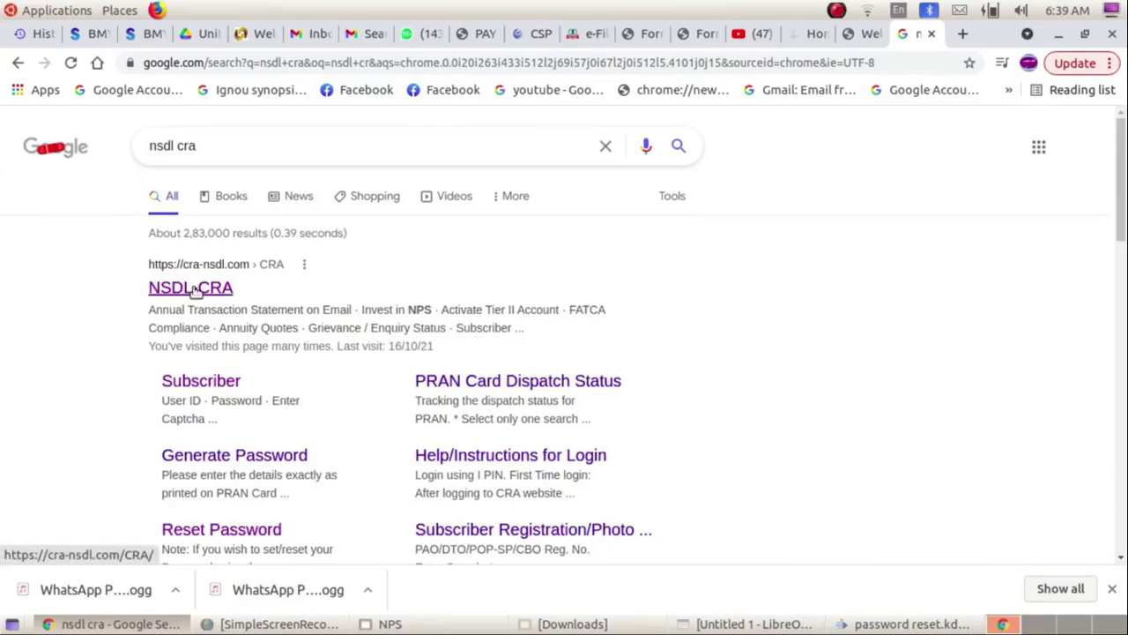
{"action": "left_click", "coordinate": [195, 294]}
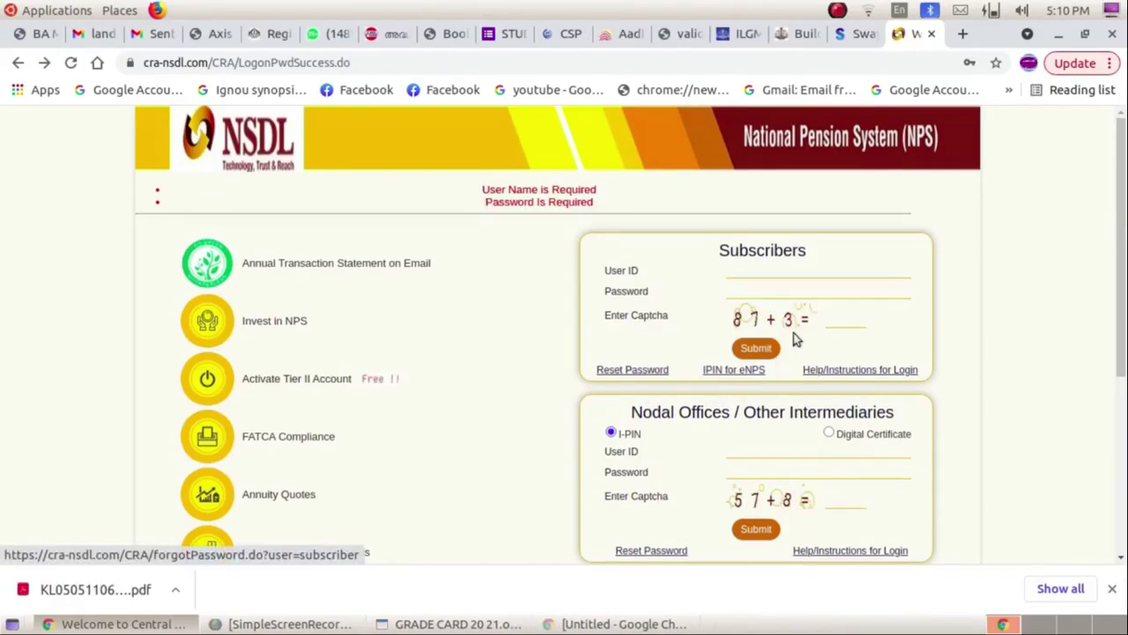
Open Instant Set/Reset Password, choose Generate OTP, and enter the subscriber's PRAN.
{"action": "left_click", "coordinate": [620, 370]}
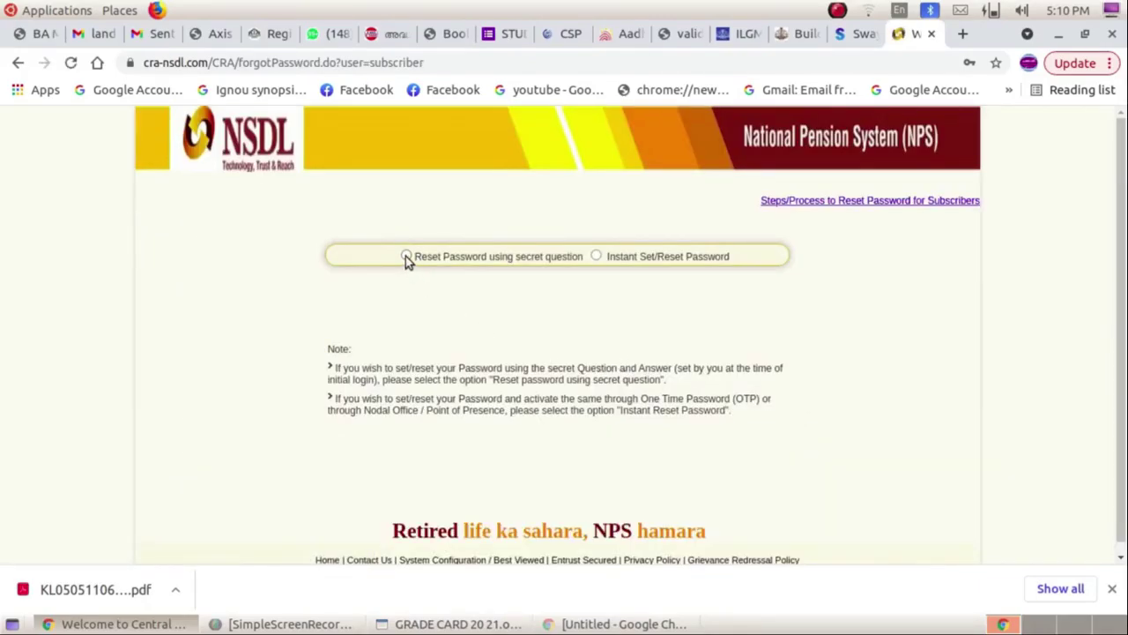
{"action": "left_click", "coordinate": [596, 257]}
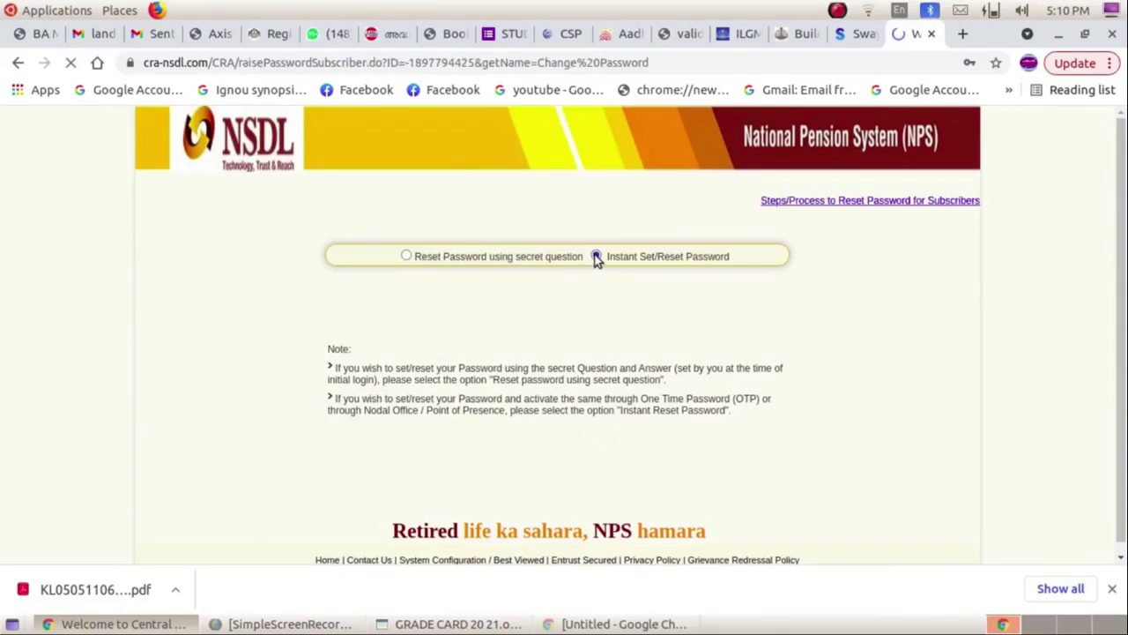
{"action": "scroll", "coordinate": [476, 273], "scroll_direction": "down", "scroll_amount": 2}
{"action": "left_click", "coordinate": [575, 257]}
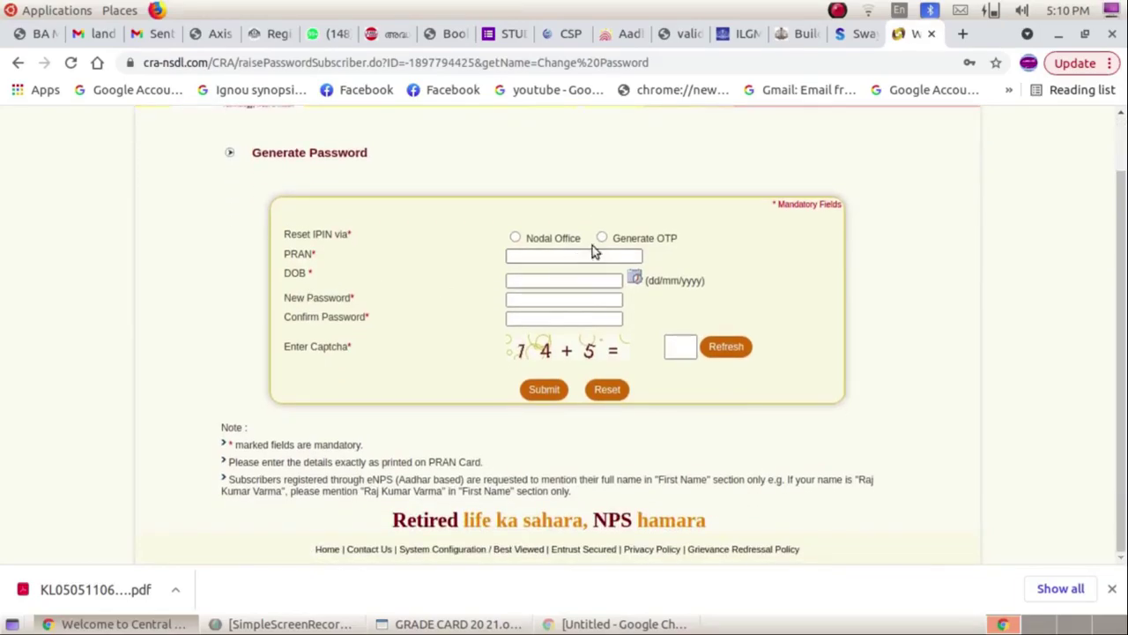
{"action": "left_click", "coordinate": [603, 237]}
{"action": "left_click", "coordinate": [580, 255]}
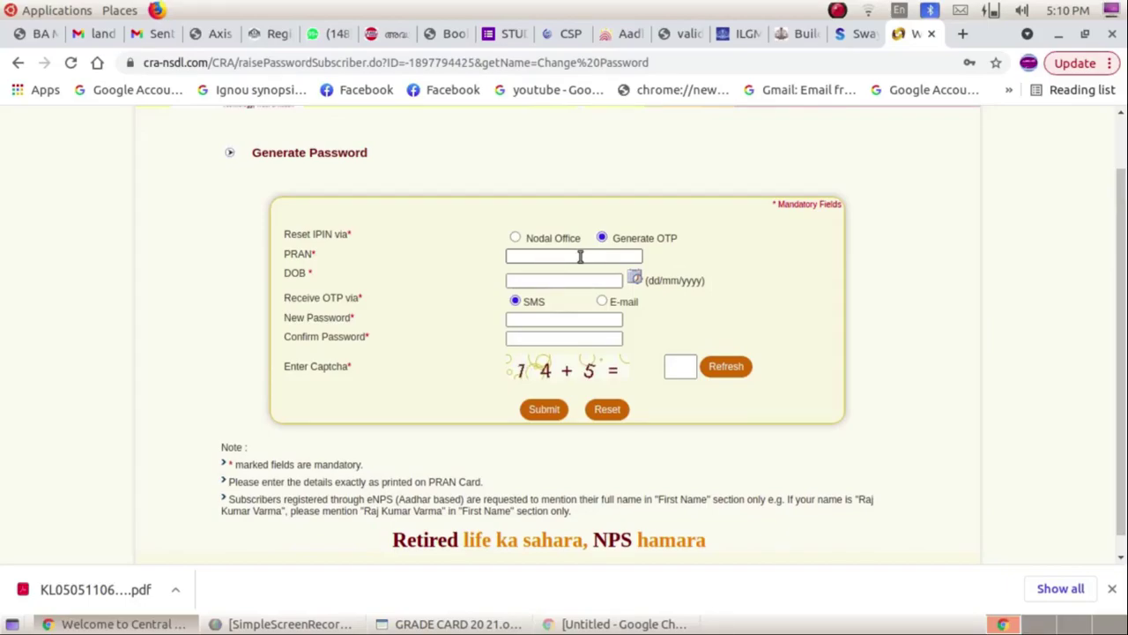
{"action": "left_click", "coordinate": [634, 278]}
{"action": "left_click", "coordinate": [739, 360]}
{"action": "left_click", "coordinate": [702, 511]}
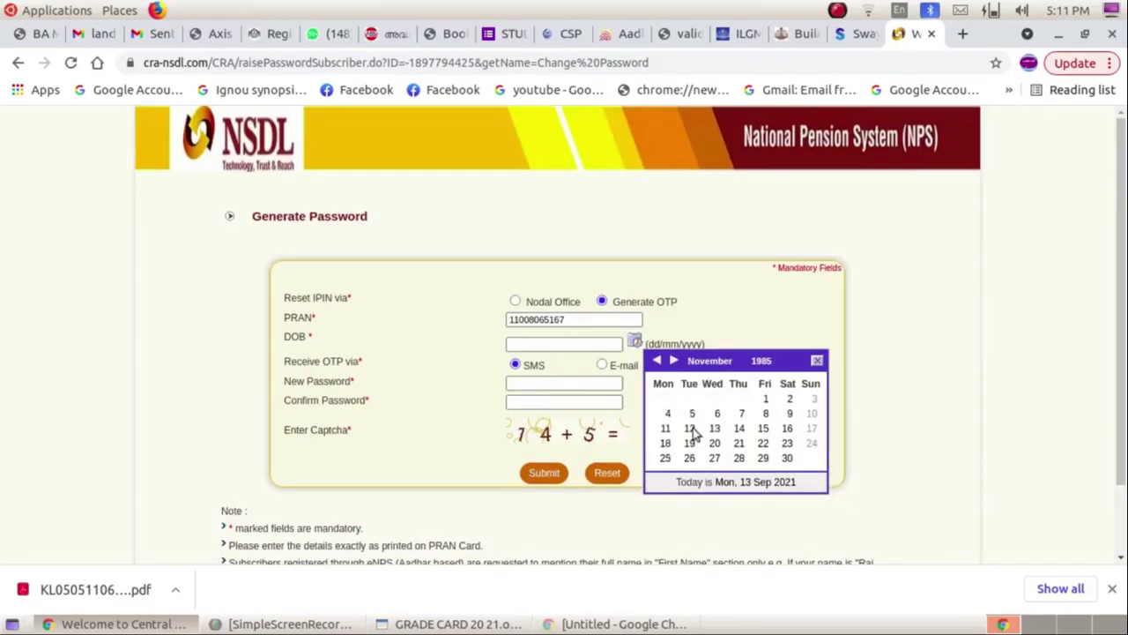
{"action": "left_click", "coordinate": [763, 458]}
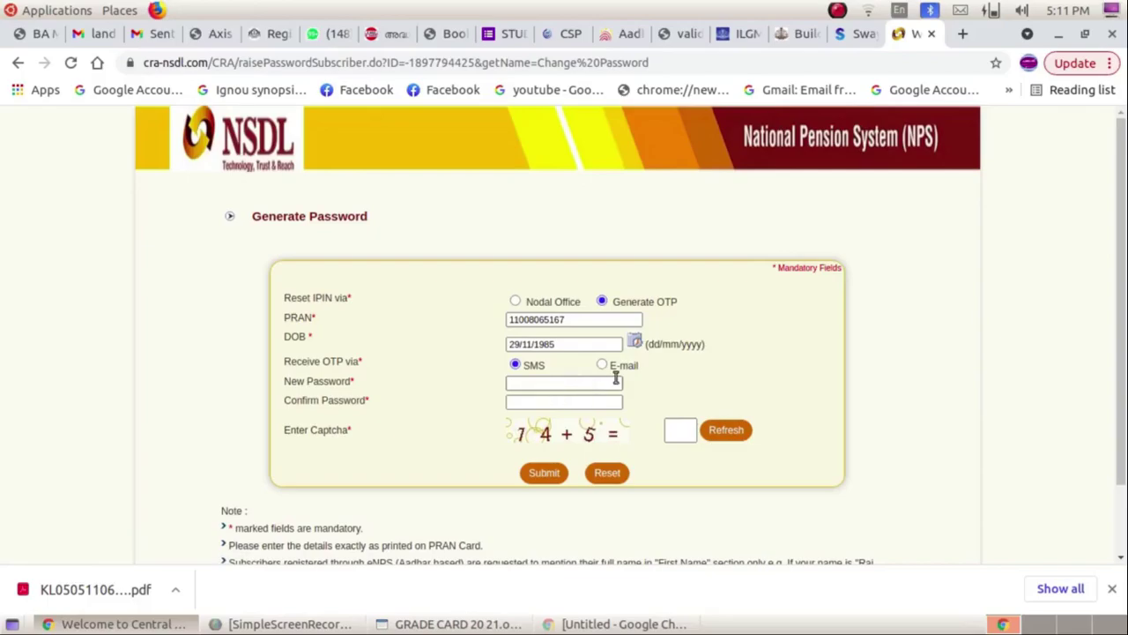
Enter the new password in both password fields and answer the captcha with 19.
{"action": "left_click", "coordinate": [539, 386]}
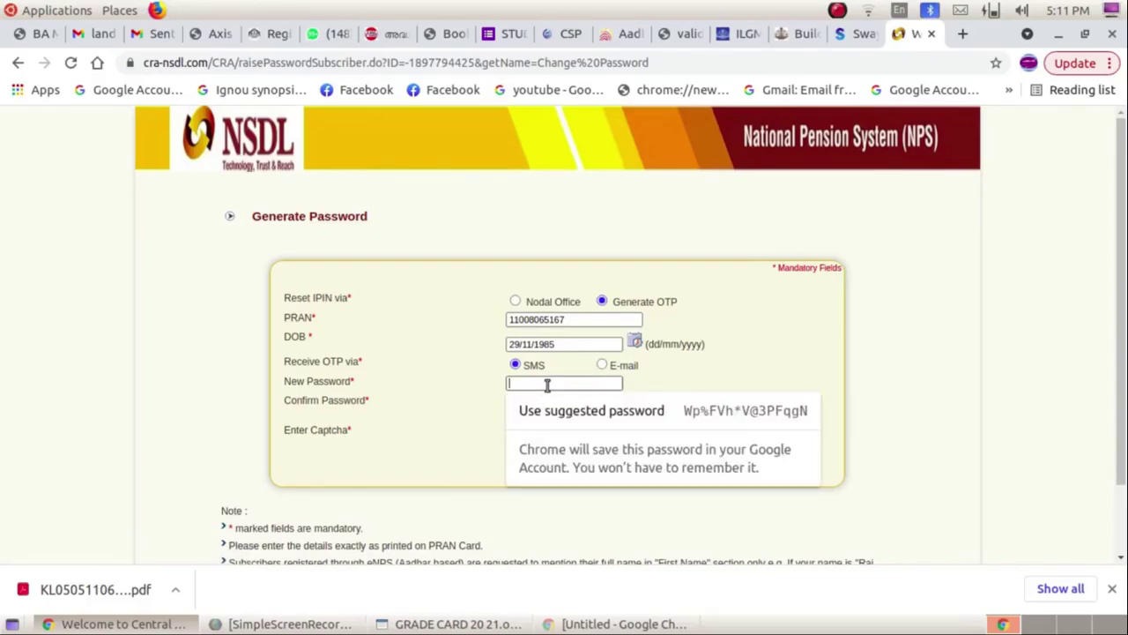
{"action": "type", "text": "a****"}
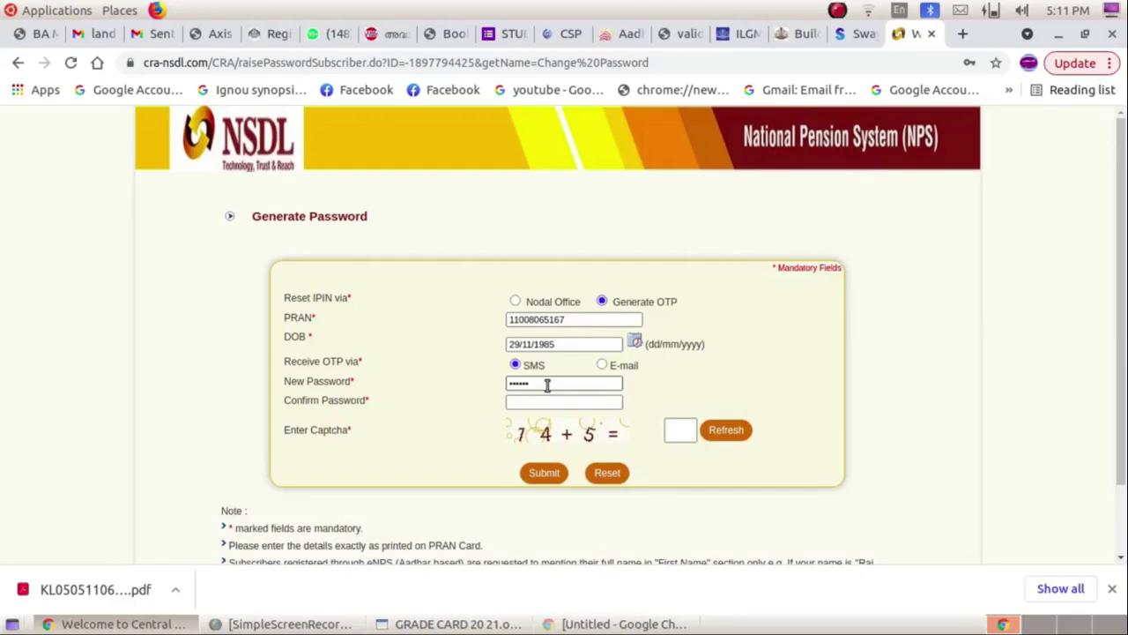
{"action": "type", "text": "***"}
{"action": "left_click", "coordinate": [555, 402]}
{"action": "type", "text": "*****"}
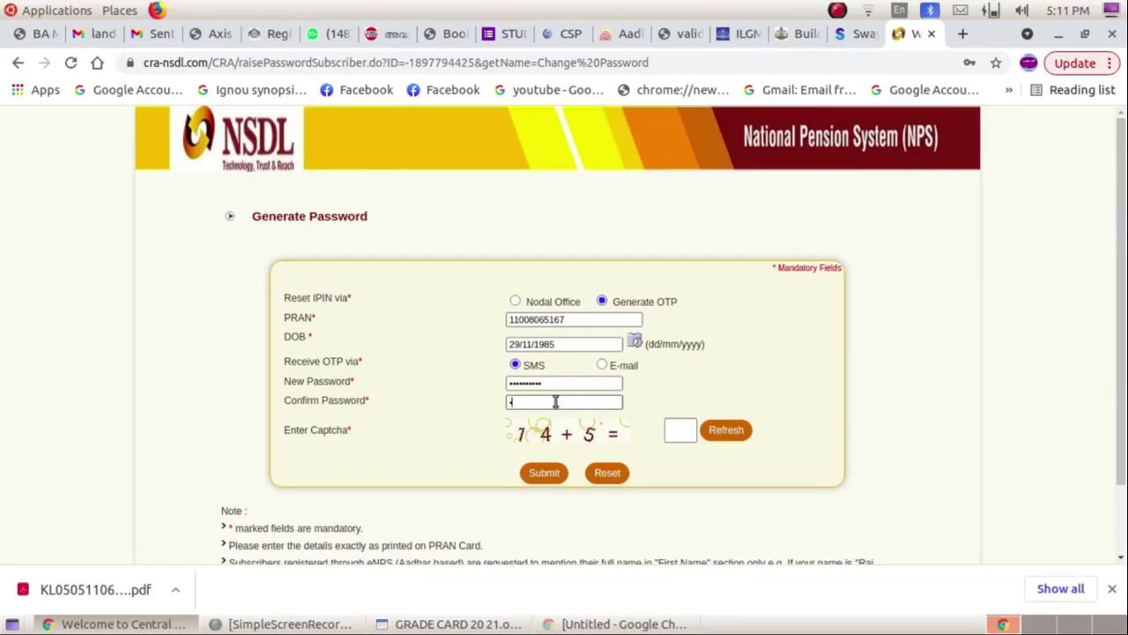
{"action": "type", "text": "*"}
{"action": "type", "text": "•"}
{"action": "type", "text": "19"}
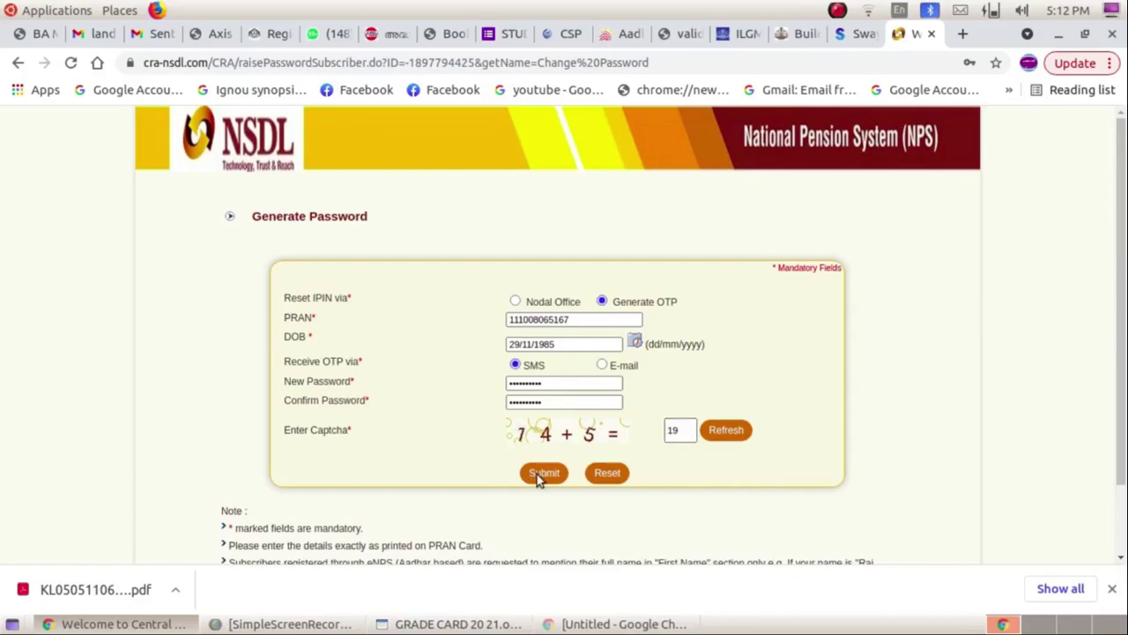
Submit the password reset, decline Chrome's password saving, and confirm with the one-time code.
{"action": "left_click", "coordinate": [541, 474]}
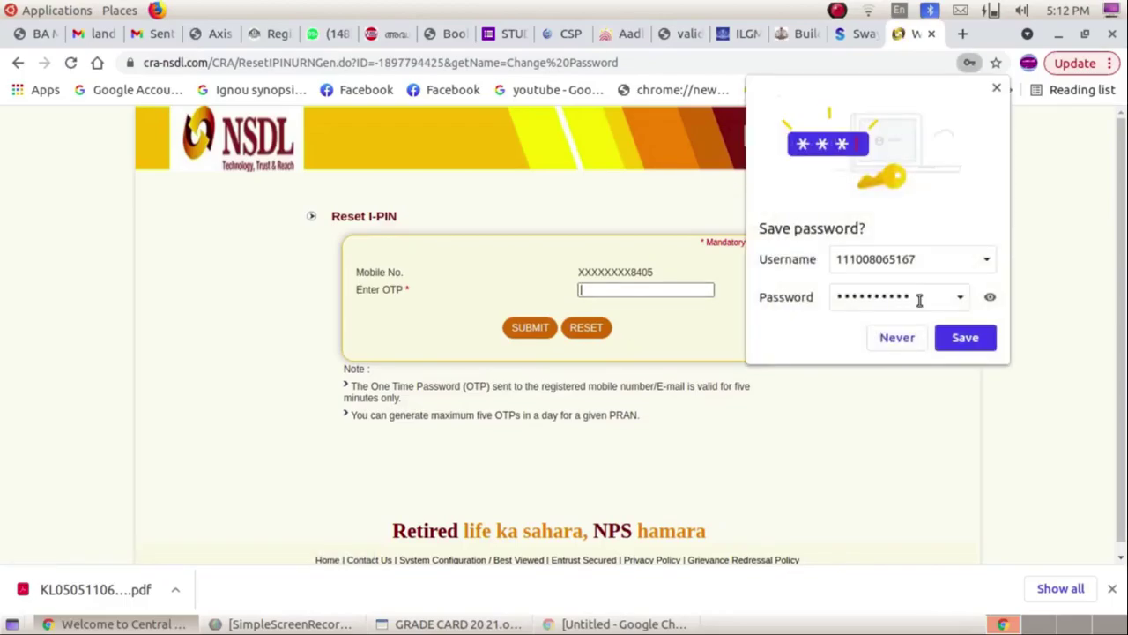
{"action": "left_click", "coordinate": [909, 342]}
{"action": "left_click", "coordinate": [652, 290]}
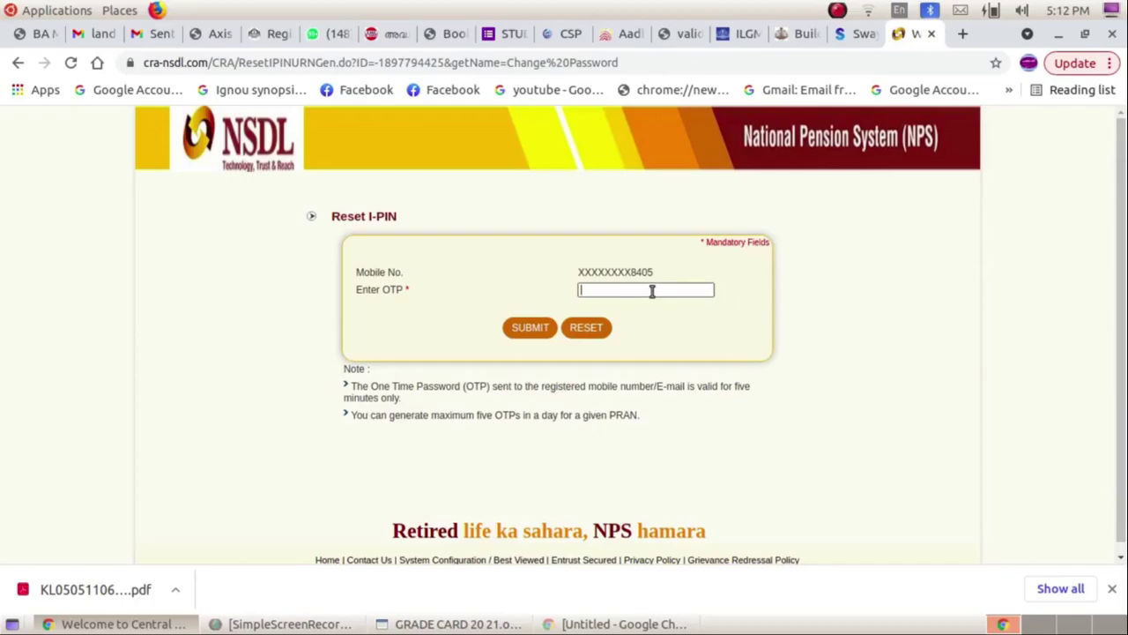
{"action": "type", "text": "111111"}
{"action": "left_click", "coordinate": [531, 330]}
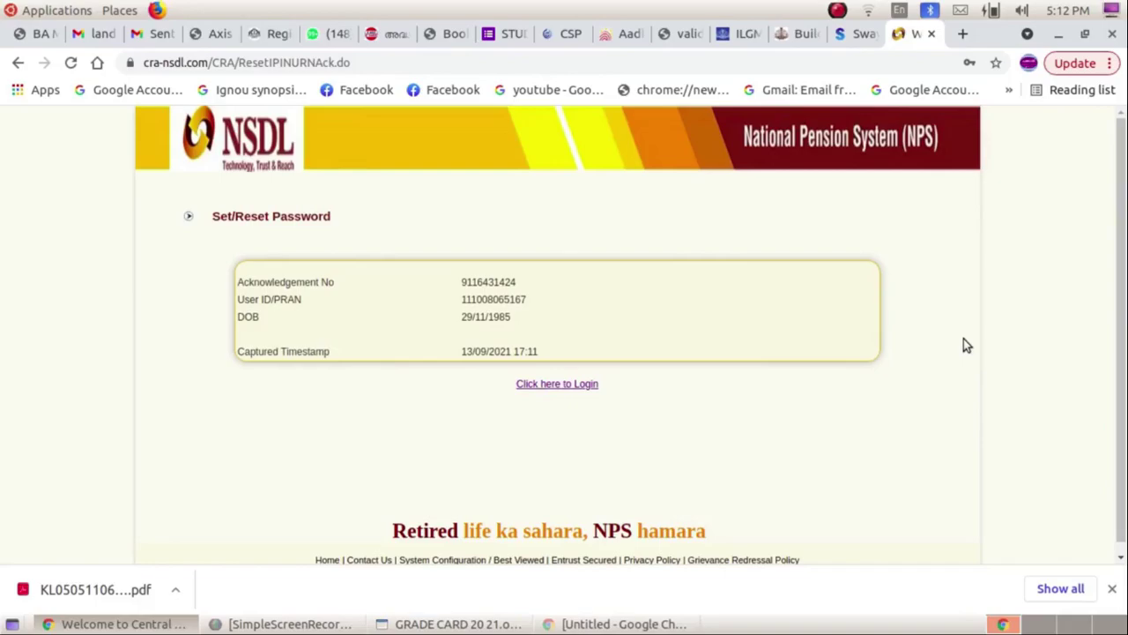
On the subscriber login, replace the autofilled password with the new one and retype it after the captcha error.
{"action": "left_click", "coordinate": [550, 385]}
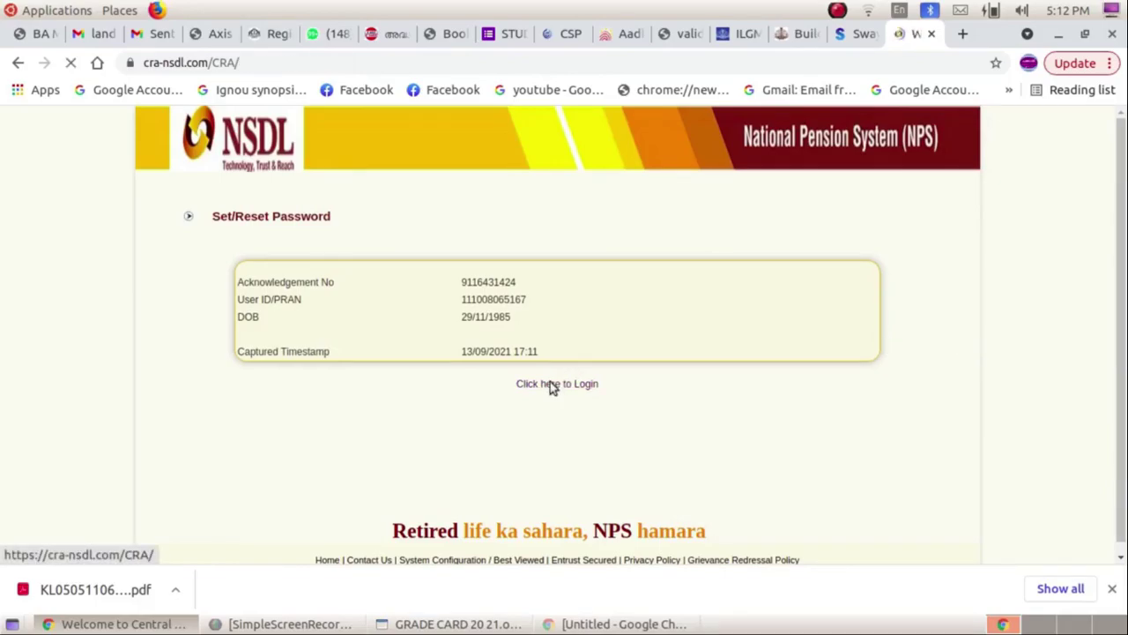
{"action": "scroll", "coordinate": [680, 296], "scroll_direction": "up", "scroll_amount": 3}
{"action": "left_click", "coordinate": [770, 252]}
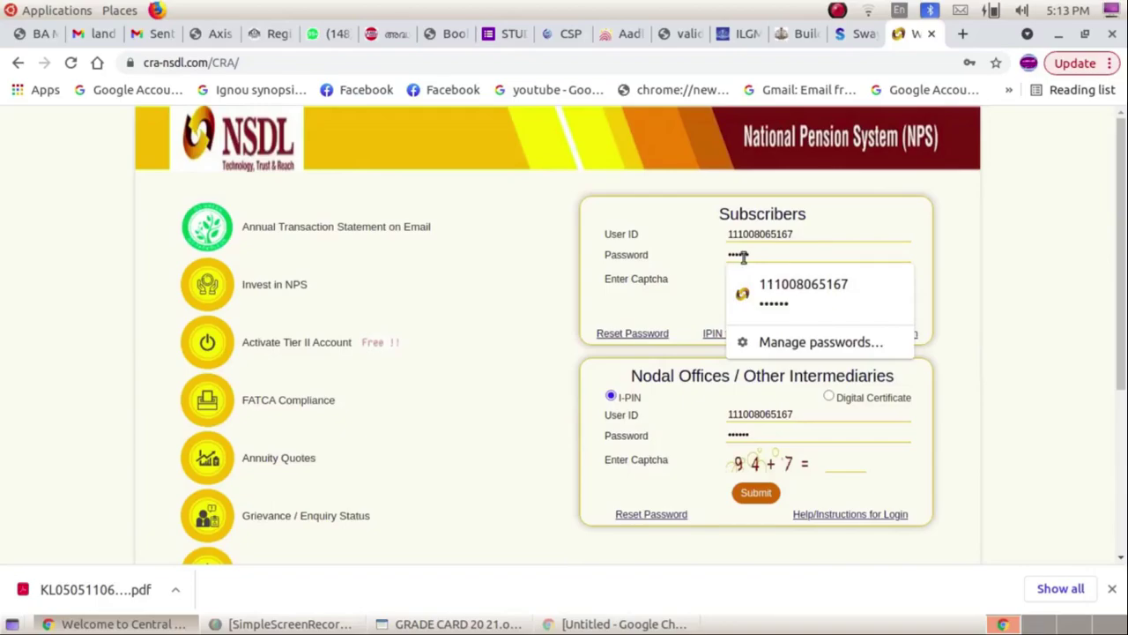
{"action": "left_click_drag", "start_coordinate": [763, 256], "coordinate": [703, 255]}
{"action": "key", "text": "BackSpace"}
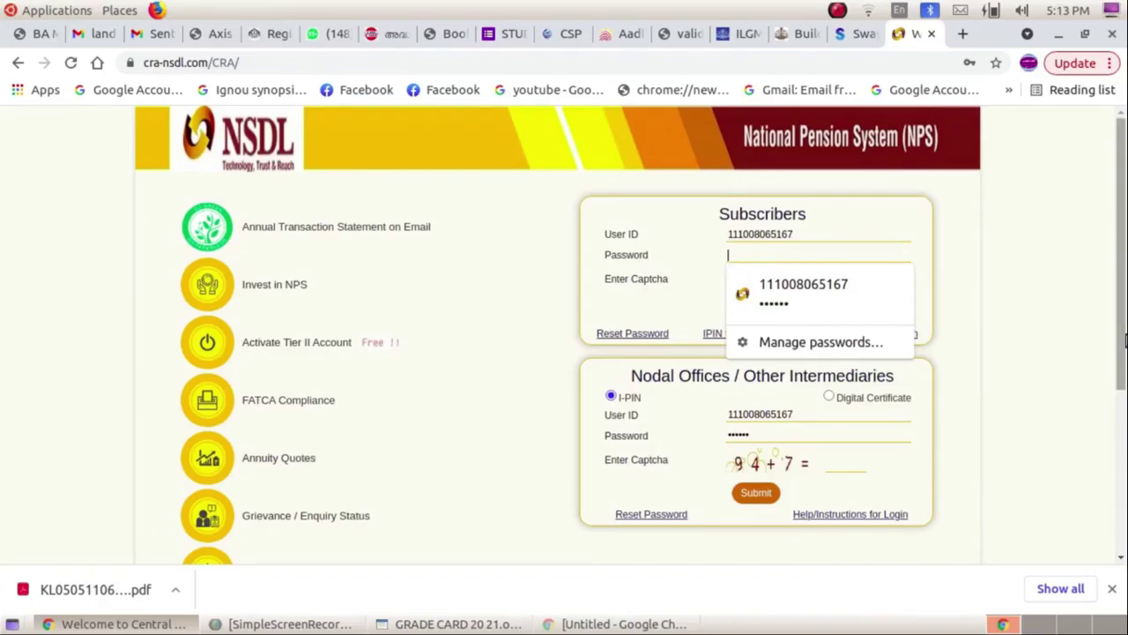
{"action": "type", "text": "•"}
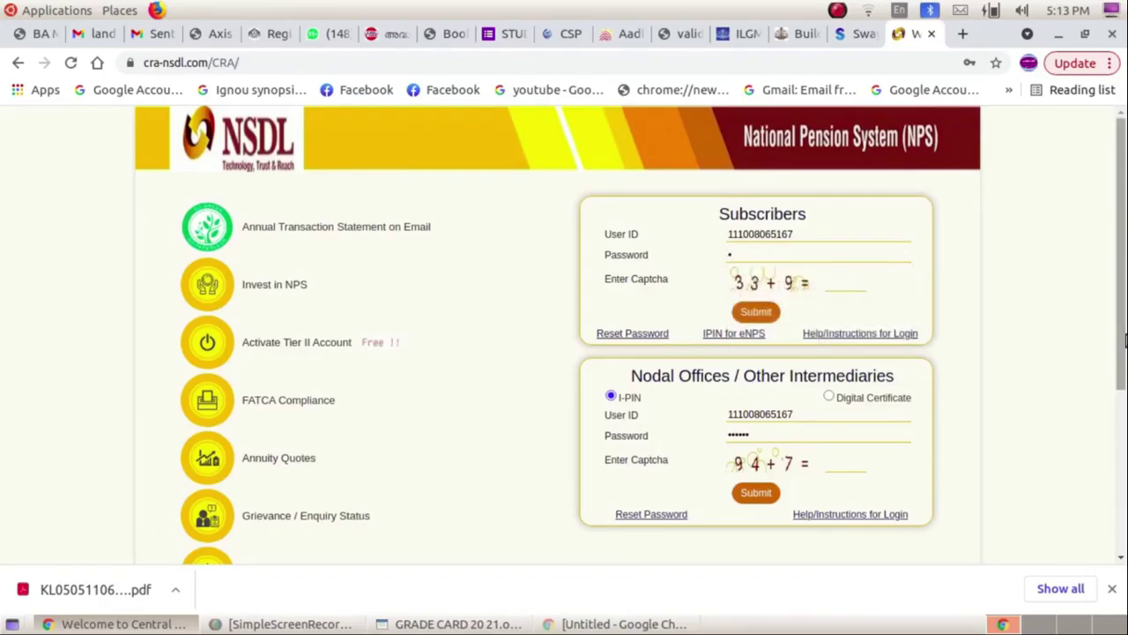
{"action": "type", "text": "•••••"}
{"action": "key", "text": "Return"}
{"action": "key", "text": "BackSpace"}
{"action": "key", "text": "BackSpace"}
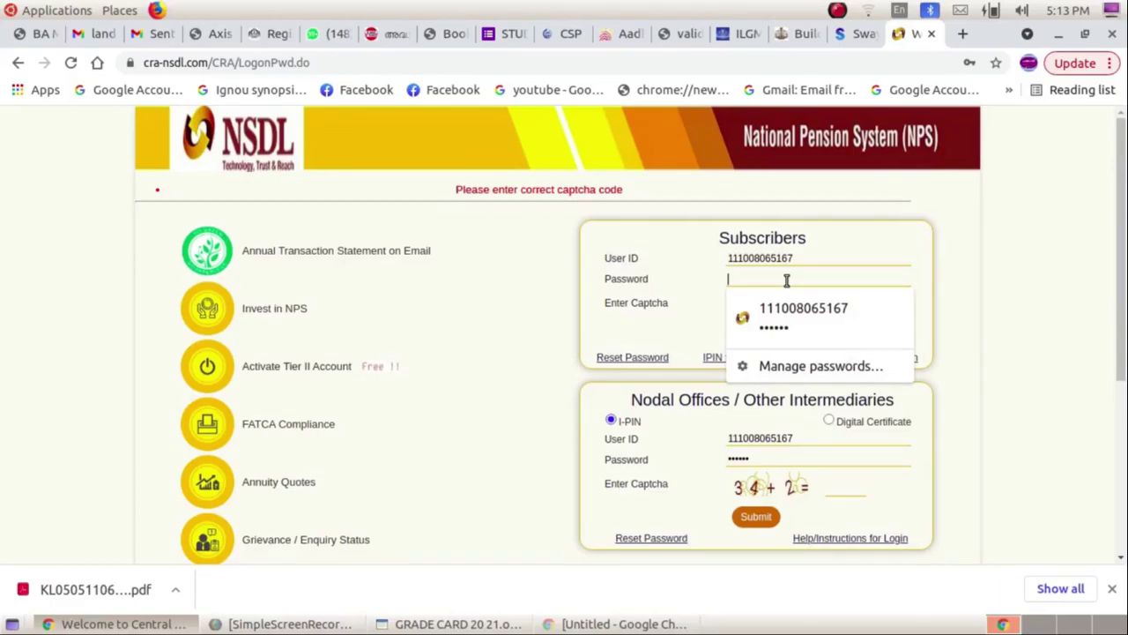
{"action": "type", "text": "•••••••"}
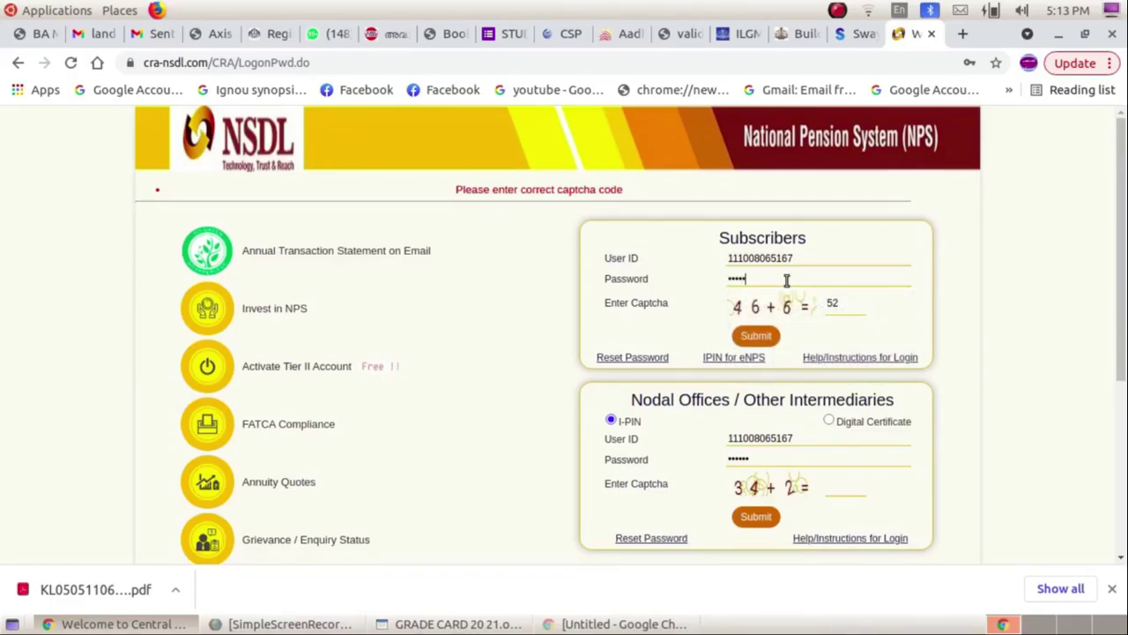
{"action": "type", "text": "••••"}
Resubmit the login, then reopen the NSDL-CRA site from the 'nsdl cra' Google results.
{"action": "left_click", "coordinate": [756, 338]}
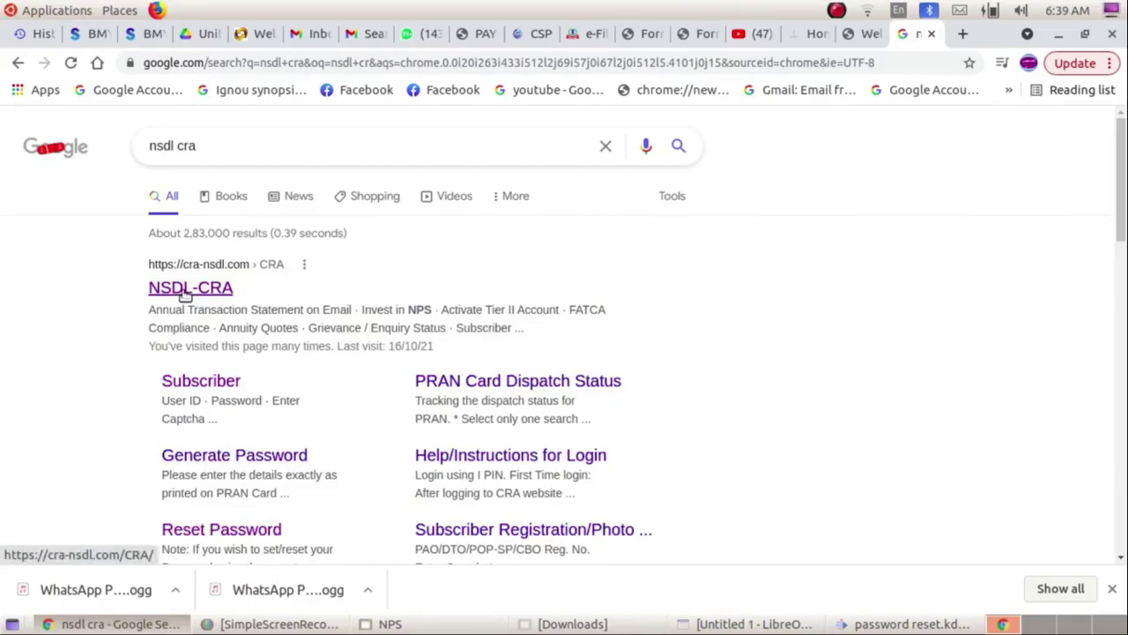
{"action": "left_click", "coordinate": [193, 295]}
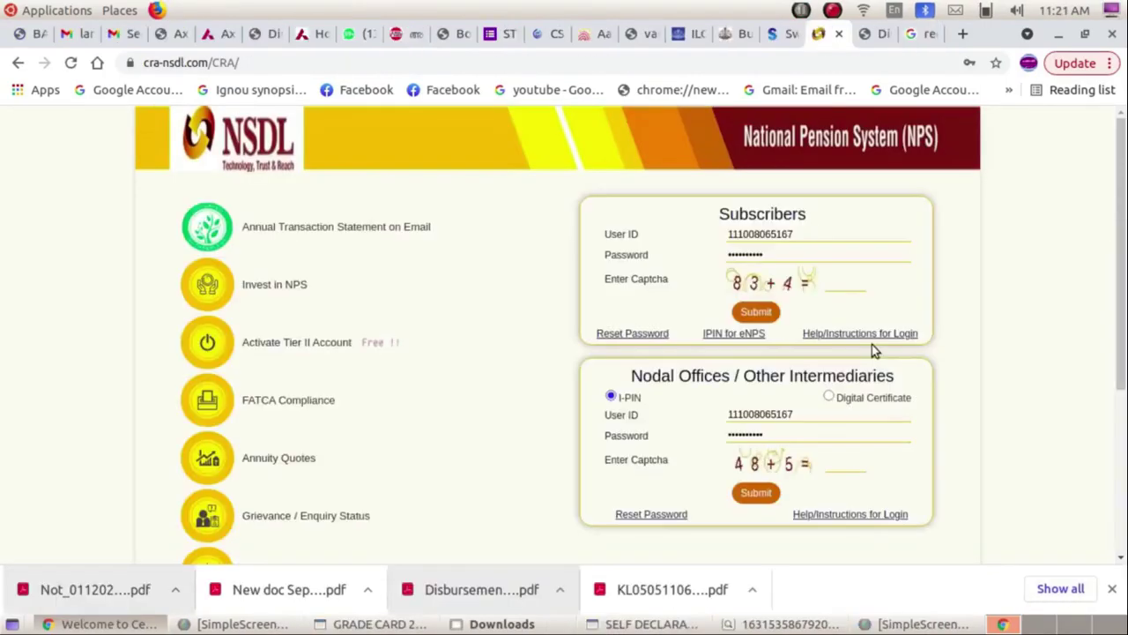
Log in with captcha 87 and open Update Personal Details under Demographic Changes.
{"action": "type", "text": "87"}
{"action": "left_click", "coordinate": [761, 315]}
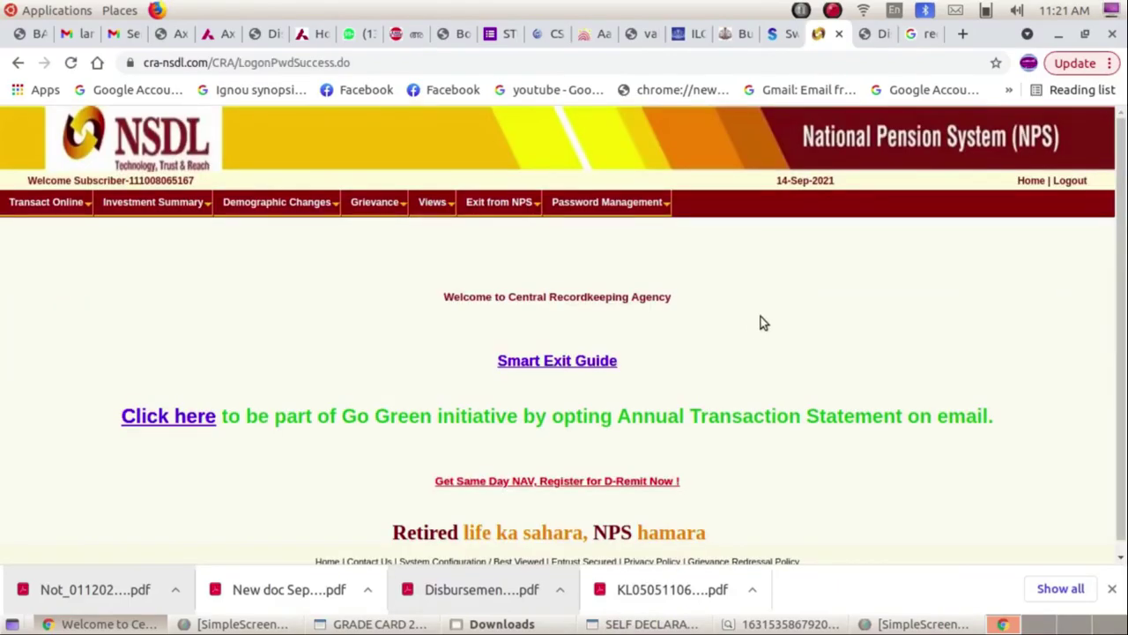
{"action": "scroll", "coordinate": [765, 317], "scroll_direction": "down", "scroll_amount": 1}
{"action": "mouse_move", "coordinate": [269, 196]}
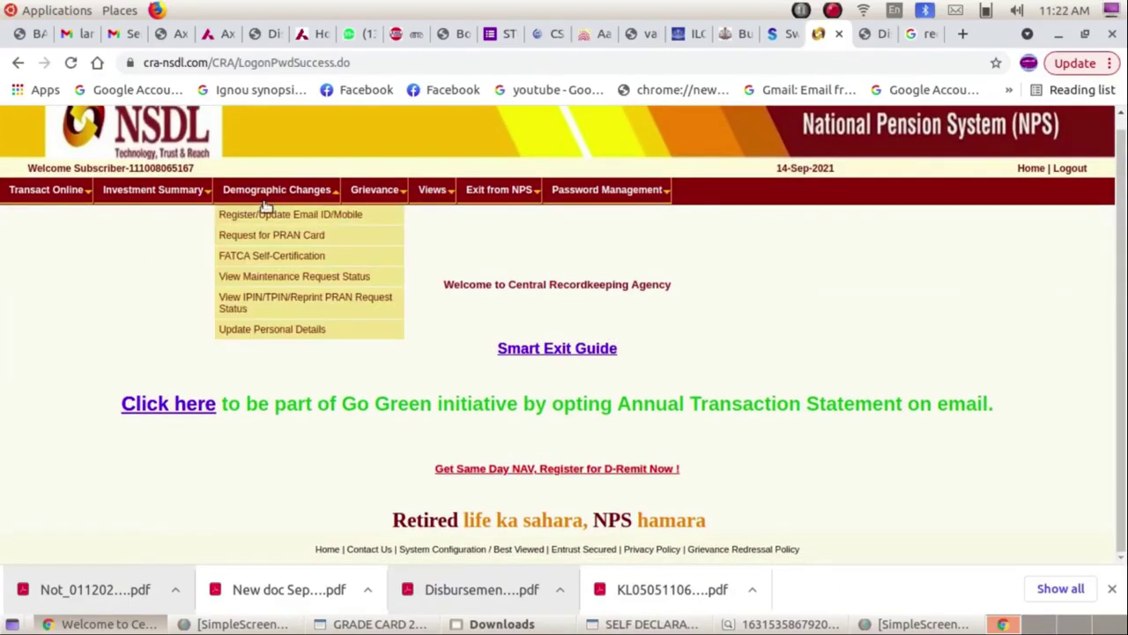
{"action": "left_click", "coordinate": [264, 333]}
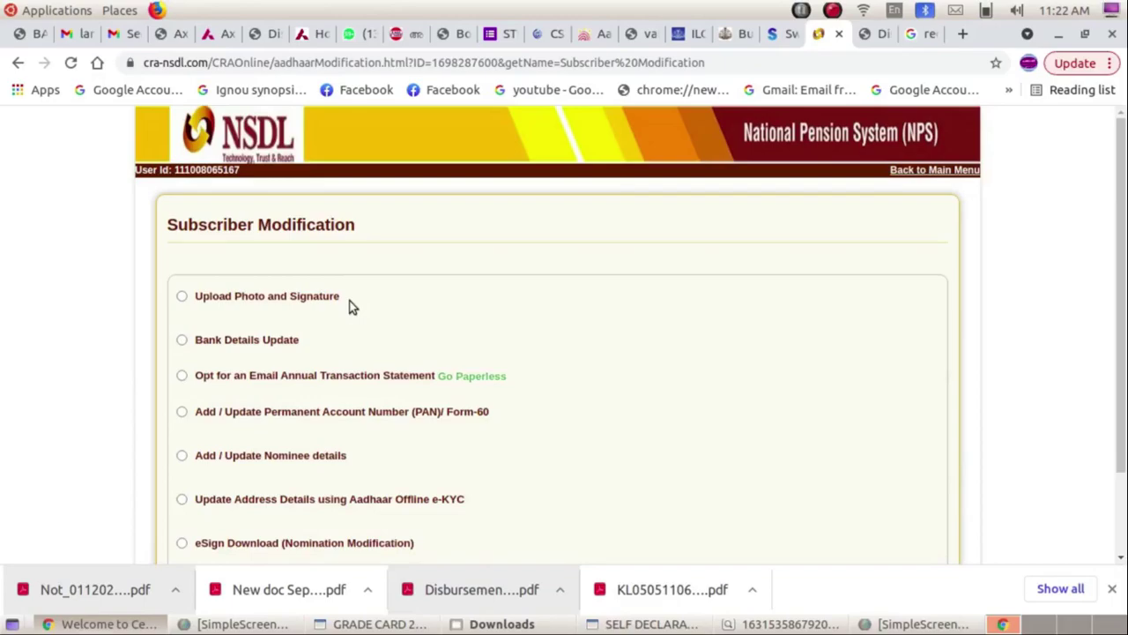
Choose Bank Details Update for Tier 1 and scroll to the New Bank Details section.
{"action": "left_click", "coordinate": [182, 341]}
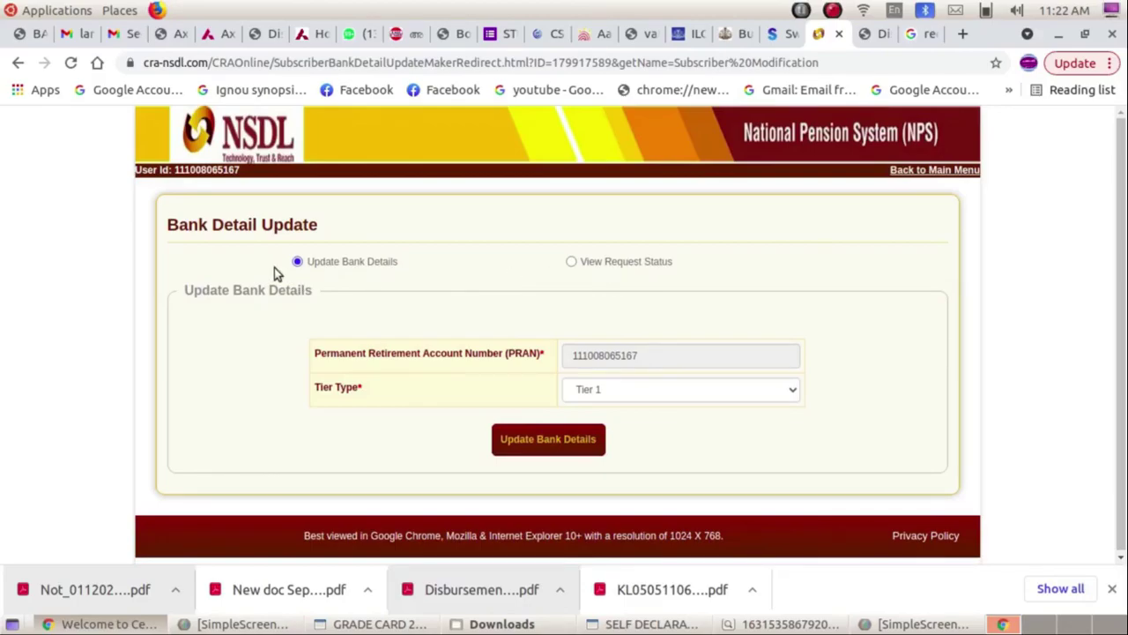
{"action": "left_click", "coordinate": [533, 440]}
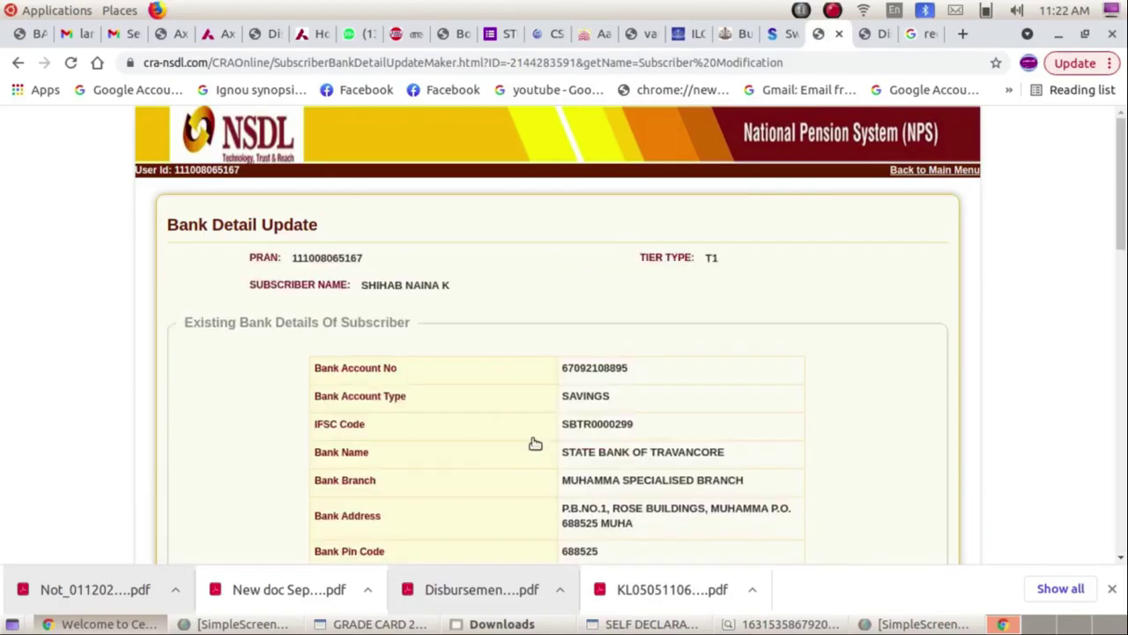
{"action": "scroll", "coordinate": [731, 379], "scroll_direction": "down", "scroll_amount": 4}
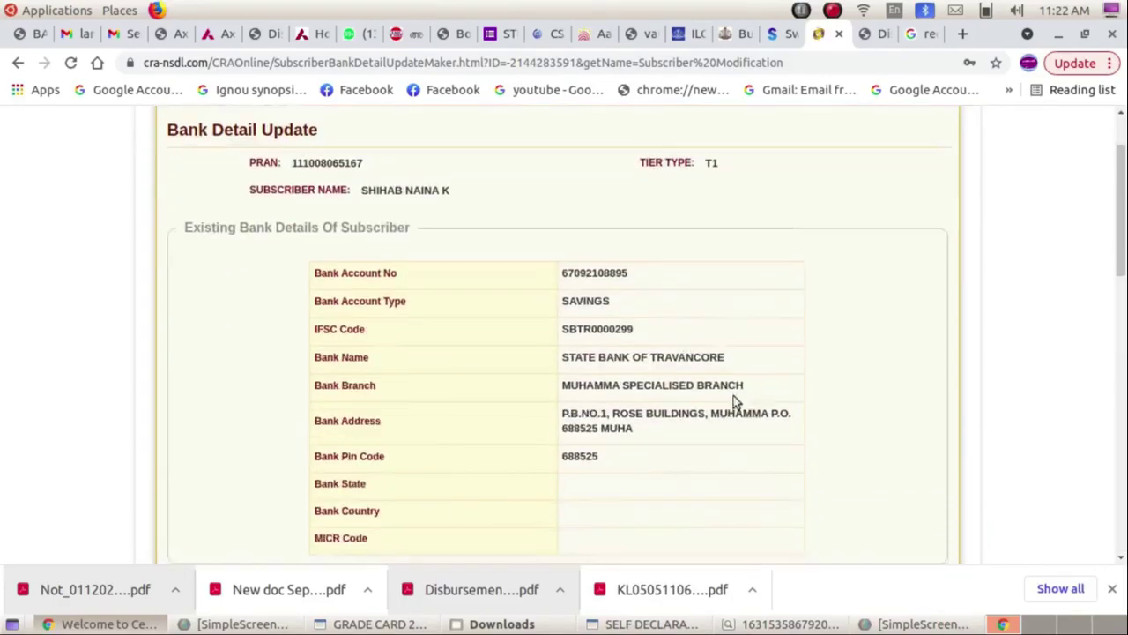
{"action": "scroll", "coordinate": [685, 371], "scroll_direction": "down", "scroll_amount": 1}
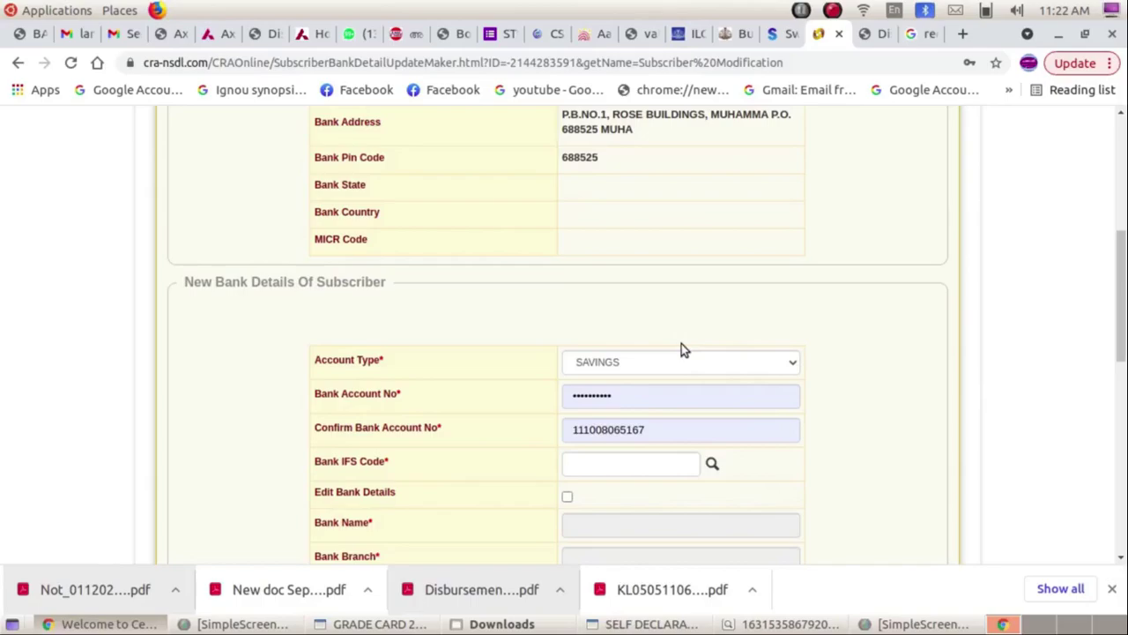
Enter the new bank account number and correct the confirmation account number.
{"action": "left_click", "coordinate": [666, 393]}
{"action": "scroll", "coordinate": [627, 325], "scroll_direction": "down", "scroll_amount": 2}
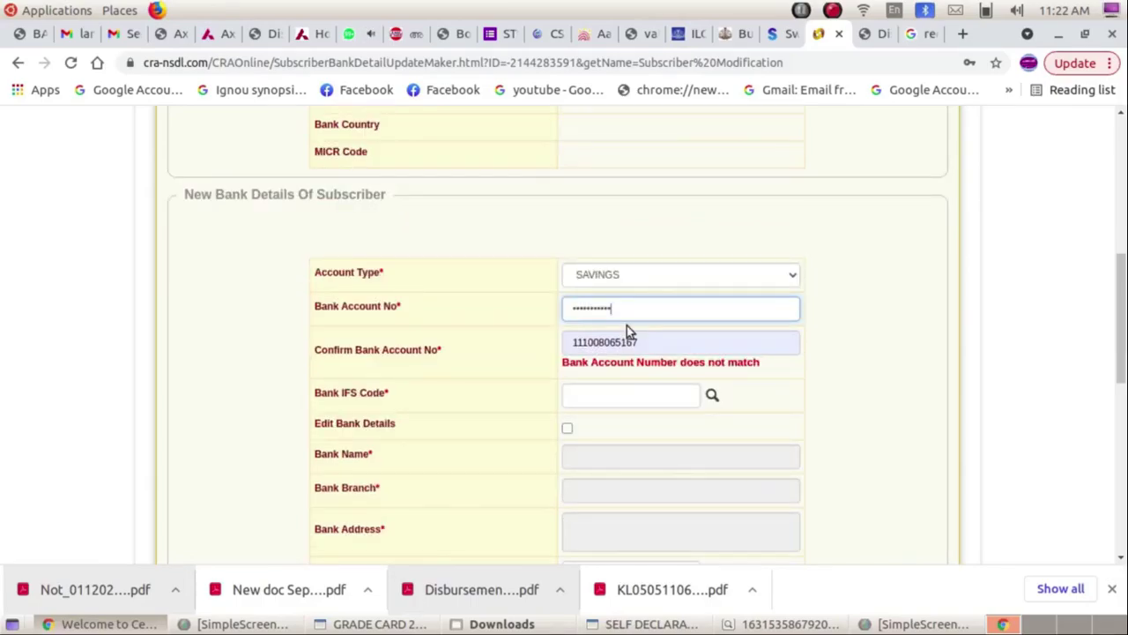
{"action": "left_click", "coordinate": [633, 342]}
{"action": "left_click_drag", "start_coordinate": [636, 342], "coordinate": [531, 347]}
{"action": "key", "text": "BackSpace"}
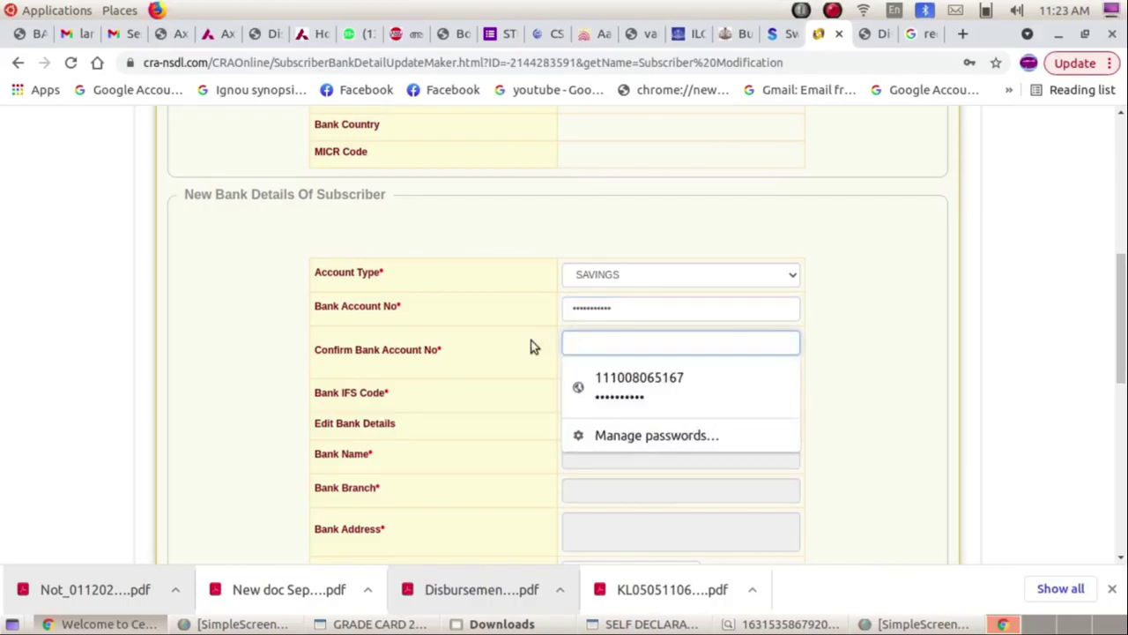
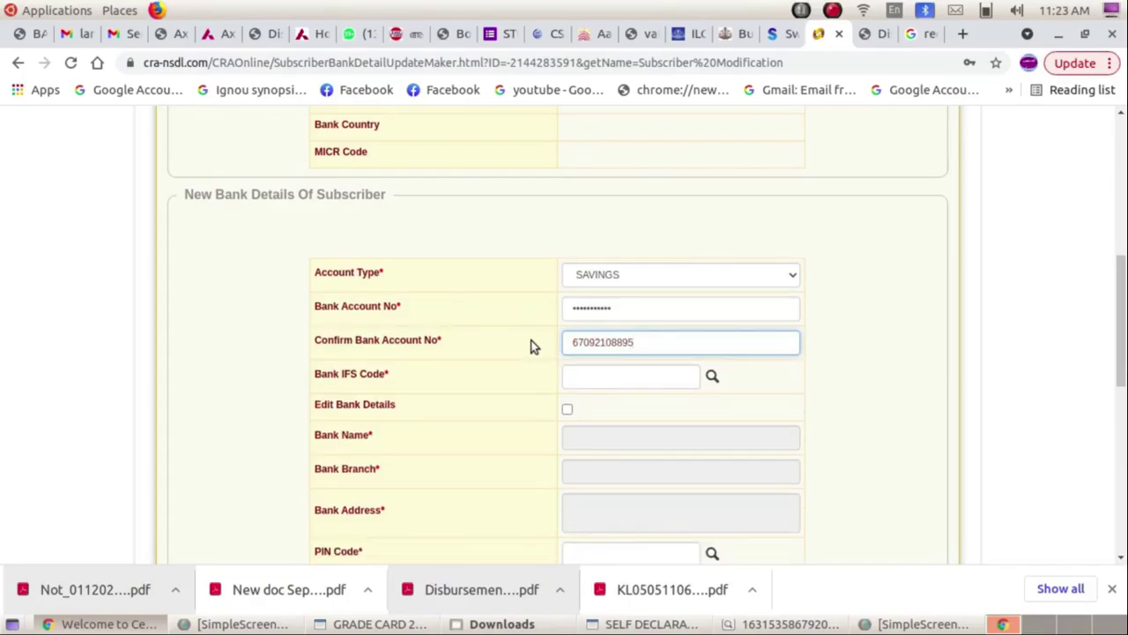
Fill IFSC SBIN0070299 and state Kerala, tick Aadhaar-linked, and choose the cancelled cheque file.
{"action": "left_click", "coordinate": [637, 381]}
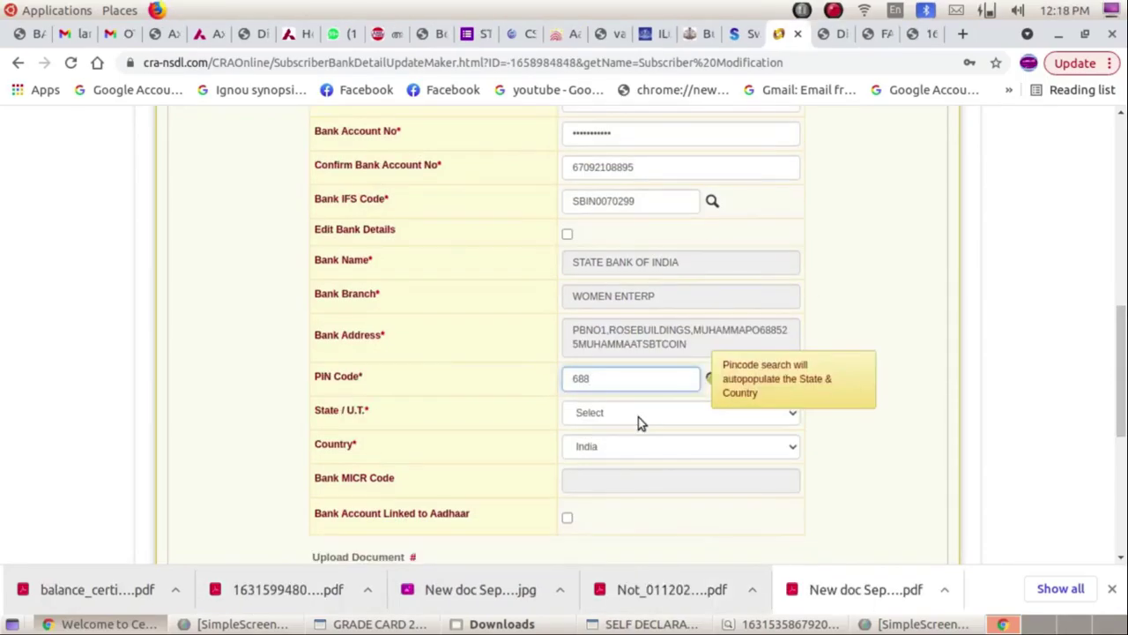
{"action": "type", "text": "525"}
{"action": "left_click", "coordinate": [640, 419]}
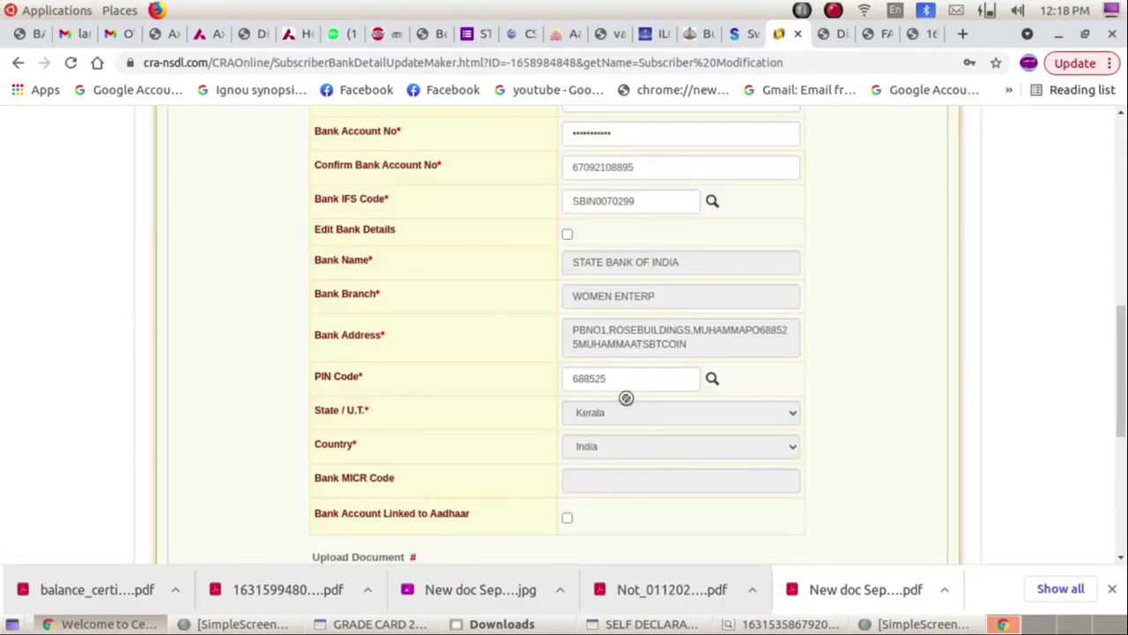
{"action": "scroll", "coordinate": [700, 449], "scroll_direction": "down", "scroll_amount": 2}
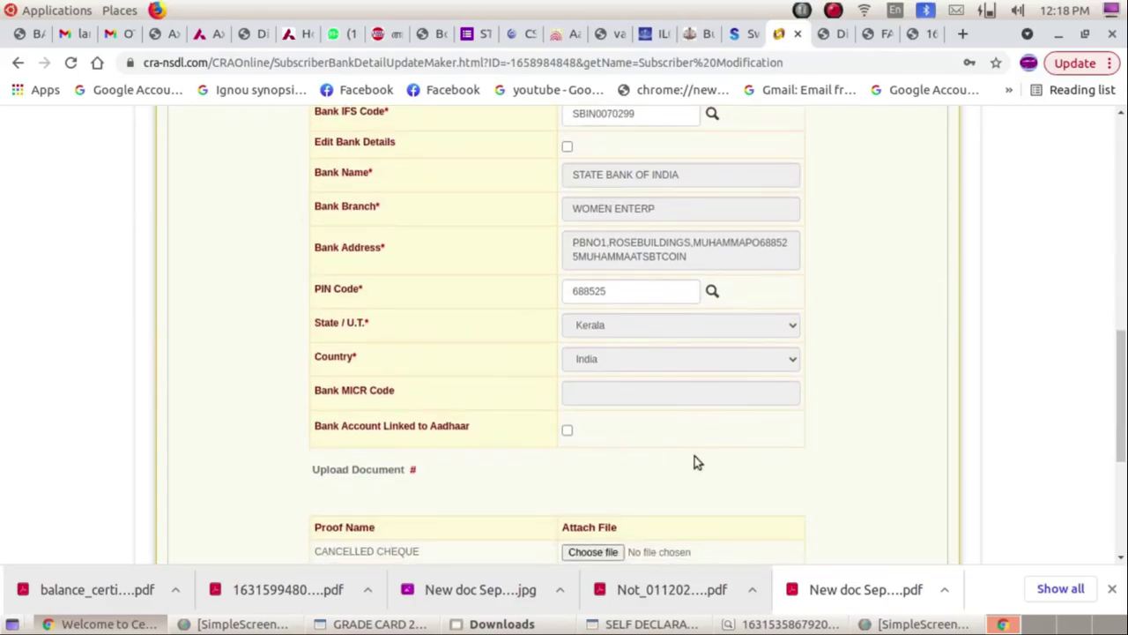
{"action": "left_click", "coordinate": [567, 432]}
{"action": "scroll", "coordinate": [652, 432], "scroll_direction": "down", "scroll_amount": 4}
{"action": "left_click", "coordinate": [594, 377]}
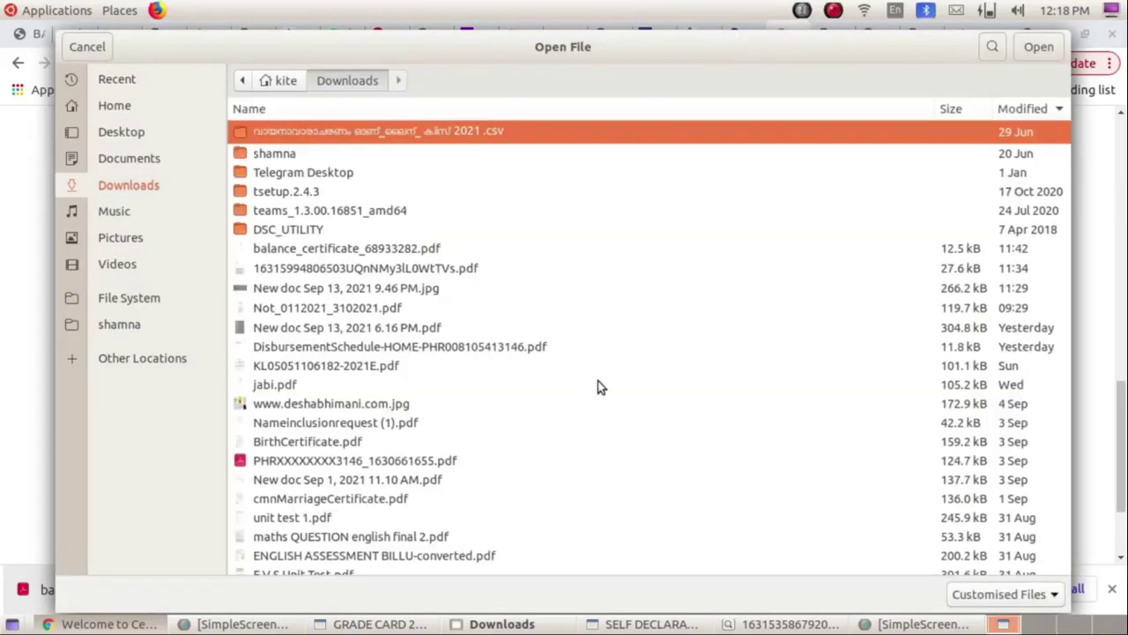
Attach 'New doc Sep 13, 2021 9.46 PM.jpg' as cancelled cheque and the downloaded PDF as passbook proof.
{"action": "left_click", "coordinate": [401, 287]}
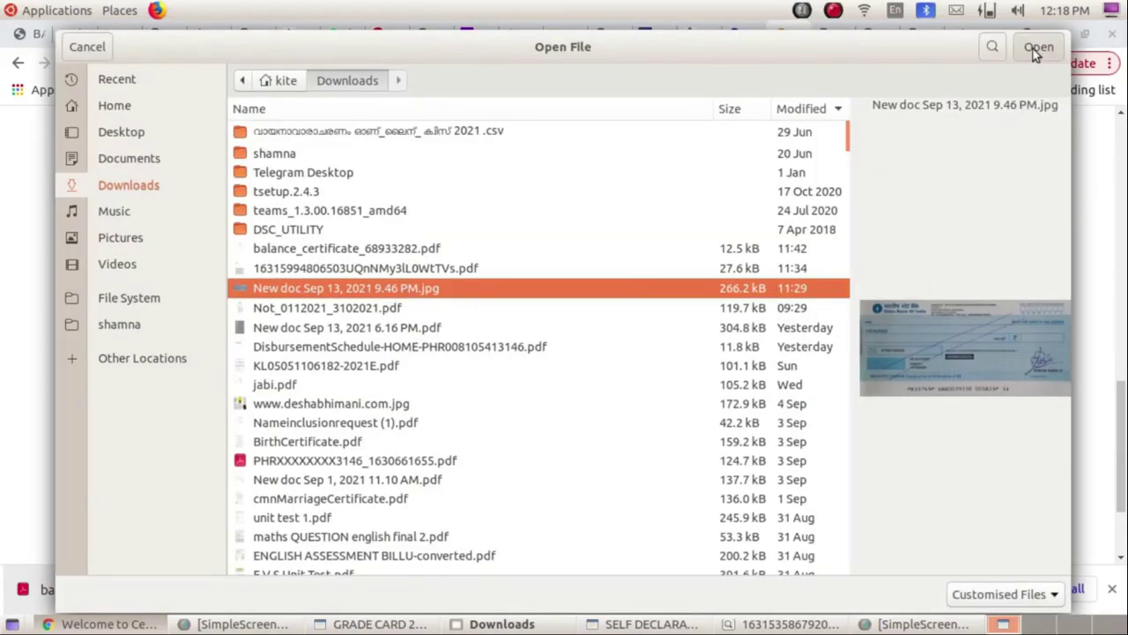
{"action": "left_click", "coordinate": [1037, 46]}
{"action": "left_click", "coordinate": [592, 404]}
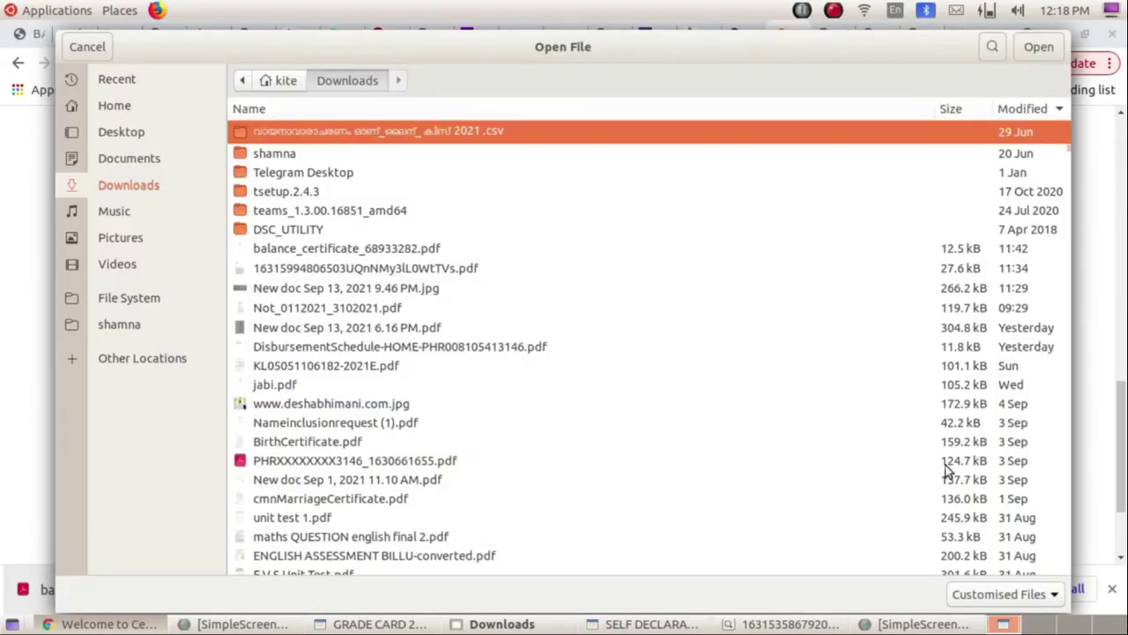
{"action": "left_click", "coordinate": [357, 268]}
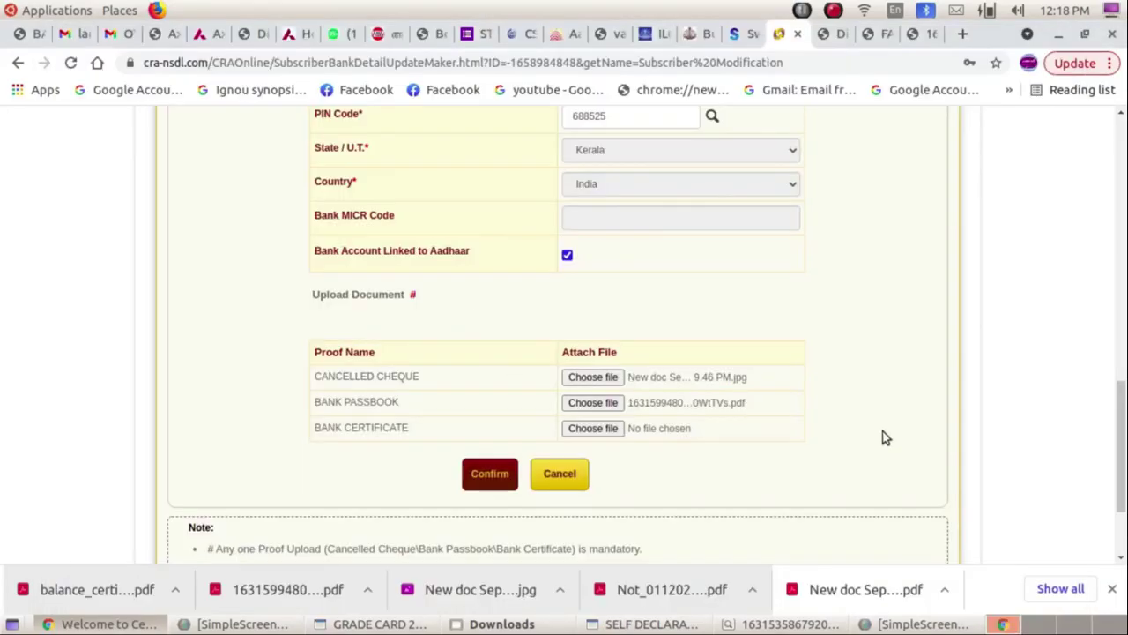
Confirm the new bank details and proceed through the alert to eSign & Download.
{"action": "left_click", "coordinate": [480, 477]}
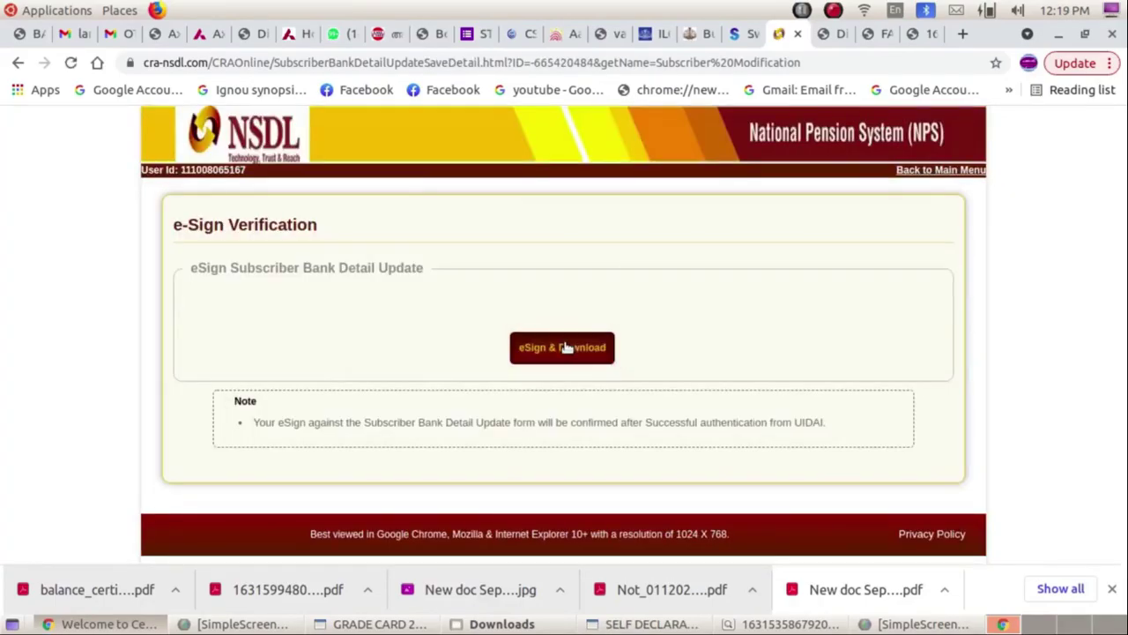
{"action": "left_click", "coordinate": [564, 347]}
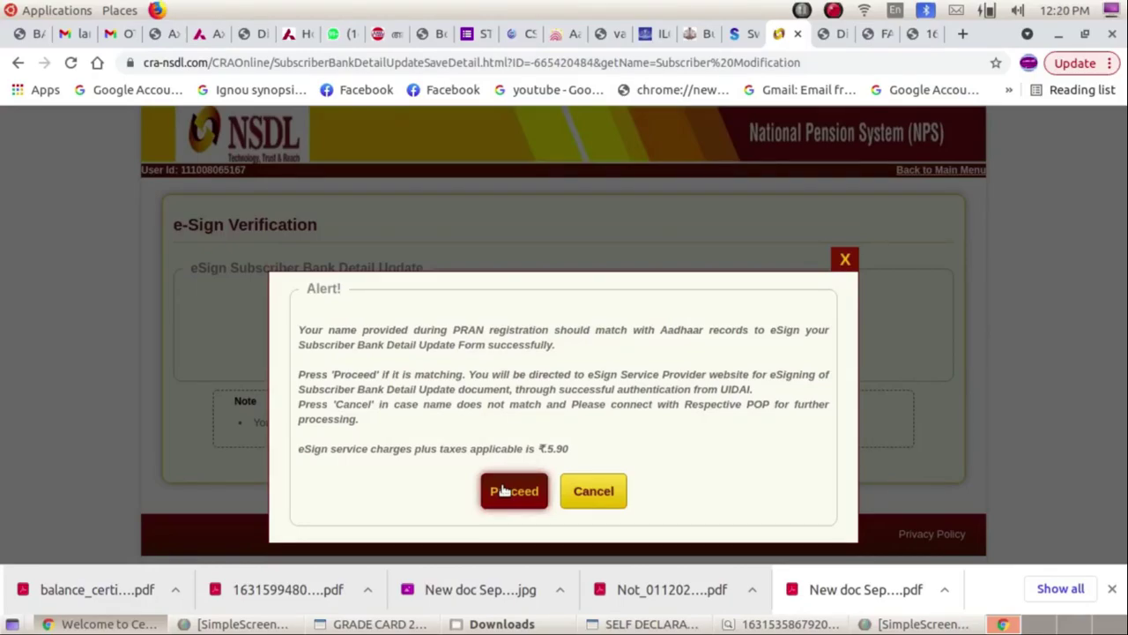
{"action": "left_click", "coordinate": [508, 490]}
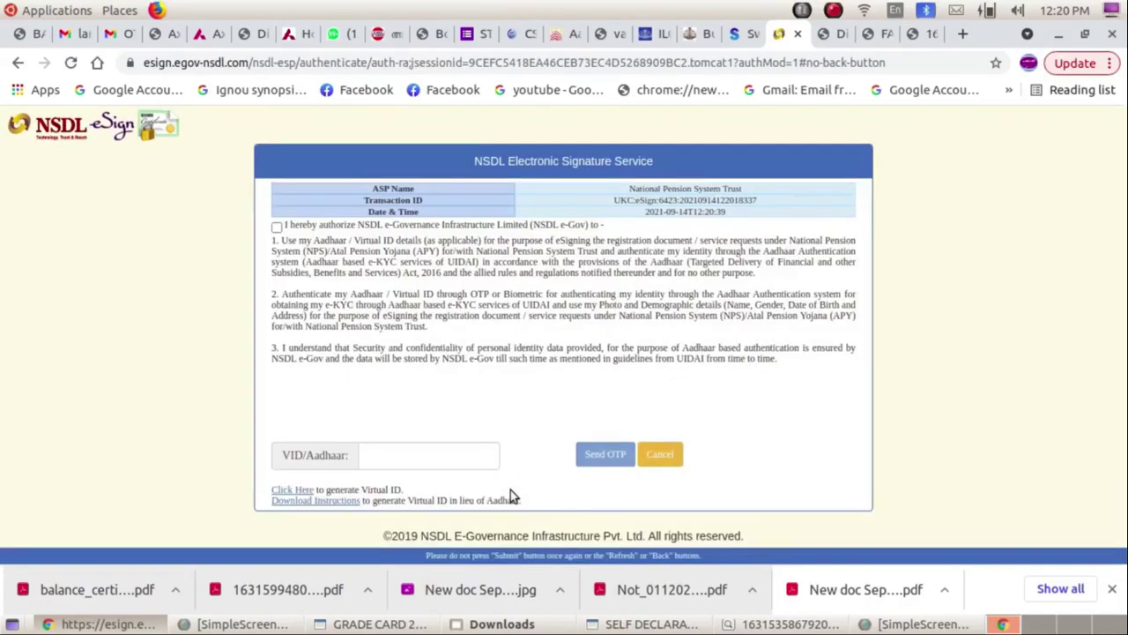
Enter the subscriber's Aadhaar number, authorise NSDL e-Gov, and verify the e-sign with the received OTP.
{"action": "left_click", "coordinate": [438, 454]}
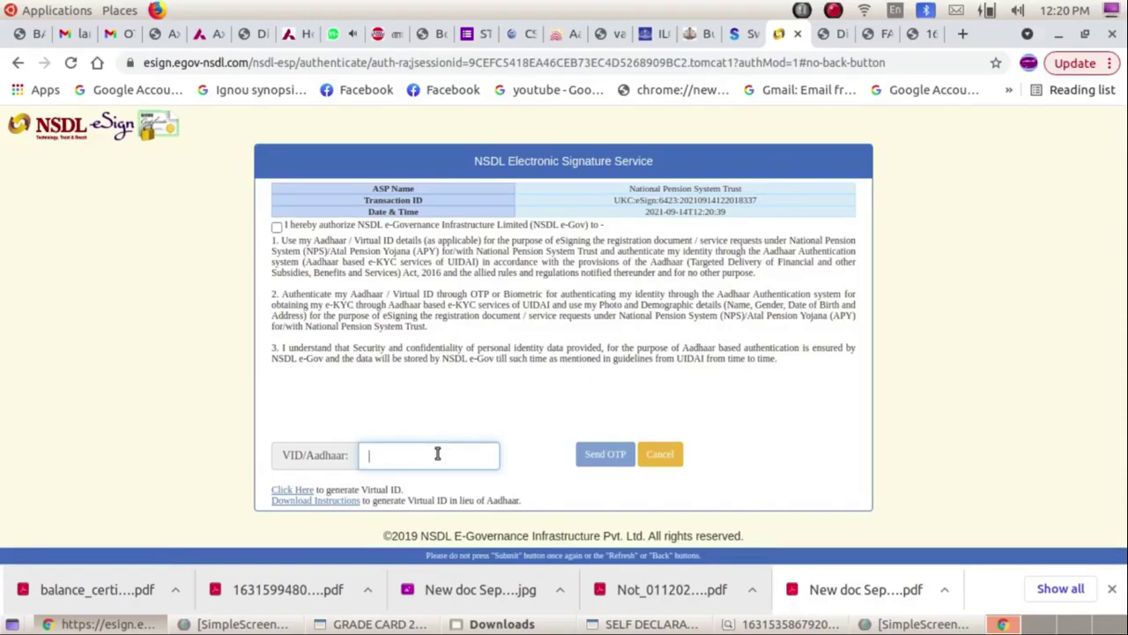
{"action": "key", "text": "ctrl+v"}
{"action": "left_click", "coordinate": [276, 226]}
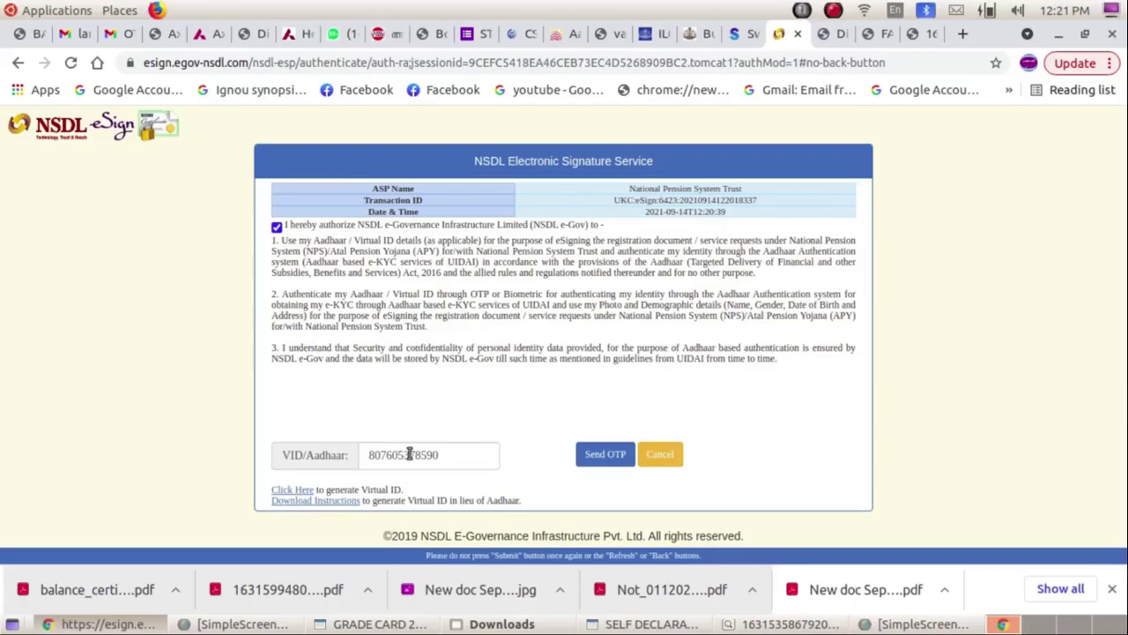
{"action": "left_click", "coordinate": [605, 454]}
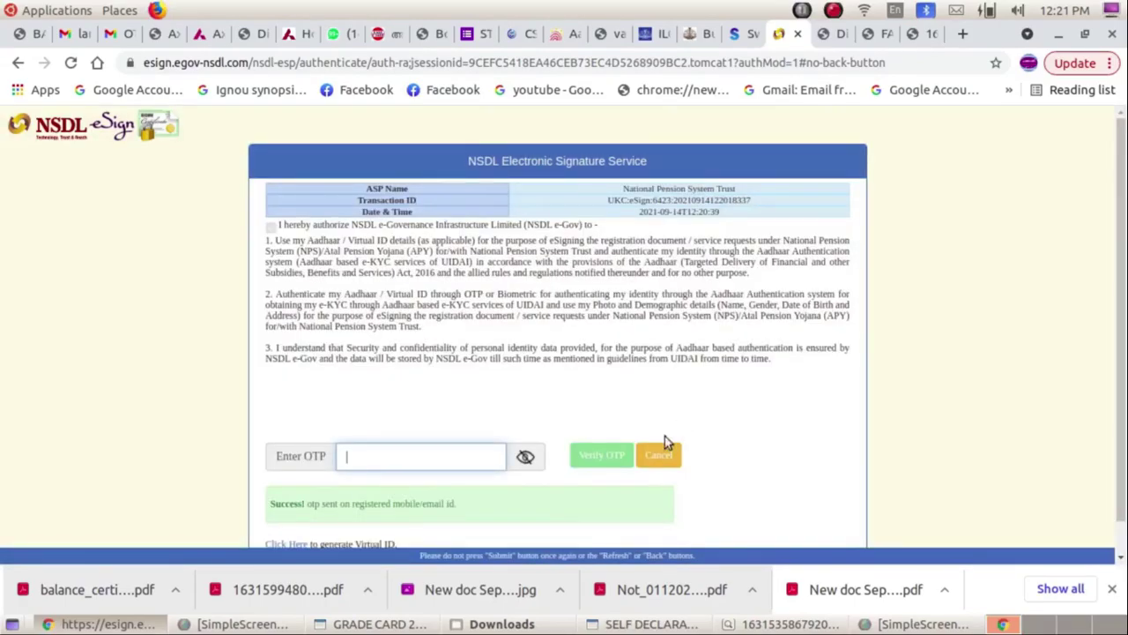
{"action": "key", "text": "ctrl+v"}
{"action": "left_click", "coordinate": [591, 457]}
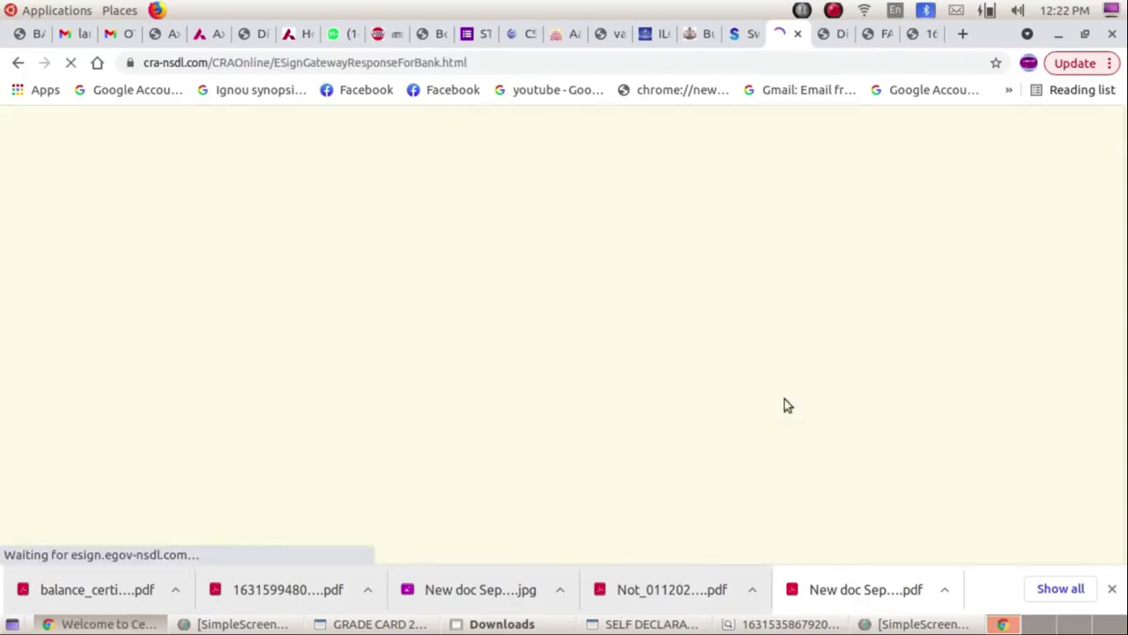
On the eSign Success page, open the downloaded e-signed bank details PDF.
{"action": "scroll", "coordinate": [743, 374], "scroll_direction": "down", "scroll_amount": 1}
{"action": "scroll", "coordinate": [743, 374], "scroll_direction": "down", "scroll_amount": 1}
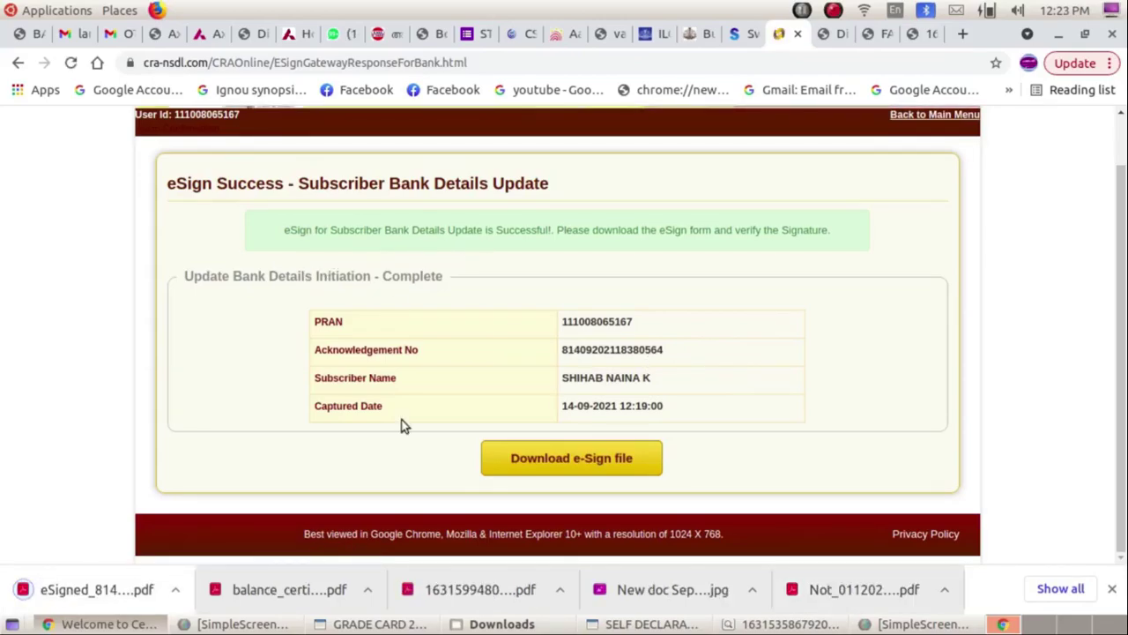
{"action": "left_click", "coordinate": [66, 596]}
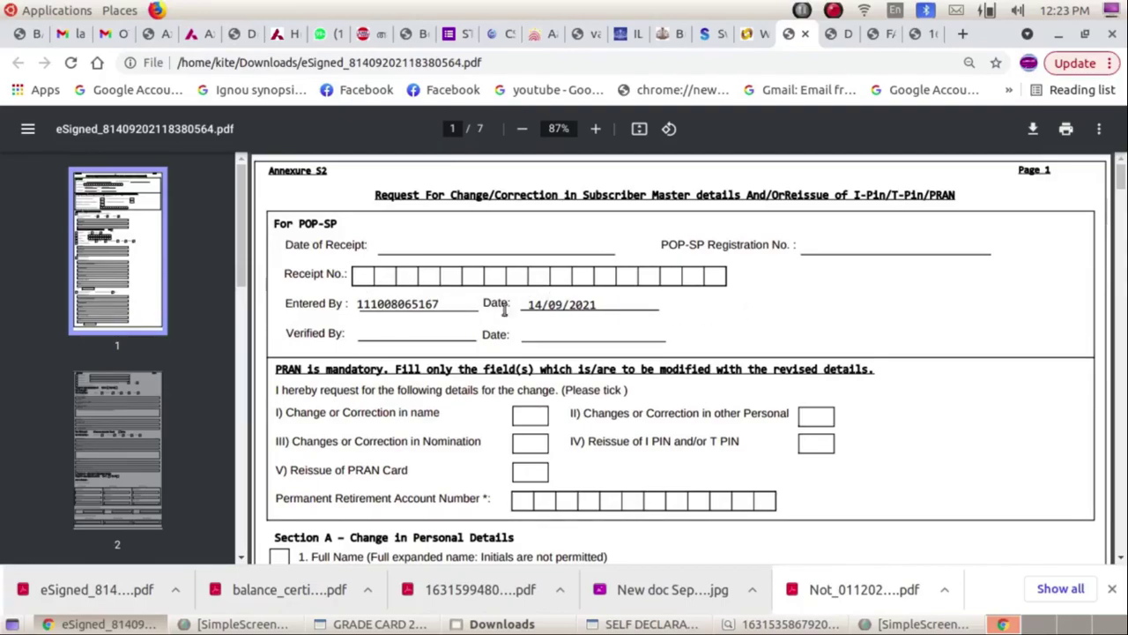
Scroll through all 7 pages of the signed Annexure S2 form, down to the bank statement and cheque pages.
{"action": "scroll", "coordinate": [695, 342], "scroll_direction": "down", "scroll_amount": 5}
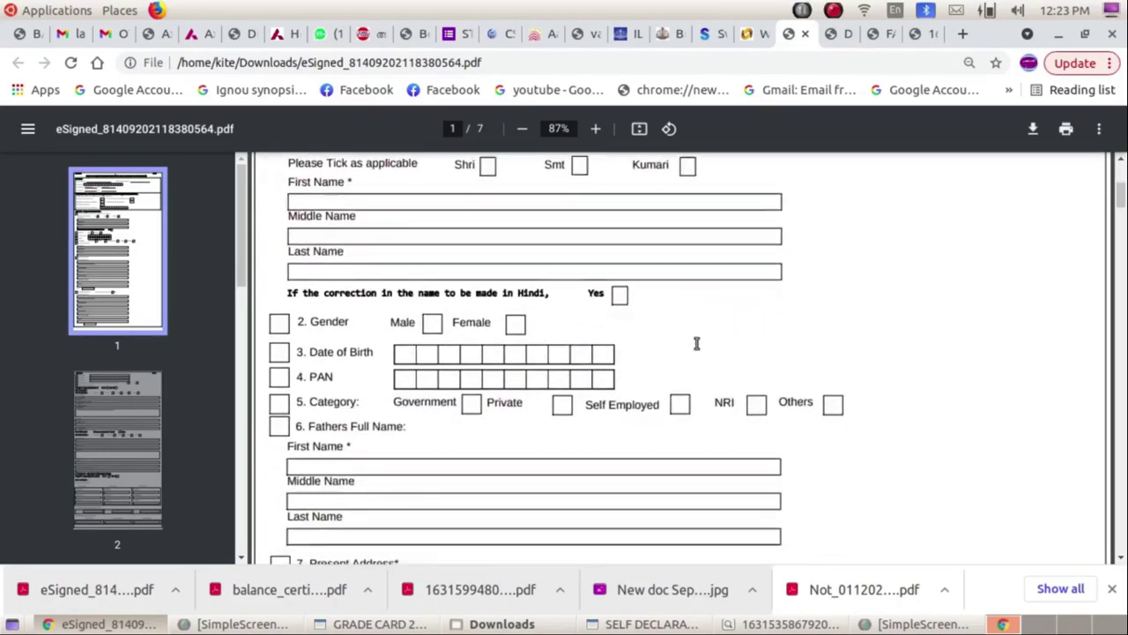
{"action": "scroll", "coordinate": [696, 343], "scroll_direction": "down", "scroll_amount": 5}
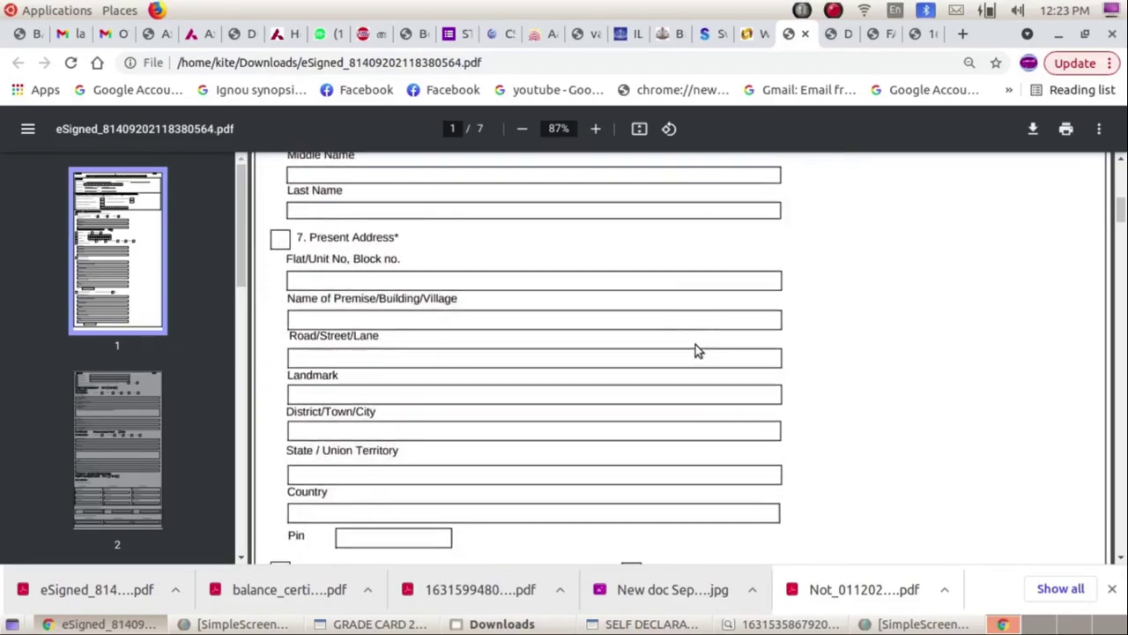
{"action": "scroll", "coordinate": [696, 351], "scroll_direction": "down", "scroll_amount": 10}
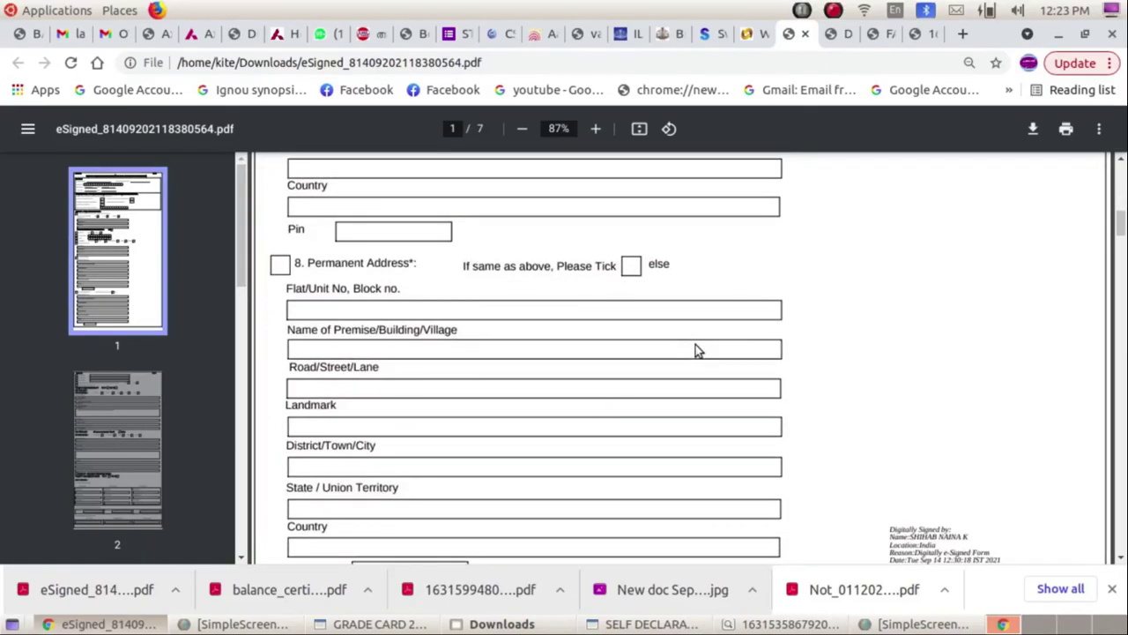
{"action": "scroll", "coordinate": [696, 351], "scroll_direction": "down", "scroll_amount": 10}
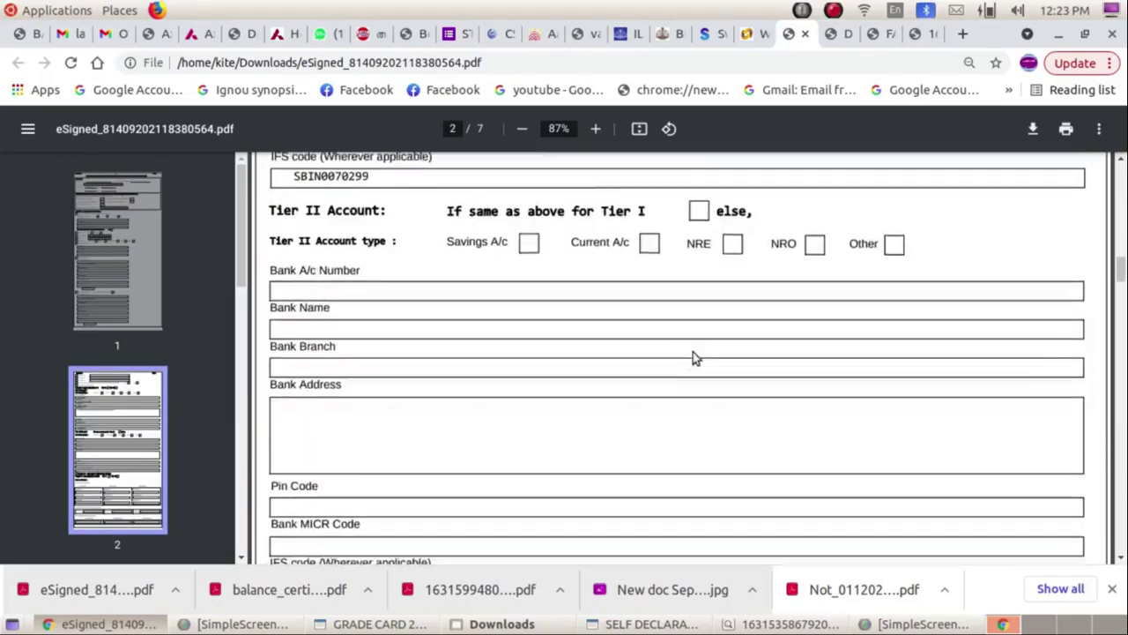
{"action": "scroll", "coordinate": [692, 354], "scroll_direction": "down", "scroll_amount": 7}
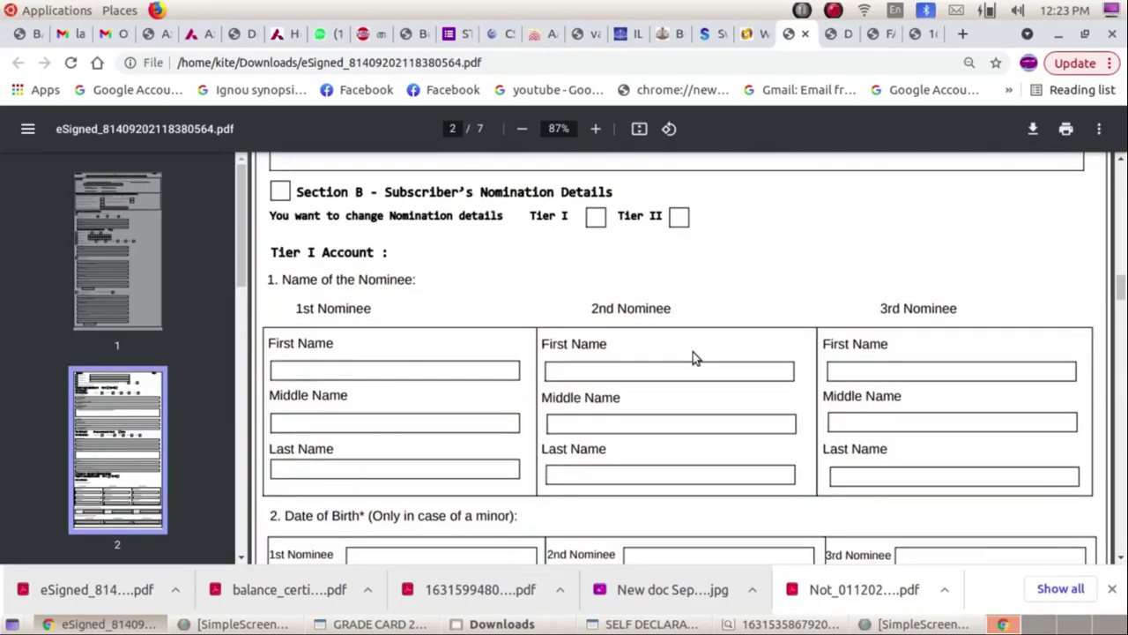
{"action": "scroll", "coordinate": [692, 352], "scroll_direction": "down", "scroll_amount": 12}
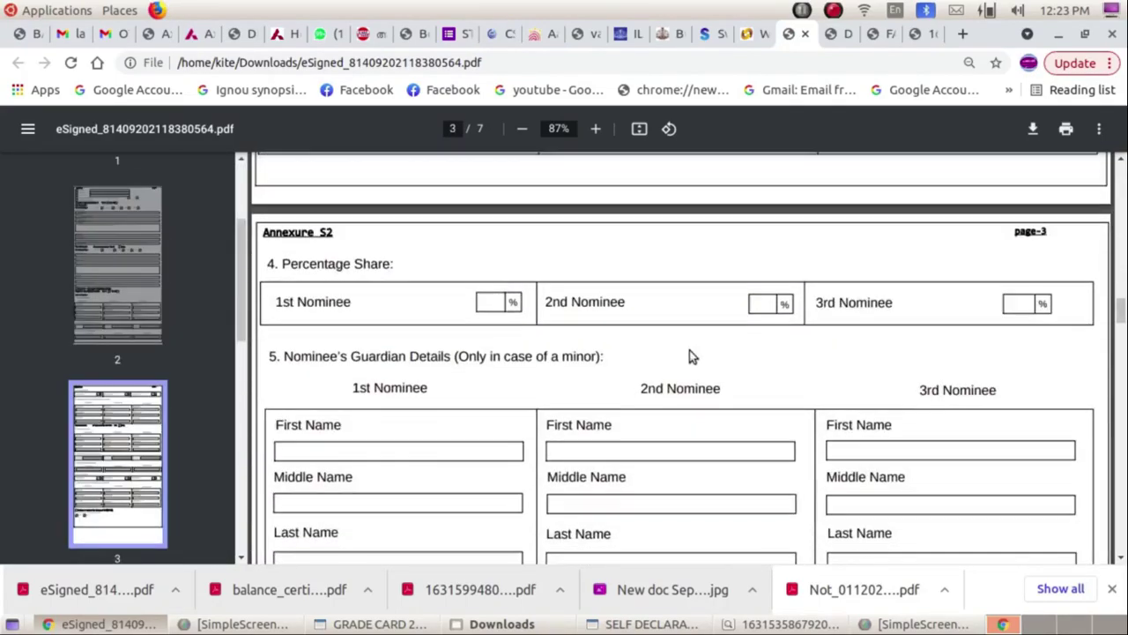
{"action": "scroll", "coordinate": [689, 350], "scroll_direction": "down", "scroll_amount": 15}
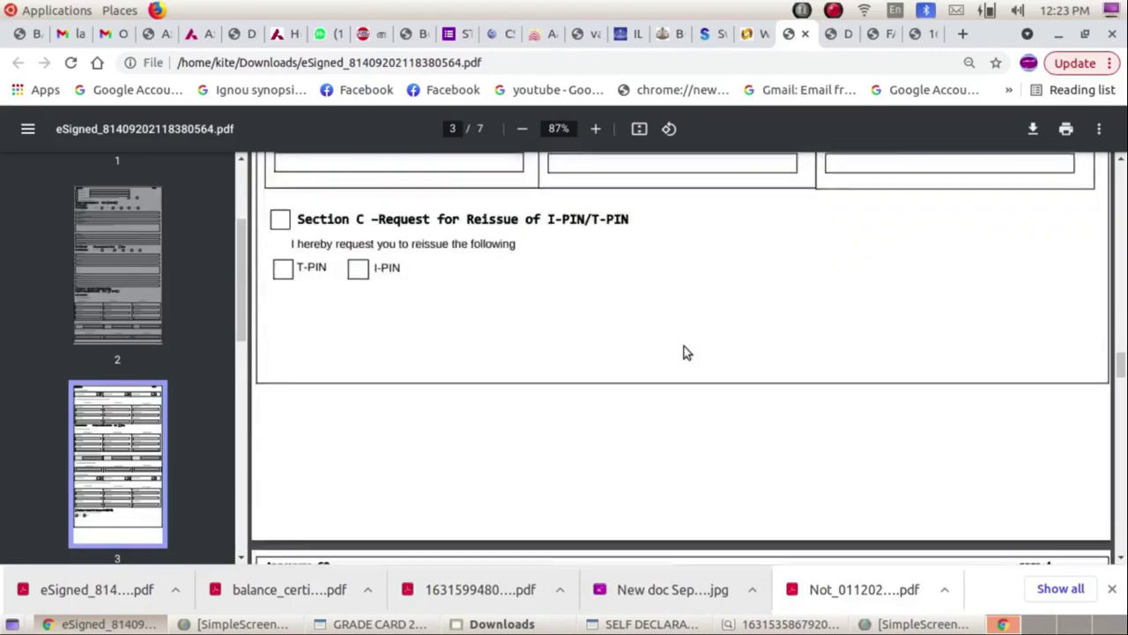
{"action": "scroll", "coordinate": [686, 345], "scroll_direction": "down", "scroll_amount": 15}
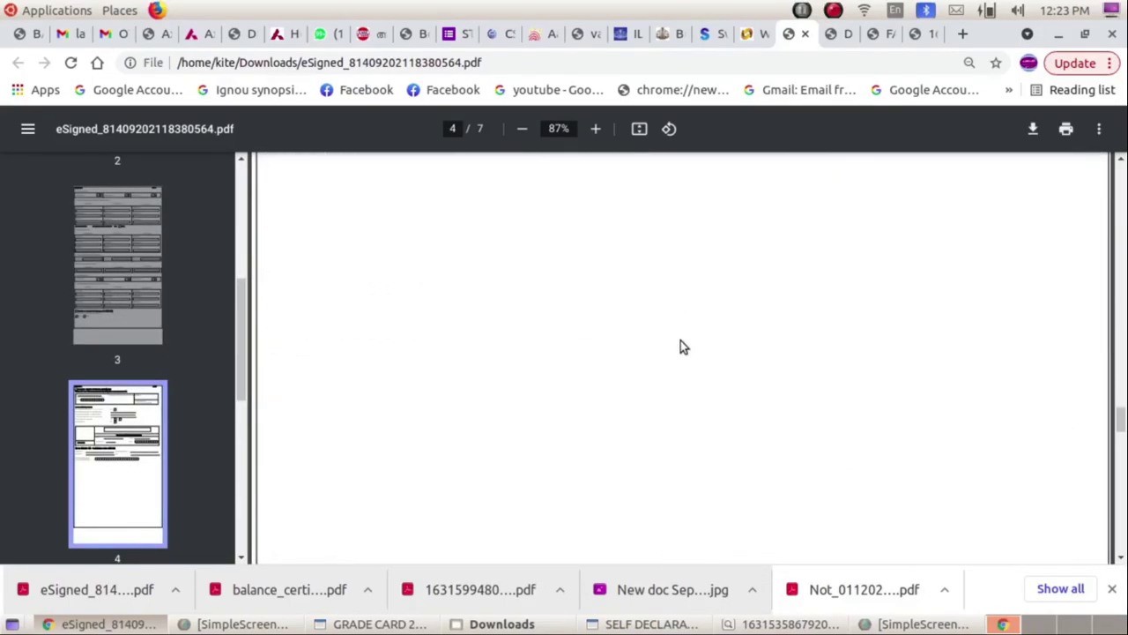
{"action": "scroll", "coordinate": [960, 453], "scroll_direction": "down", "scroll_amount": 8}
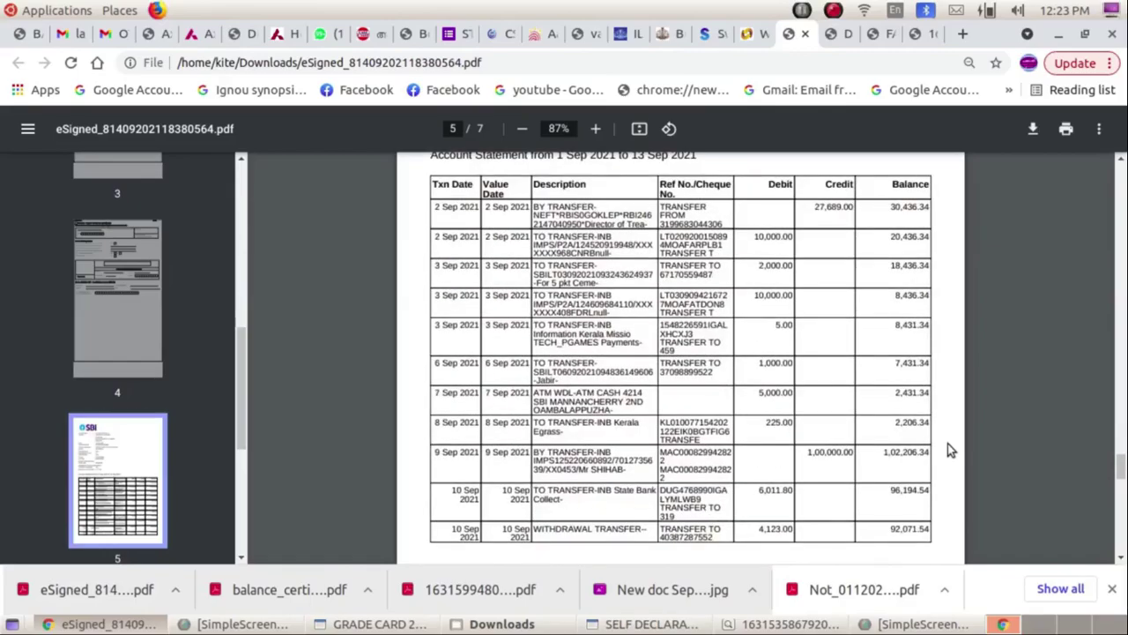
{"action": "scroll", "coordinate": [948, 445], "scroll_direction": "down", "scroll_amount": 8}
{"action": "scroll", "coordinate": [944, 447], "scroll_direction": "down", "scroll_amount": 15}
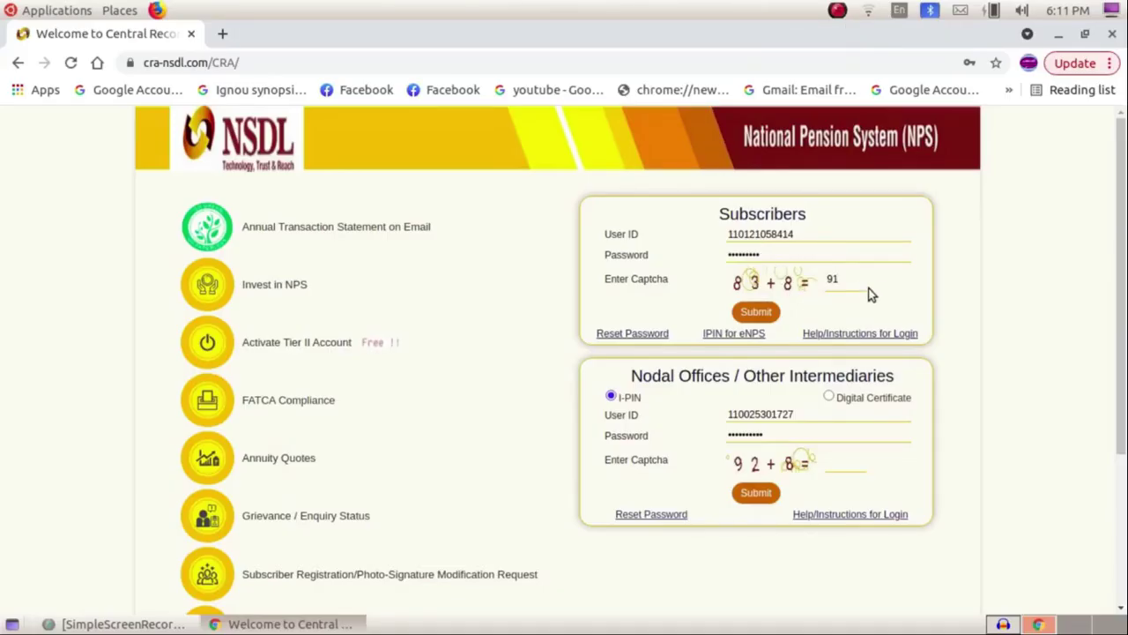
Submit the subscriber login and choose FATCA Self-Certification under Demographic Changes.
{"action": "left_click", "coordinate": [753, 317]}
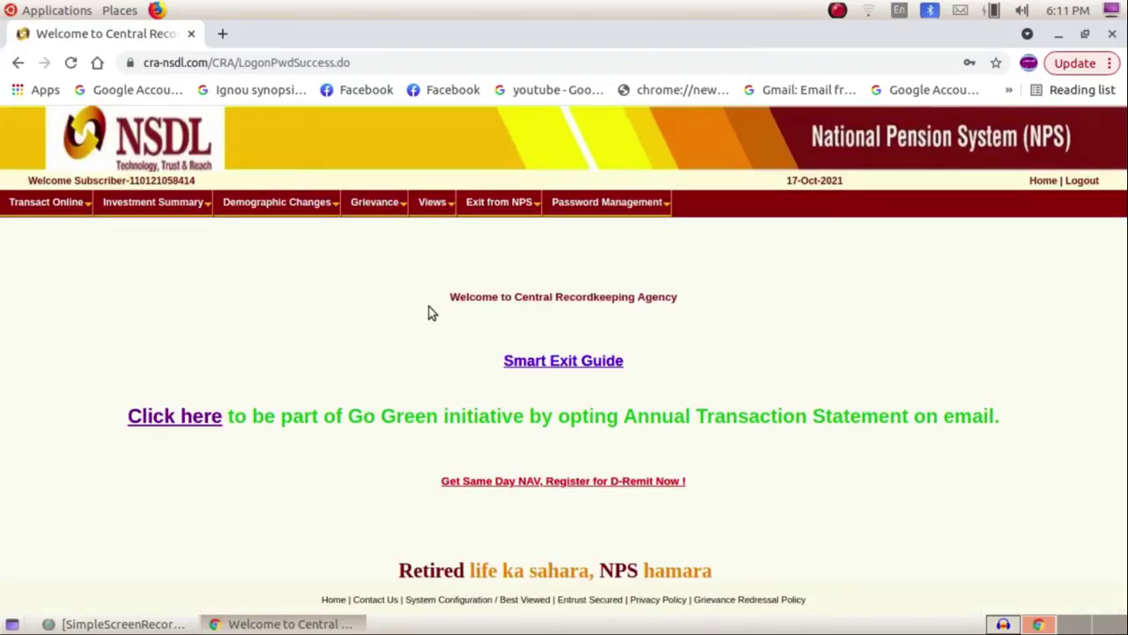
{"action": "mouse_move", "coordinate": [316, 203]}
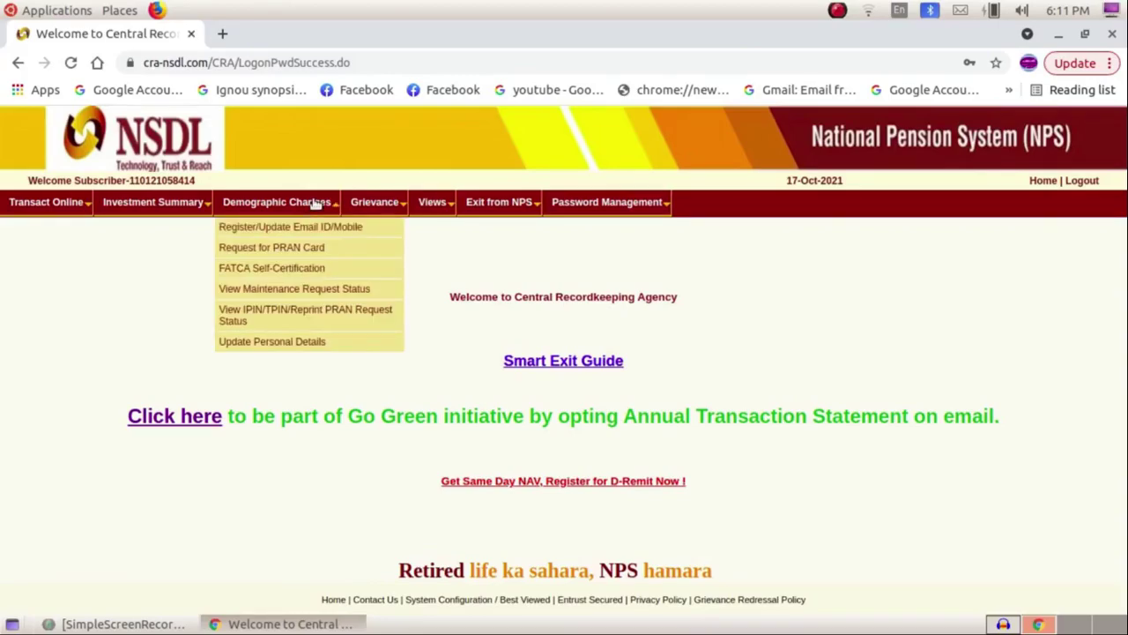
{"action": "left_click", "coordinate": [287, 271]}
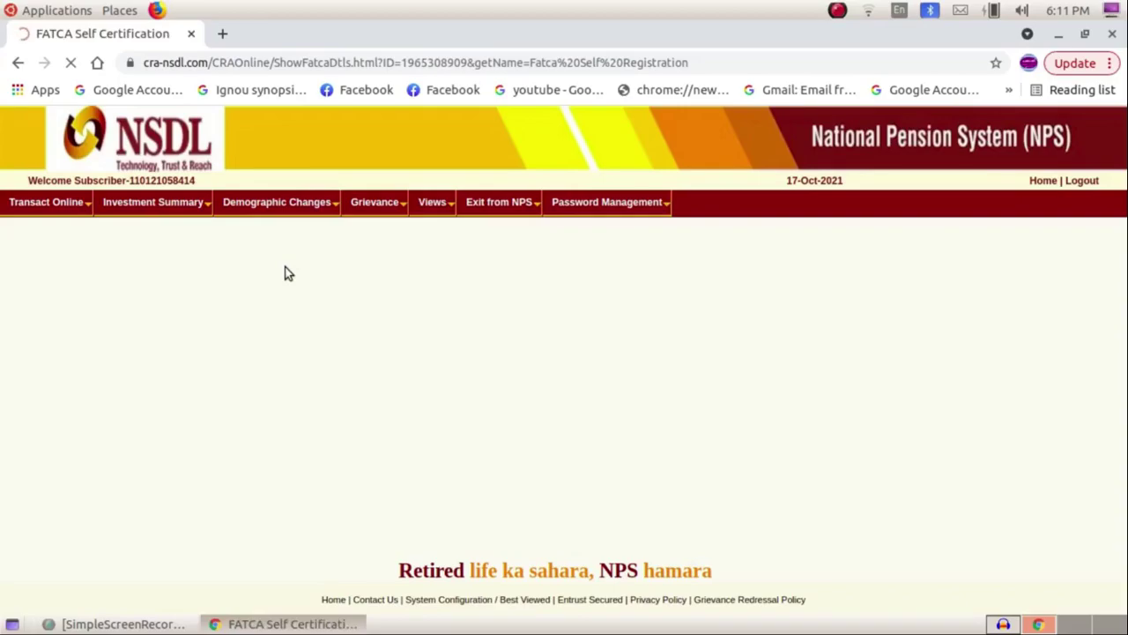
Submit the FATCA self-certification details on the form.
{"action": "scroll", "coordinate": [411, 283], "scroll_direction": "down", "scroll_amount": 3}
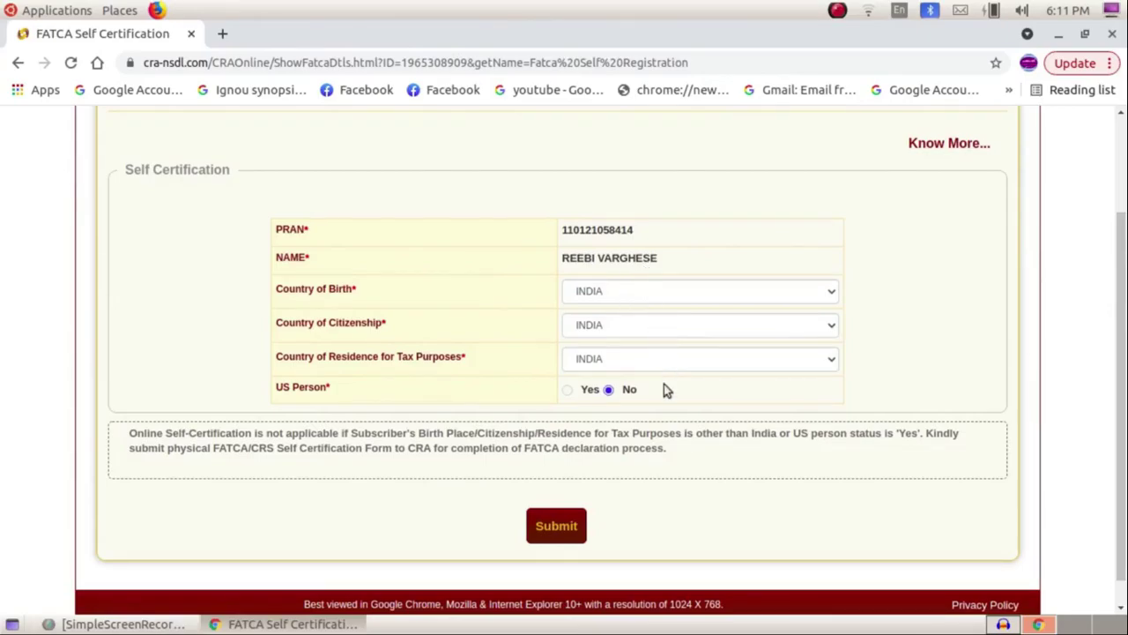
{"action": "scroll", "coordinate": [655, 407], "scroll_direction": "down", "scroll_amount": 1}
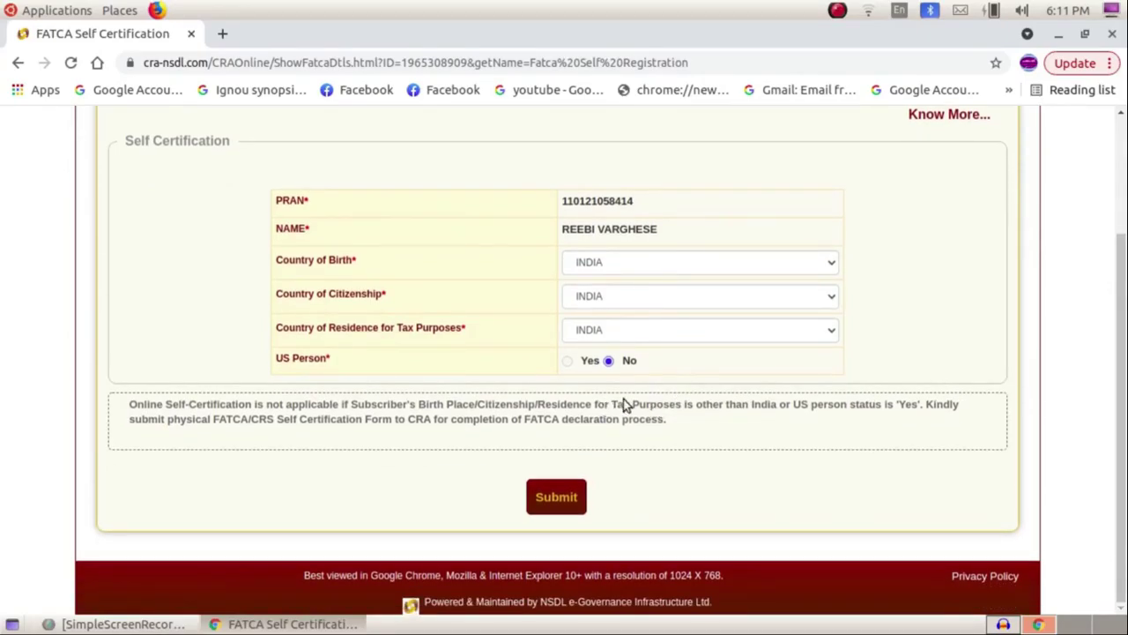
{"action": "left_click", "coordinate": [572, 495]}
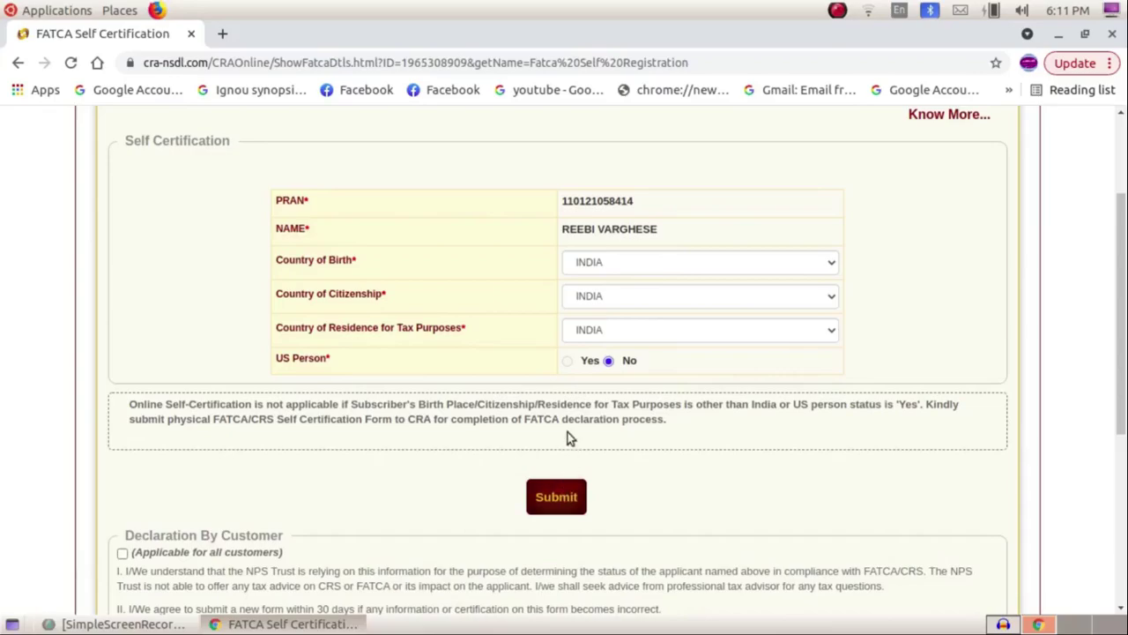
Accept the FATCA/CRS customer declaration and confirm it so an OTP is sent.
{"action": "scroll", "coordinate": [566, 431], "scroll_direction": "down", "scroll_amount": 3}
{"action": "scroll", "coordinate": [563, 410], "scroll_direction": "down", "scroll_amount": 3}
{"action": "scroll", "coordinate": [563, 405], "scroll_direction": "down", "scroll_amount": 2}
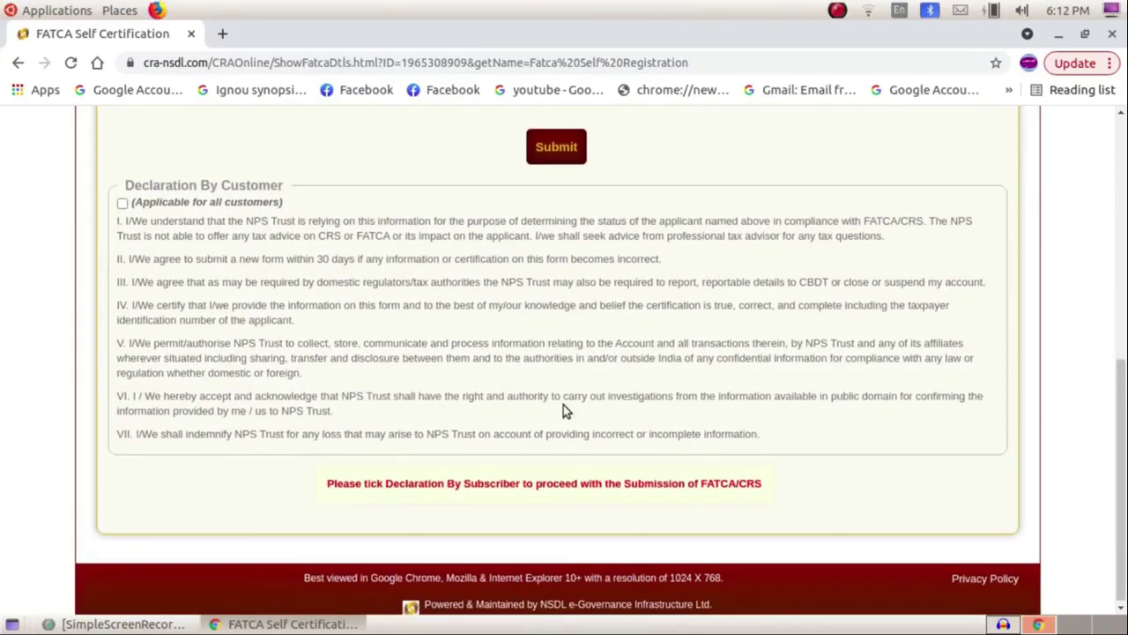
{"action": "left_click", "coordinate": [122, 203]}
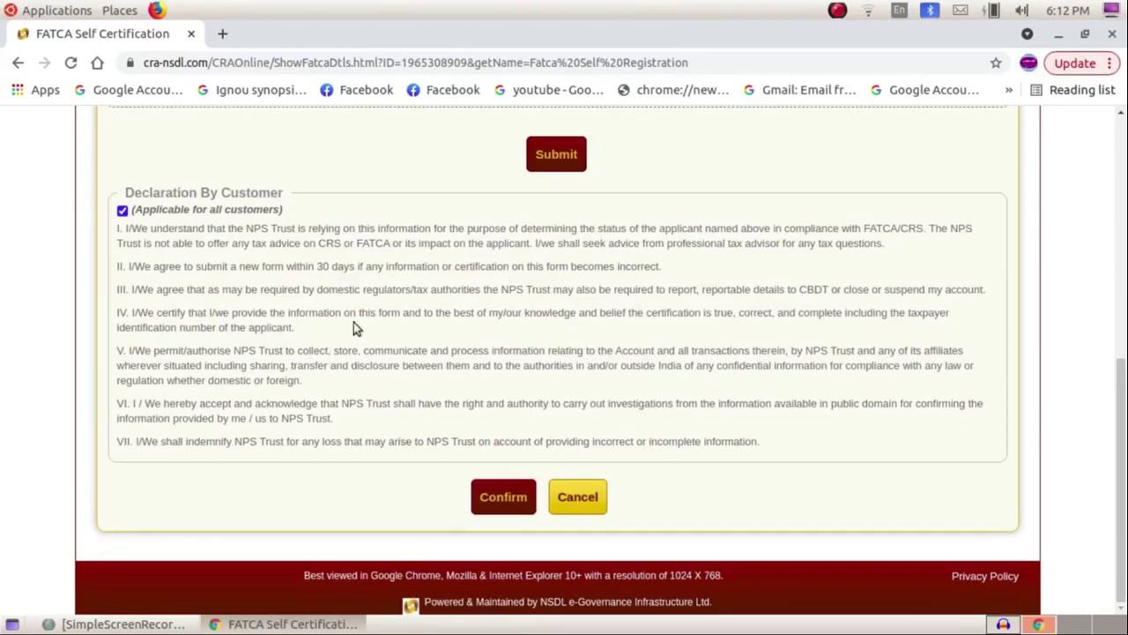
{"action": "scroll", "coordinate": [404, 320], "scroll_direction": "up", "scroll_amount": 3}
{"action": "scroll", "coordinate": [403, 323], "scroll_direction": "down", "scroll_amount": 3}
{"action": "left_click", "coordinate": [508, 499]}
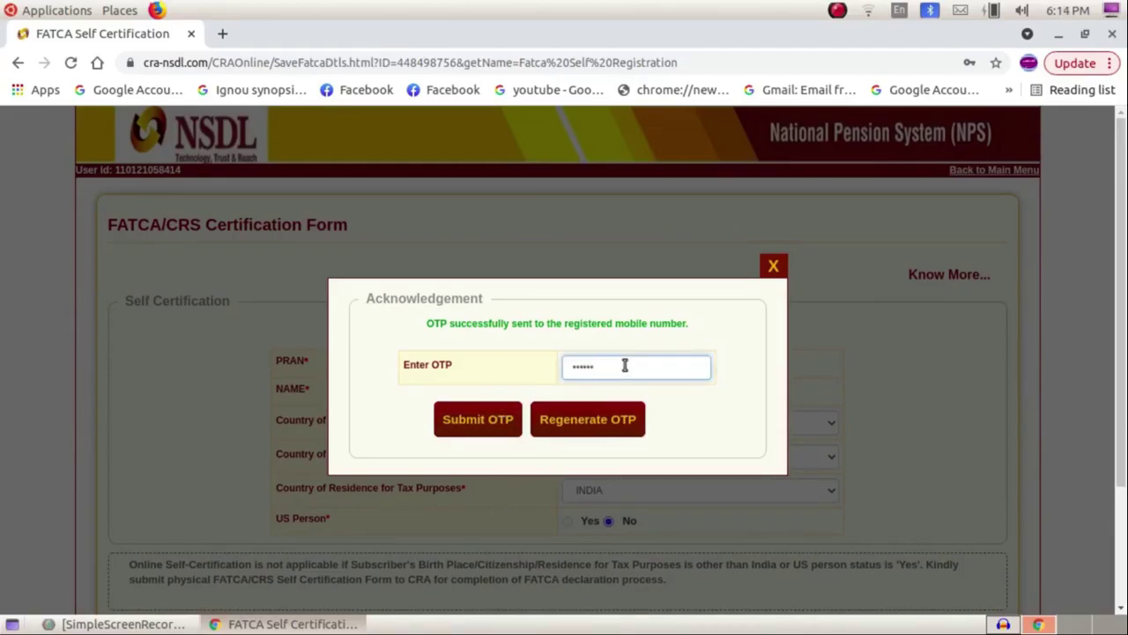
Submit the OTP, decline Chrome's password update, and acknowledge the FATCA/CRS submission.
{"action": "left_click", "coordinate": [461, 420]}
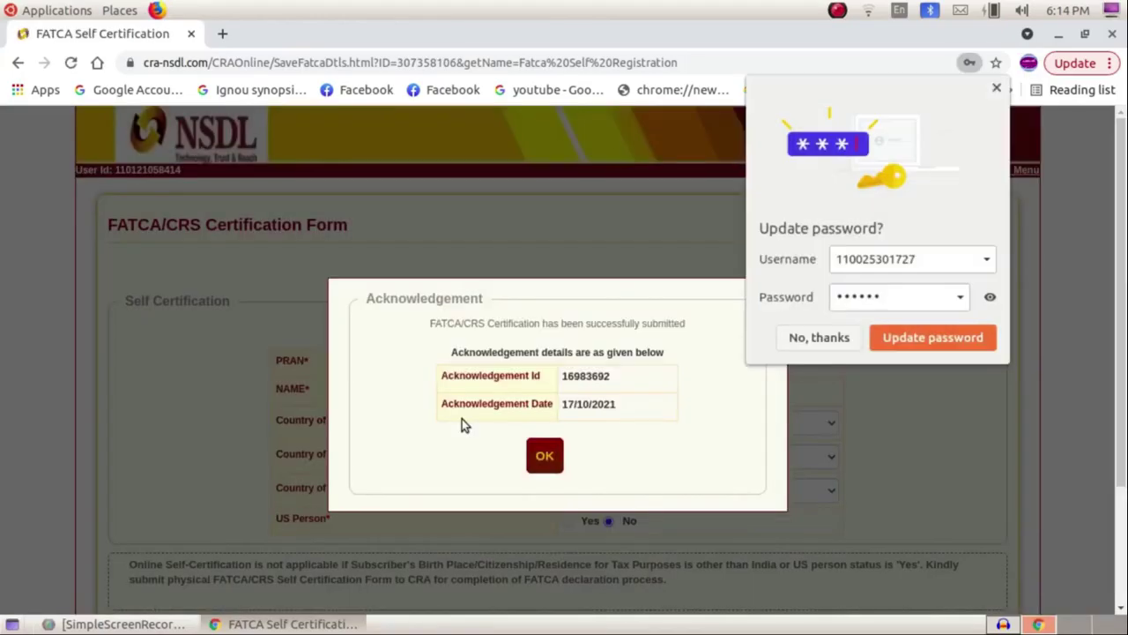
{"action": "left_click", "coordinate": [833, 346]}
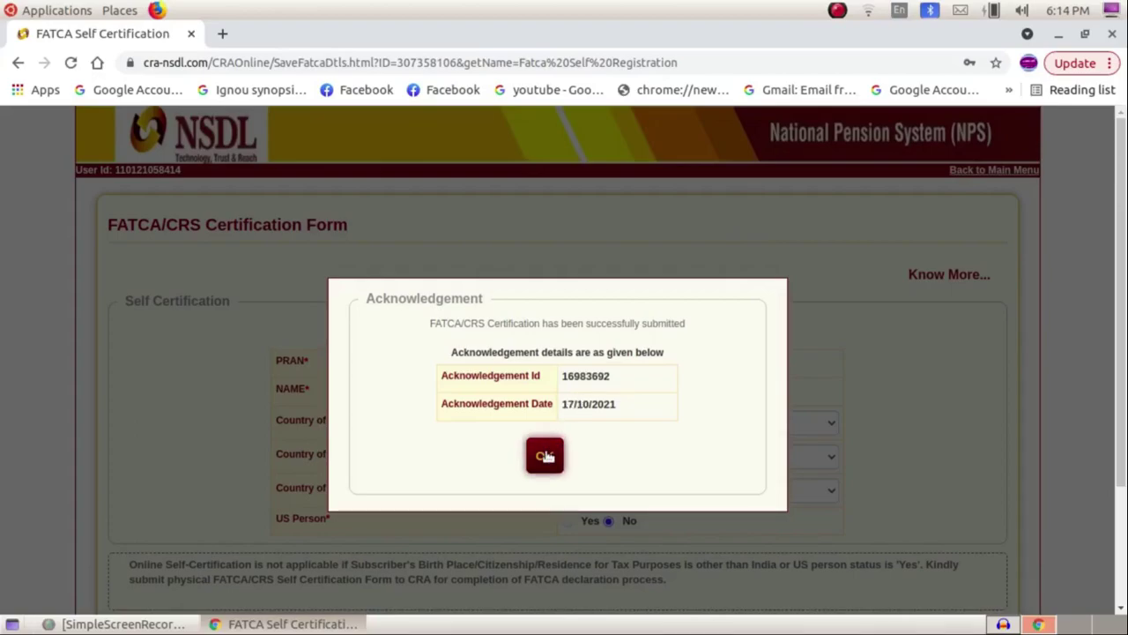
{"action": "left_click", "coordinate": [544, 455]}
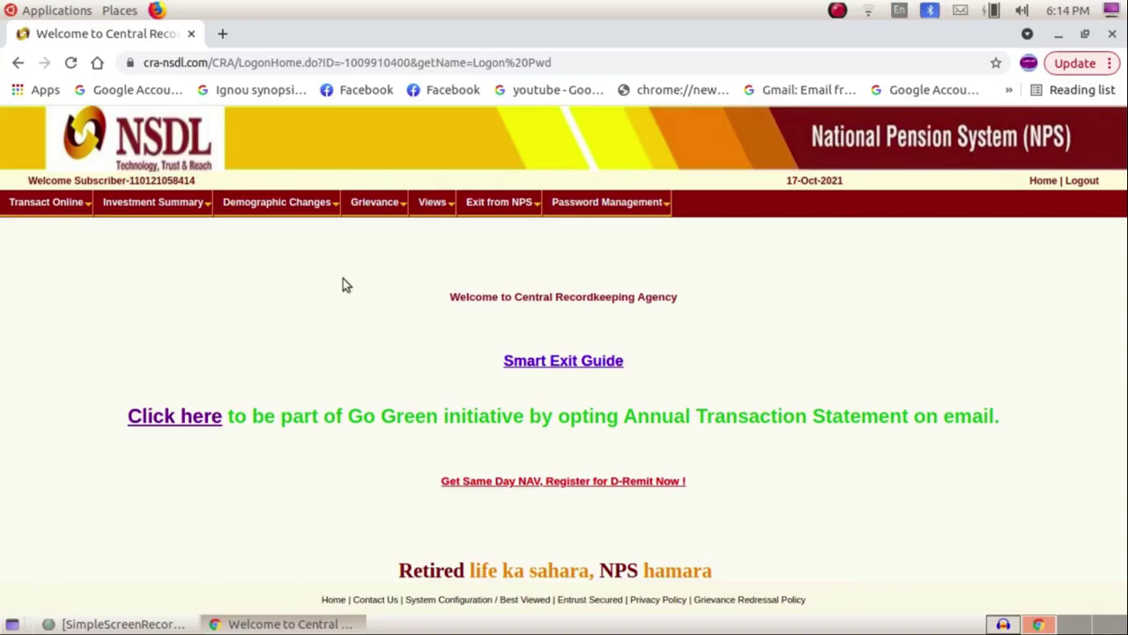
Scroll through the read-only FATCA Self-Certification form under Demographic Changes.
{"action": "mouse_move", "coordinate": [309, 205]}
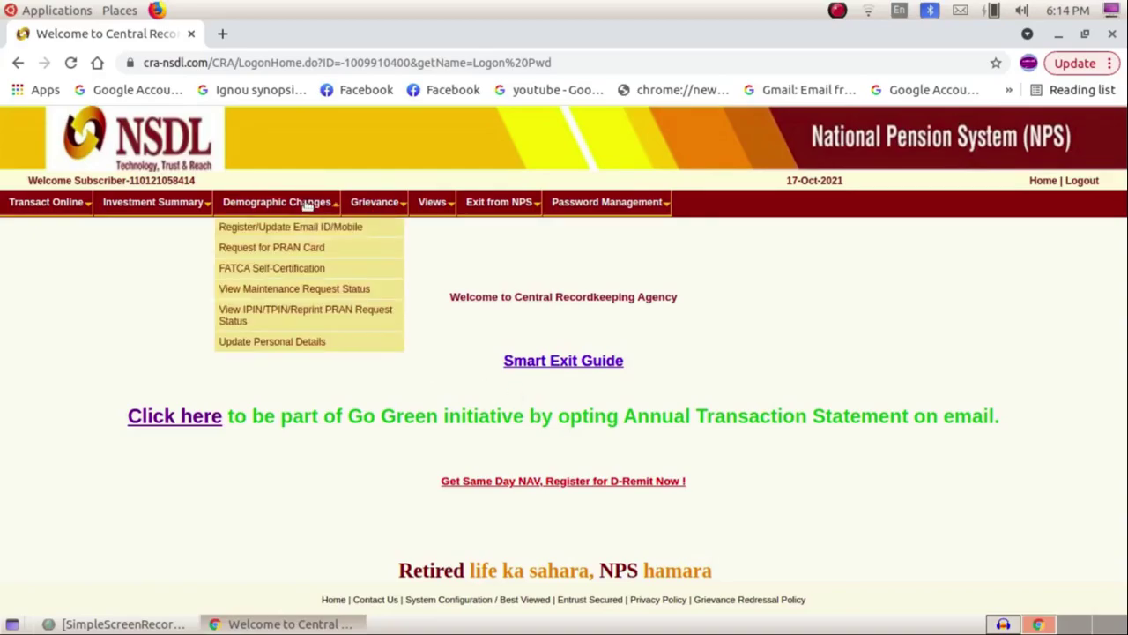
{"action": "left_click", "coordinate": [287, 273]}
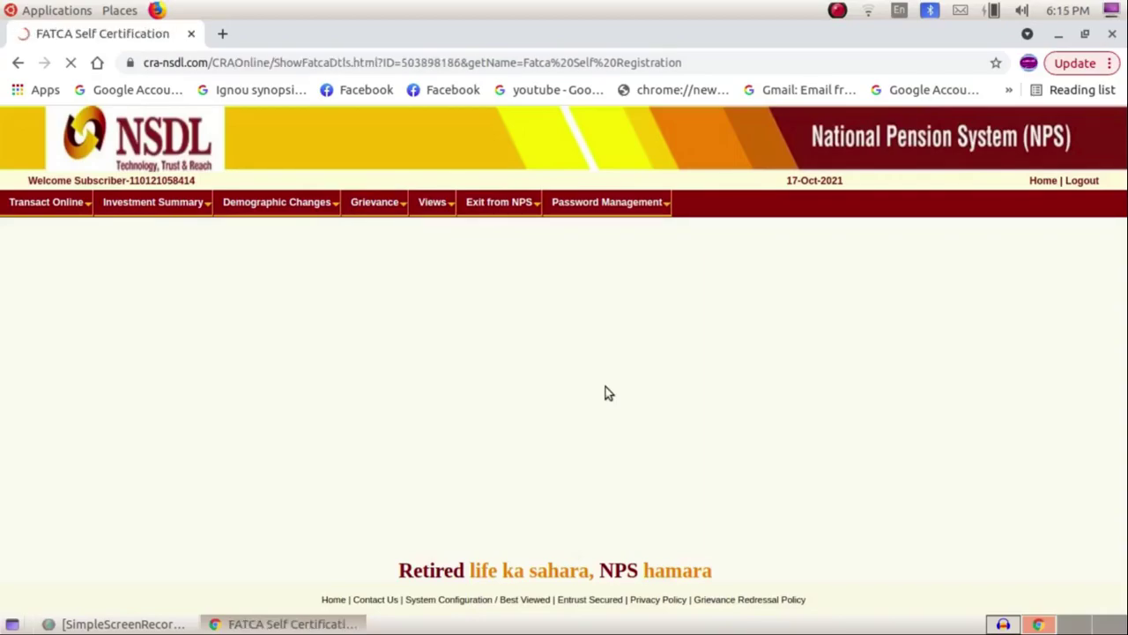
{"action": "scroll", "coordinate": [607, 395], "scroll_direction": "down", "scroll_amount": 3}
{"action": "scroll", "coordinate": [606, 395], "scroll_direction": "down", "scroll_amount": 3}
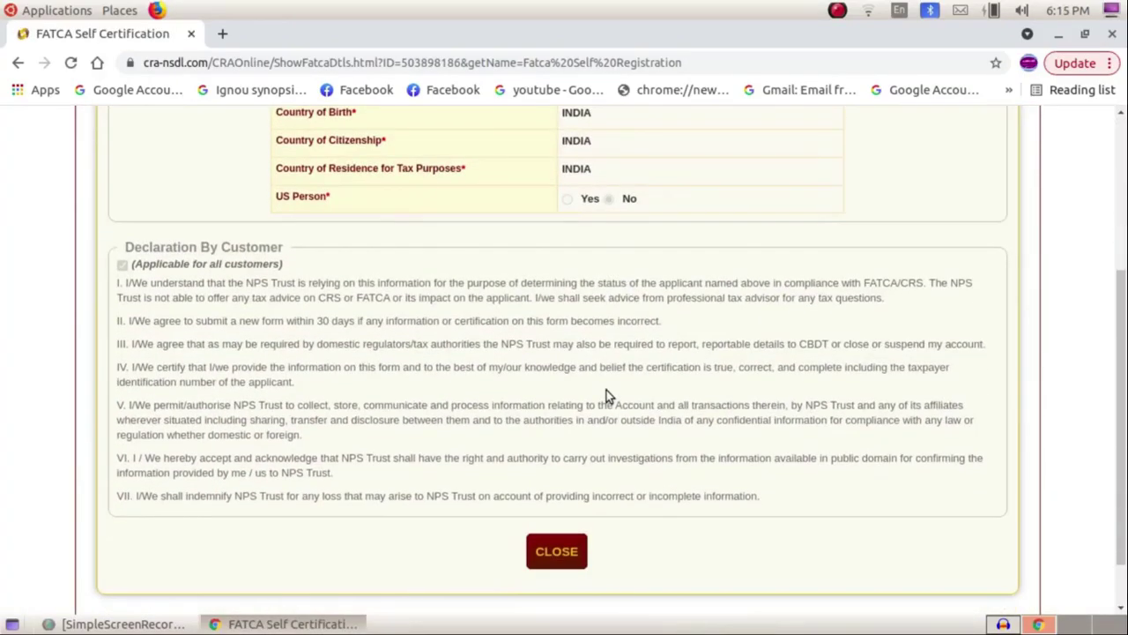
{"action": "scroll", "coordinate": [607, 389], "scroll_direction": "down", "scroll_amount": 1}
{"action": "scroll", "coordinate": [607, 389], "scroll_direction": "up", "scroll_amount": 2}
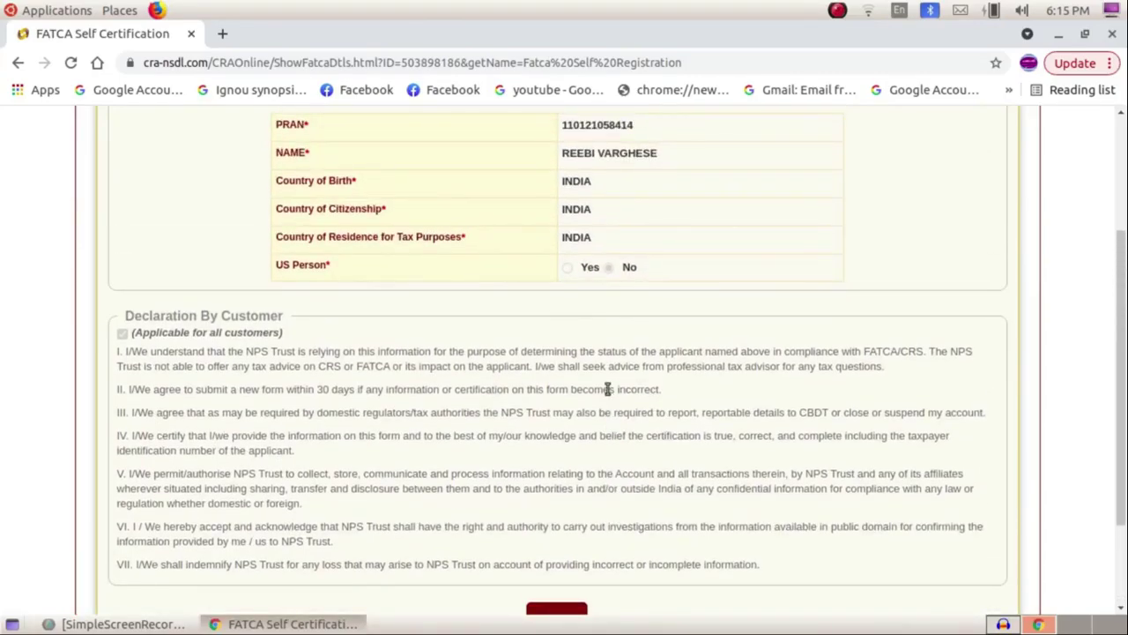
{"action": "scroll", "coordinate": [607, 389], "scroll_direction": "down", "scroll_amount": 3}
{"action": "scroll", "coordinate": [606, 388], "scroll_direction": "up", "scroll_amount": 7}
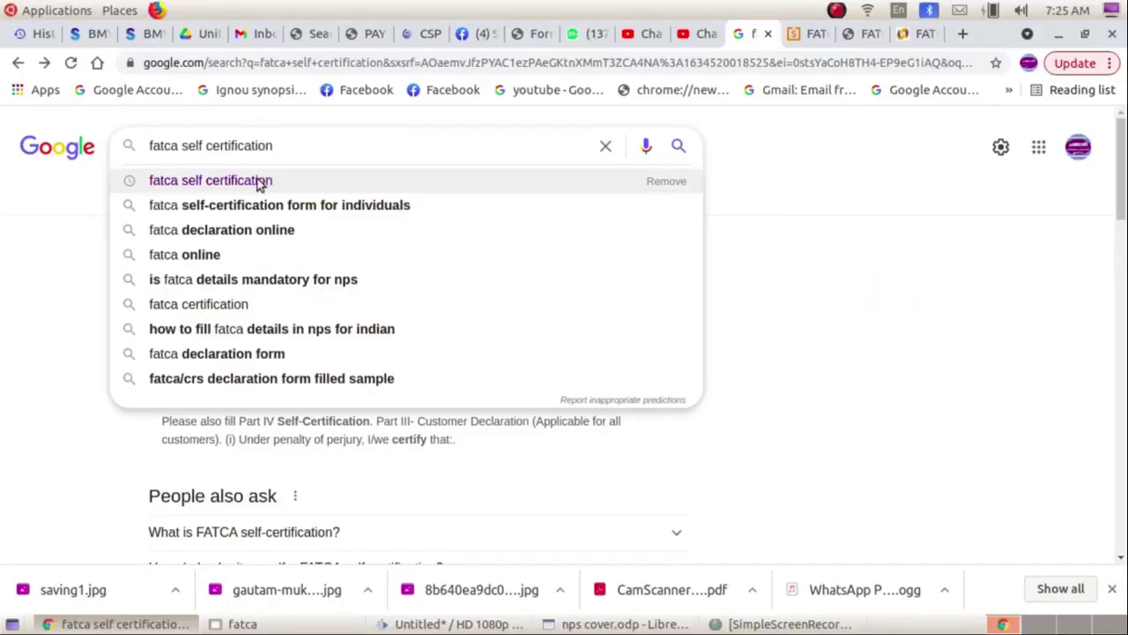
Search 'fatca self certification' and open the NSDL online FATCA/CRS Certification Form from the results.
{"action": "left_click", "coordinate": [261, 181]}
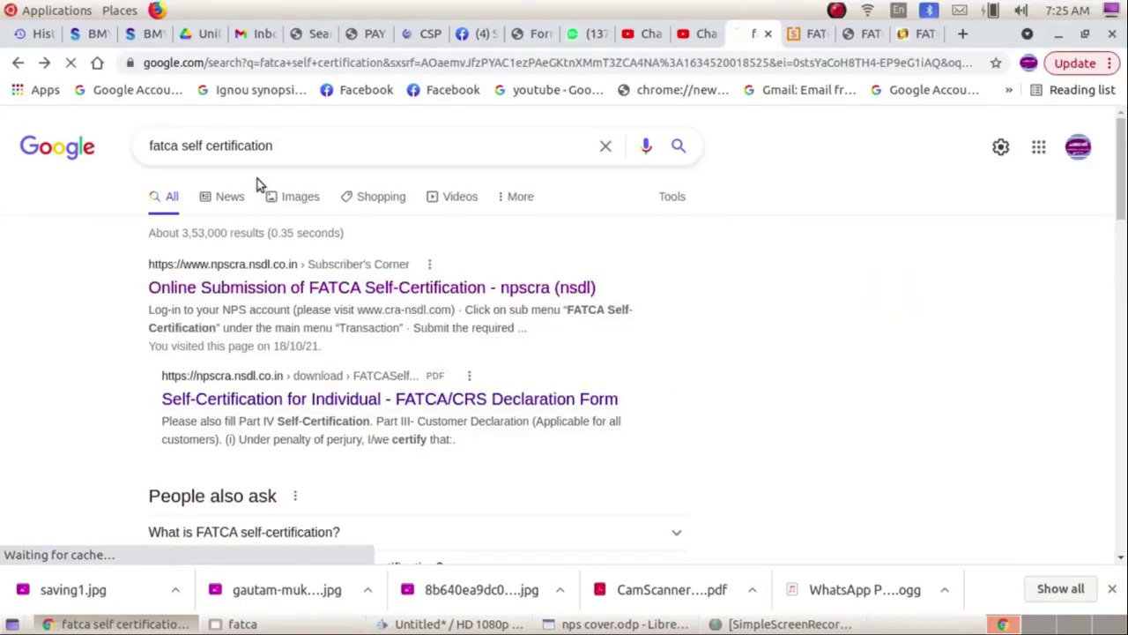
{"action": "left_click", "coordinate": [257, 295]}
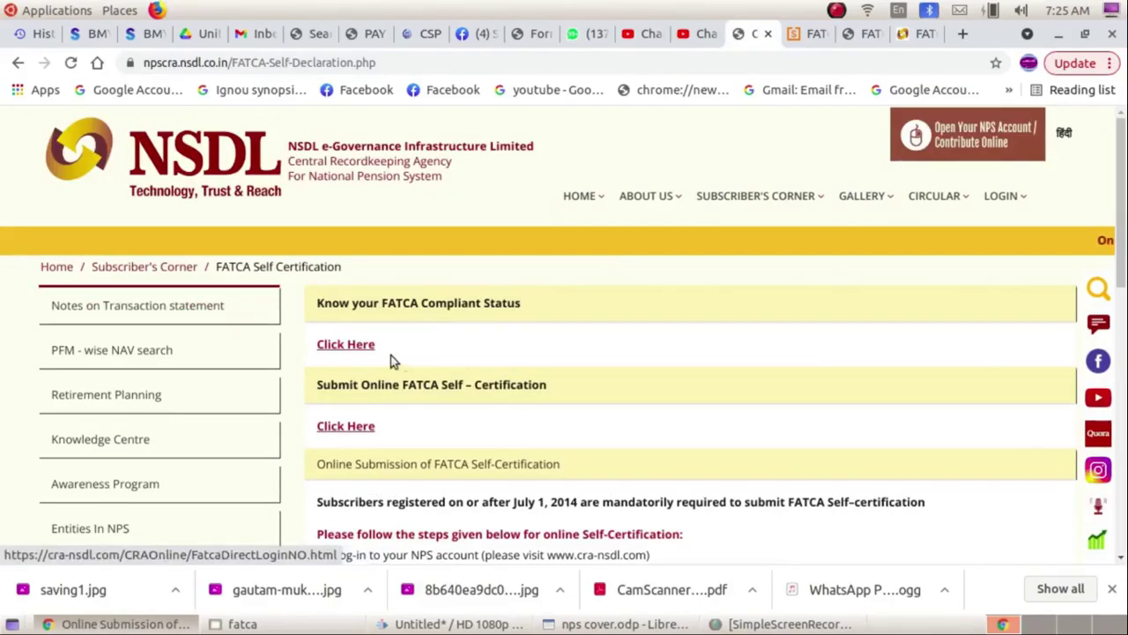
{"action": "scroll", "coordinate": [422, 358], "scroll_direction": "down", "scroll_amount": 5}
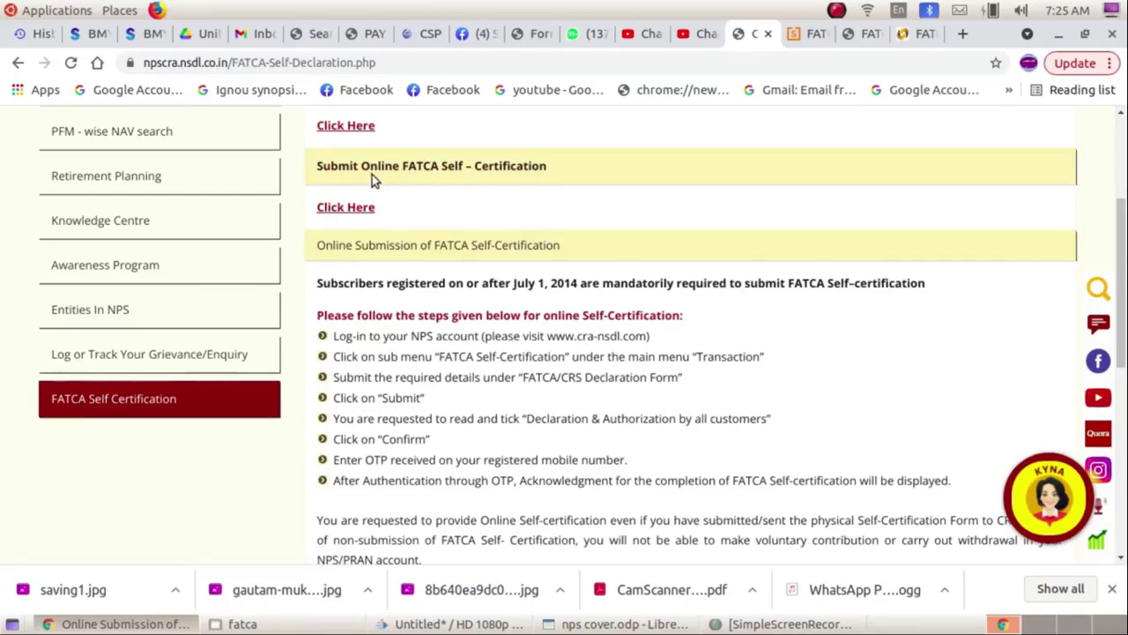
{"action": "left_click", "coordinate": [352, 210]}
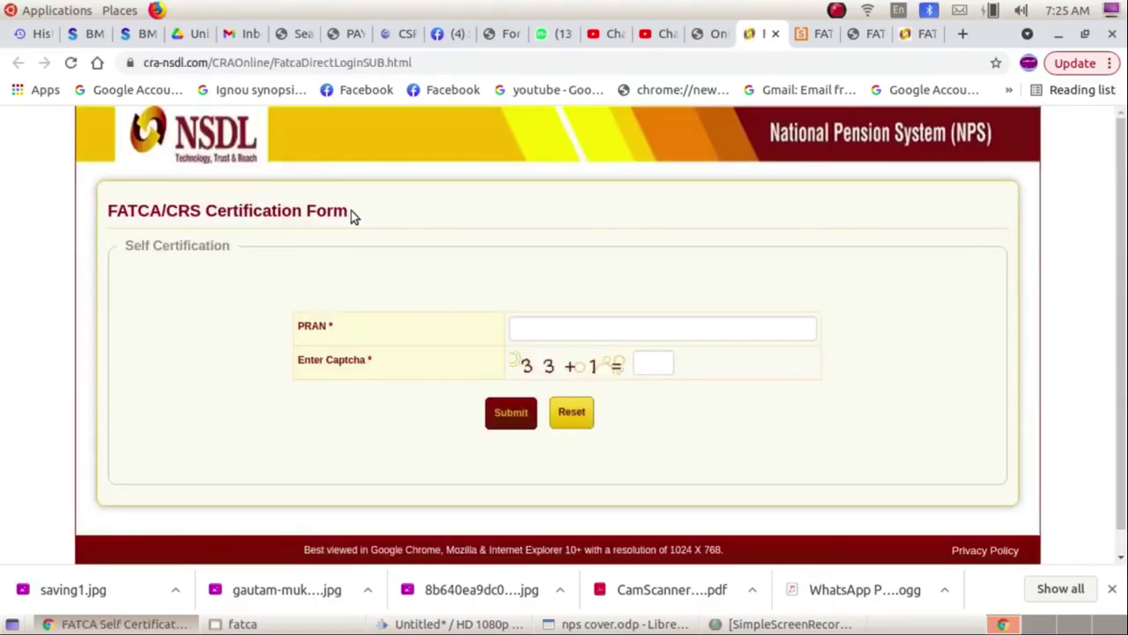
Leave the PRAN form and return to the CRA-NSDL site via a 'cra nsdl' Google search.
{"action": "left_click", "coordinate": [571, 324]}
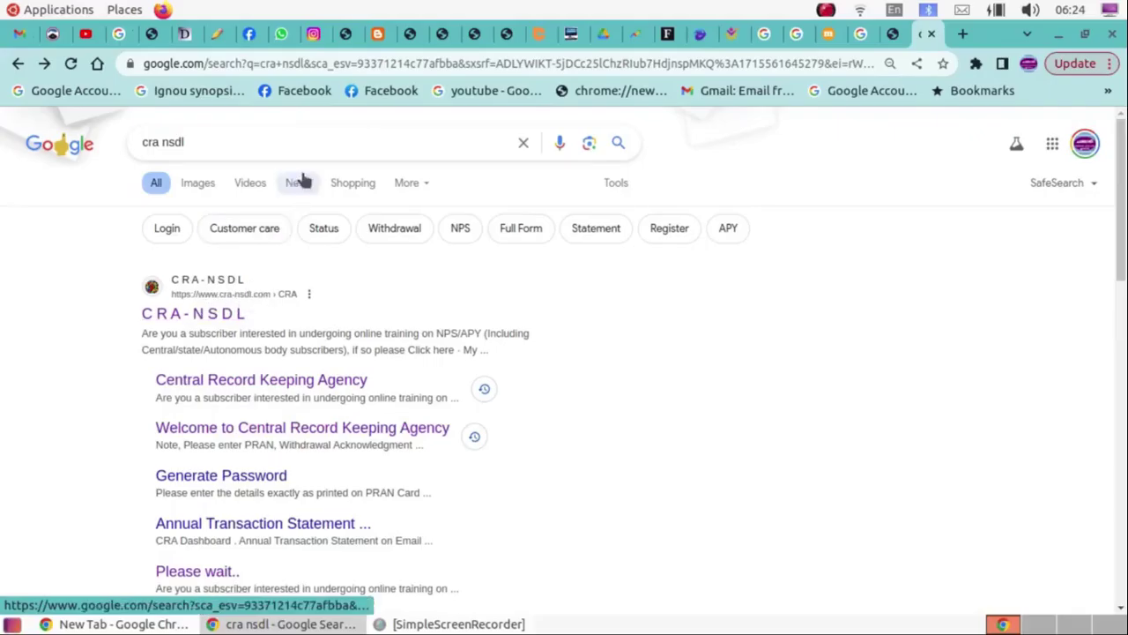
{"action": "left_click", "coordinate": [285, 141]}
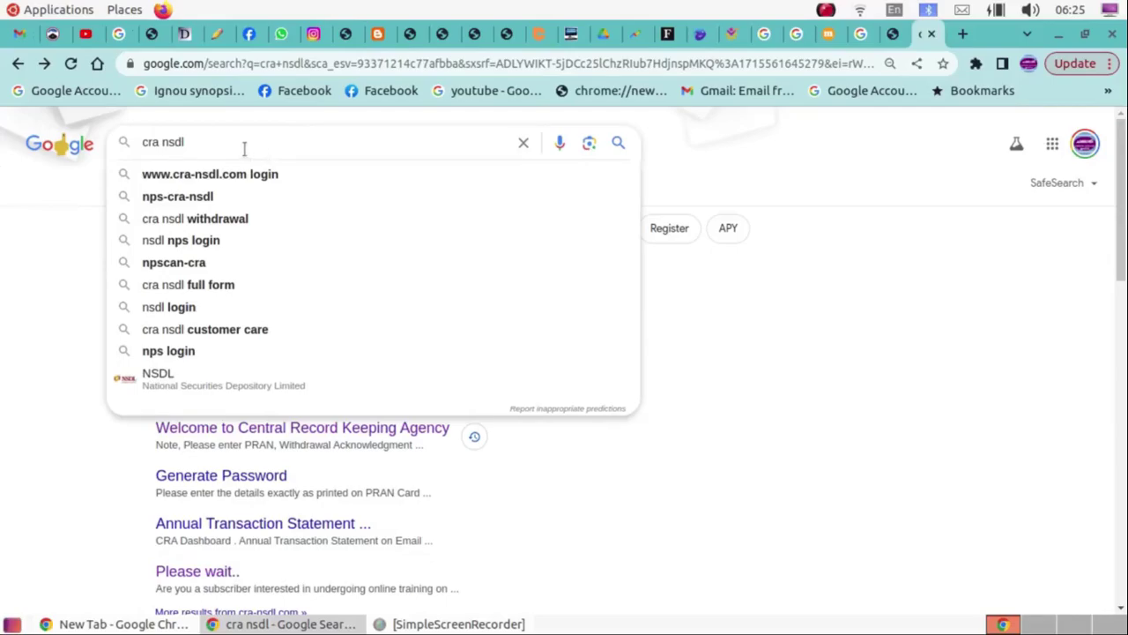
{"action": "key", "text": "Return"}
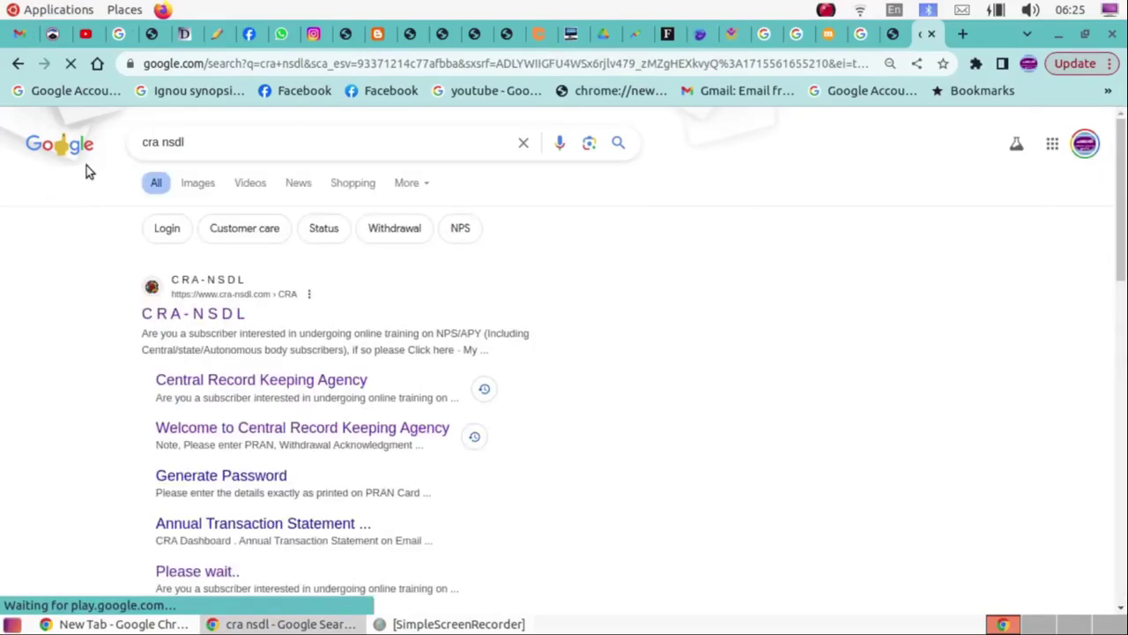
{"action": "left_click", "coordinate": [184, 315]}
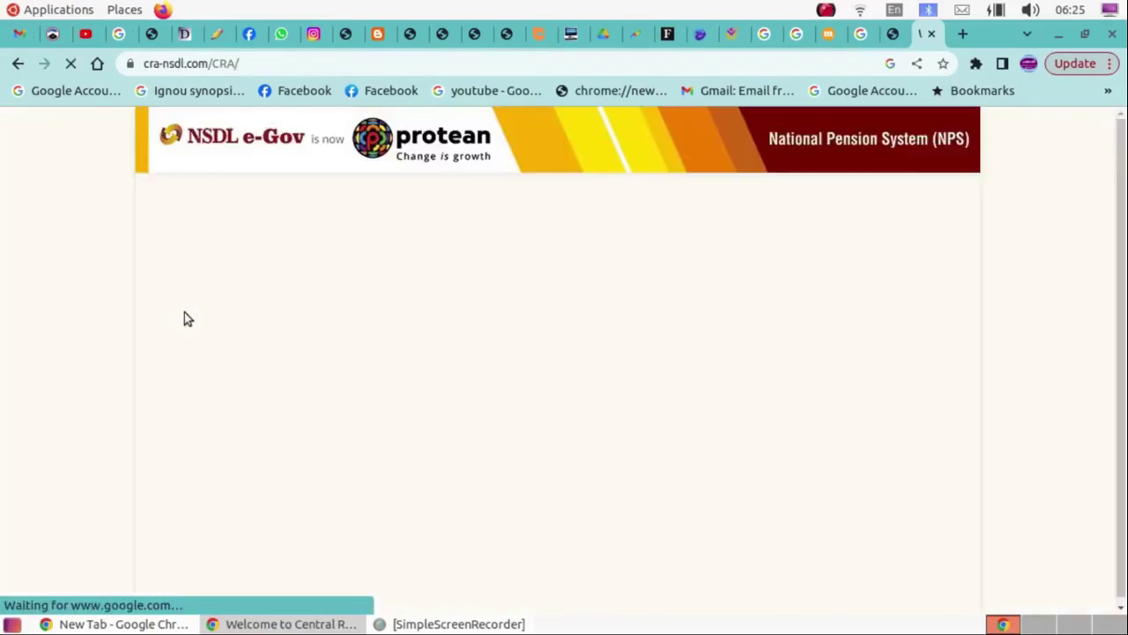
Log in as subscriber with captcha answer 60 and the password acknowledgement ticked.
{"action": "scroll", "coordinate": [184, 315], "scroll_direction": "down", "scroll_amount": 8}
{"action": "scroll", "coordinate": [689, 367], "scroll_direction": "up", "scroll_amount": 4}
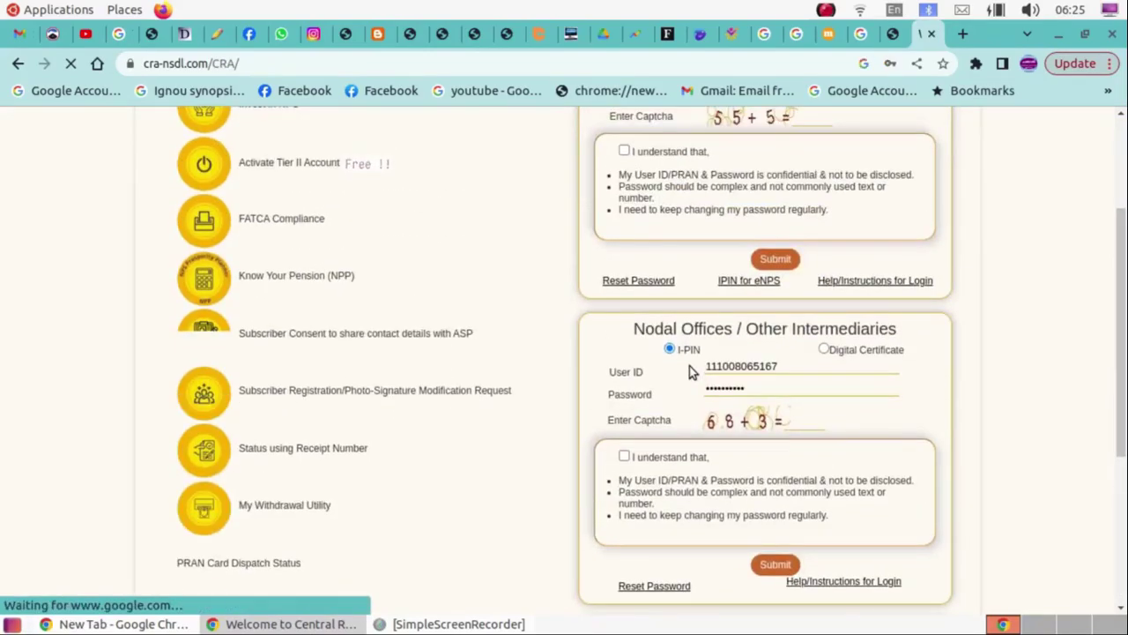
{"action": "scroll", "coordinate": [689, 366], "scroll_direction": "down", "scroll_amount": 2}
{"action": "scroll", "coordinate": [689, 365], "scroll_direction": "up", "scroll_amount": 4}
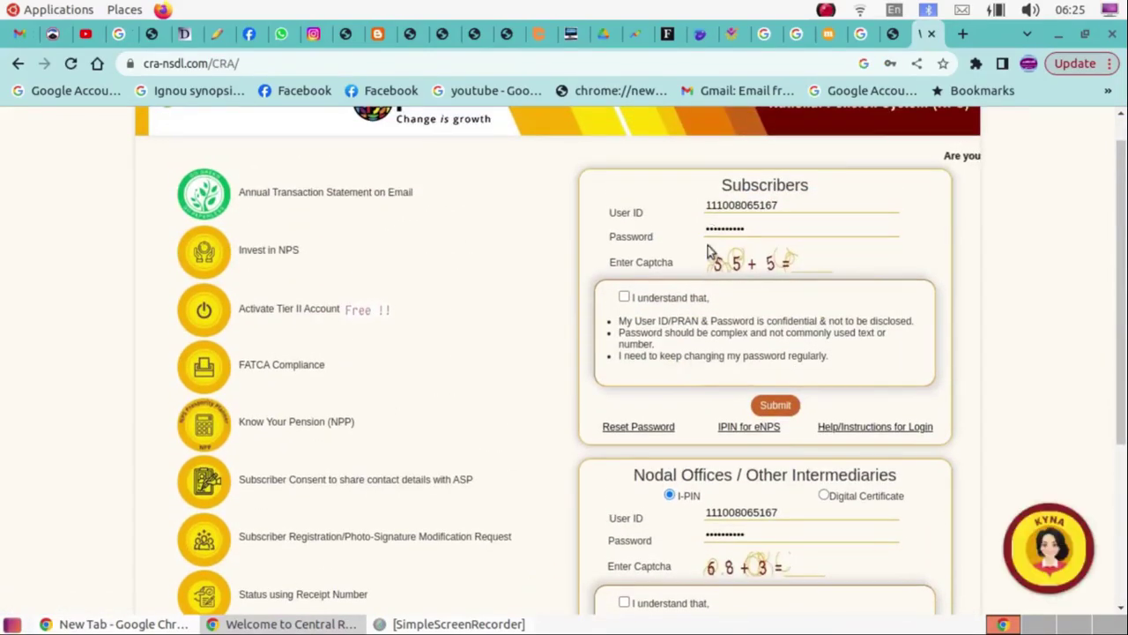
{"action": "left_click", "coordinate": [812, 261]}
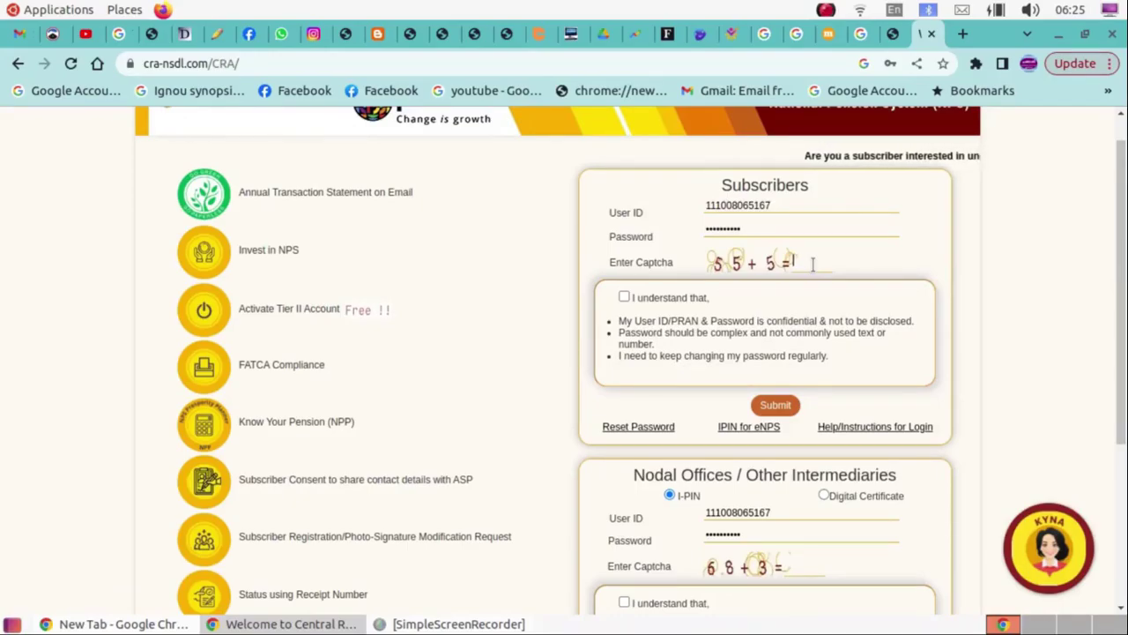
{"action": "type", "text": "60"}
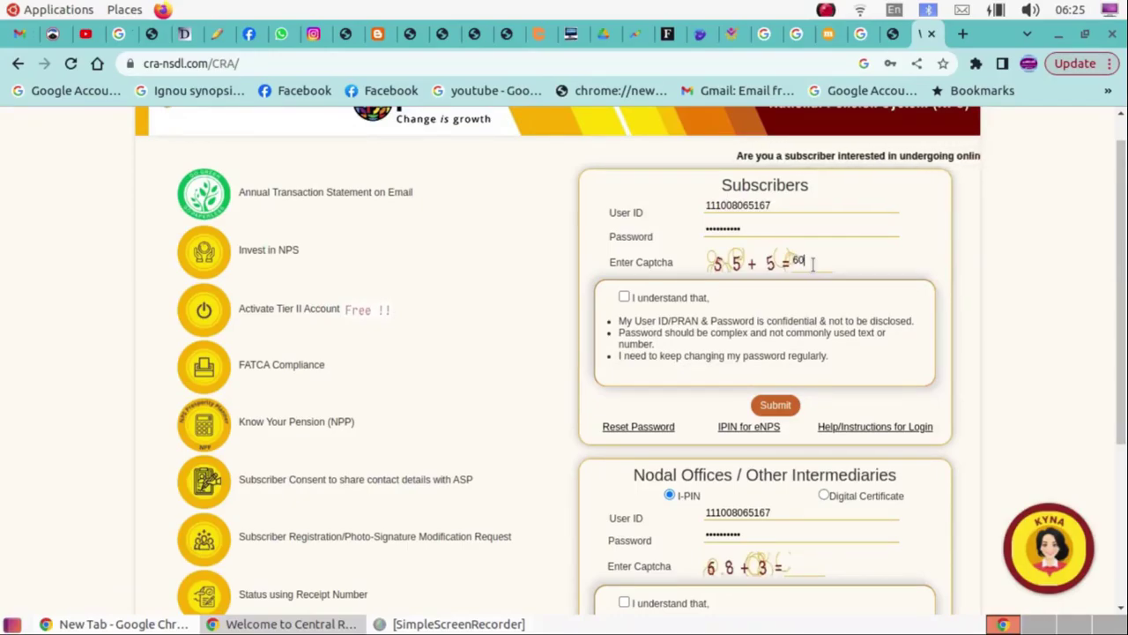
{"action": "left_click", "coordinate": [623, 298]}
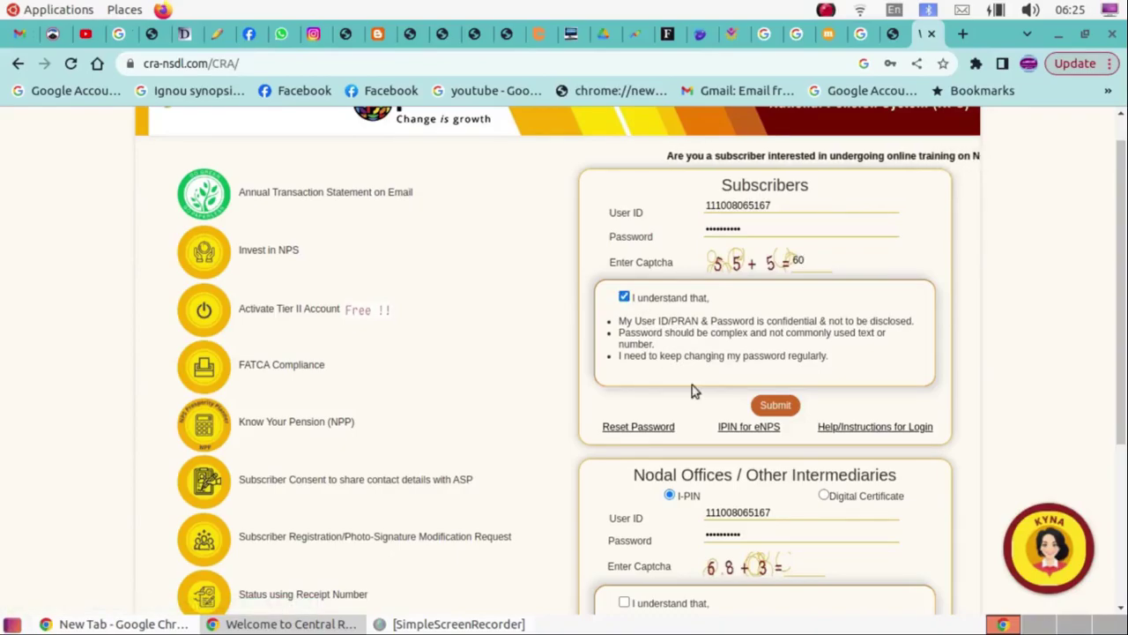
{"action": "left_click", "coordinate": [775, 404]}
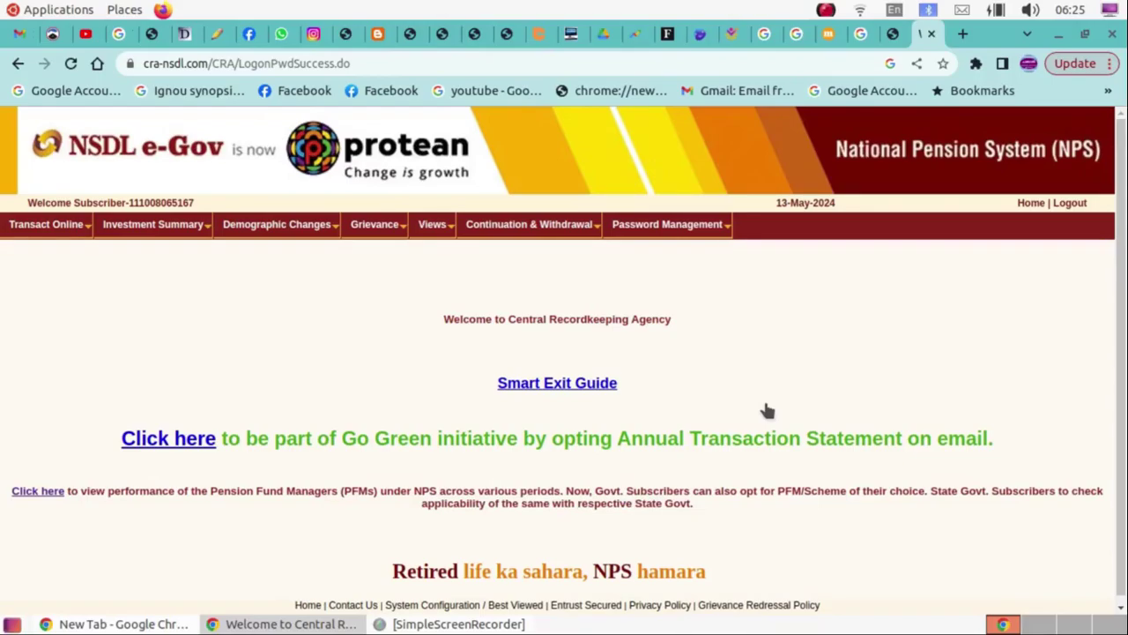
Browse the Continuation & Withdrawal menu to the Tier I Partial Withdrawal options.
{"action": "mouse_move", "coordinate": [547, 224]}
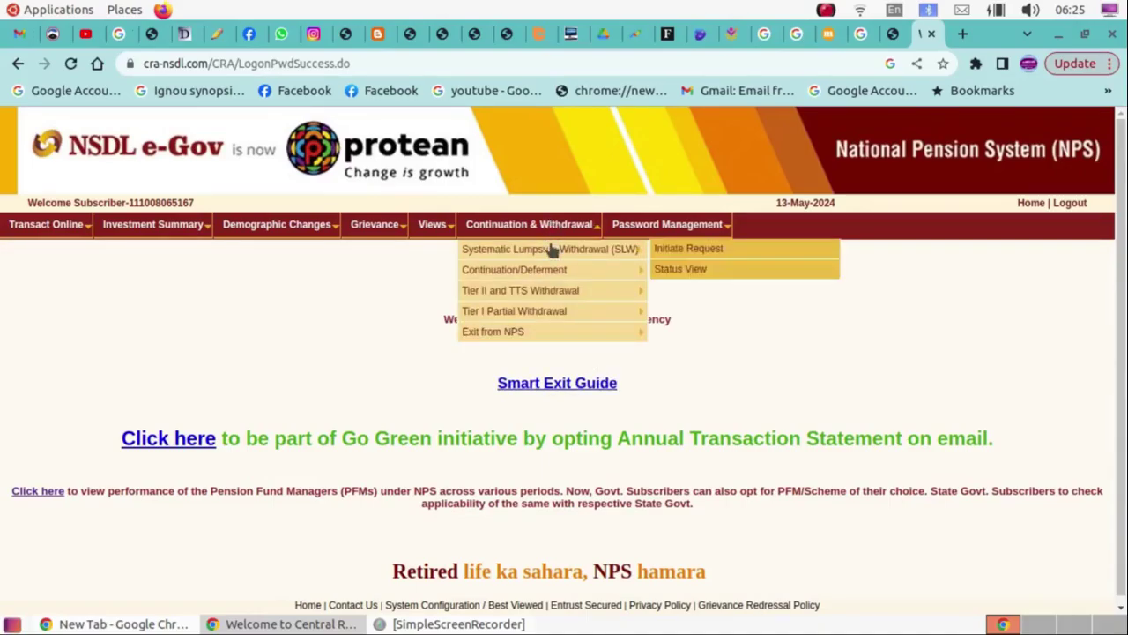
{"action": "mouse_move", "coordinate": [548, 308]}
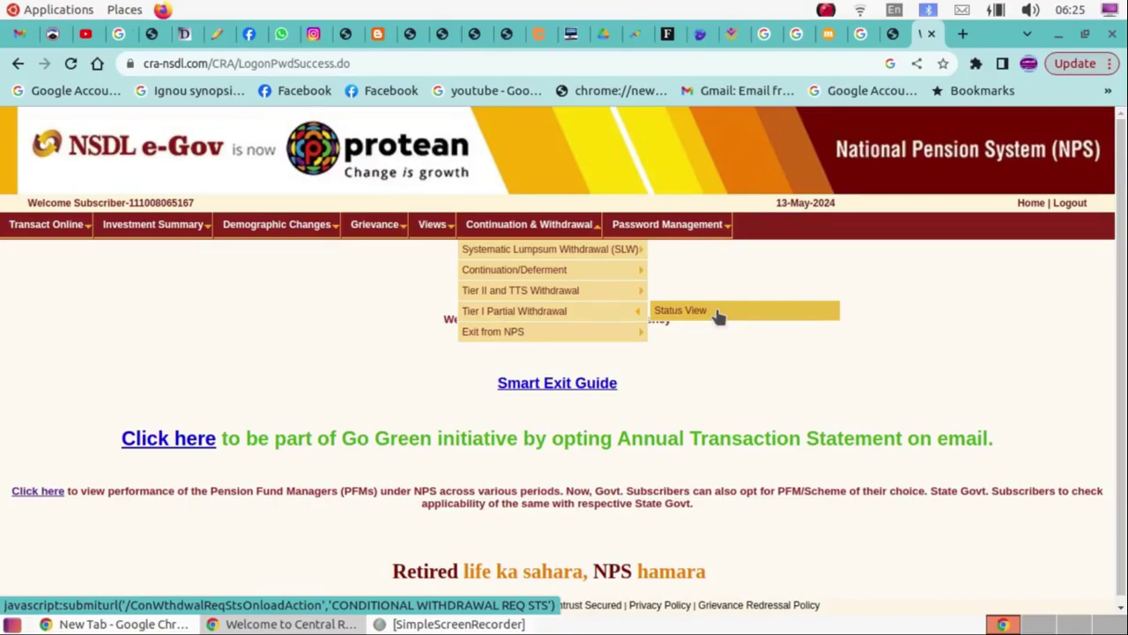
In the Knowledge Centre tab, scroll the subscriber services down to Other Services and I-PIN Generation.
{"action": "left_click", "coordinate": [885, 32]}
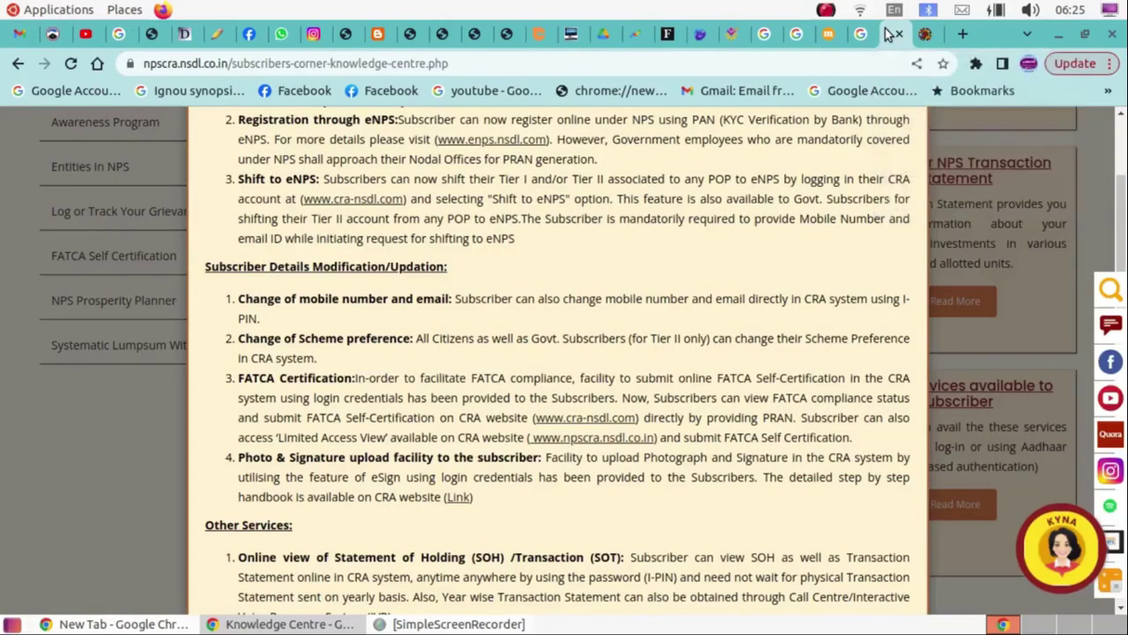
{"action": "scroll", "coordinate": [560, 351], "scroll_direction": "up", "scroll_amount": 3}
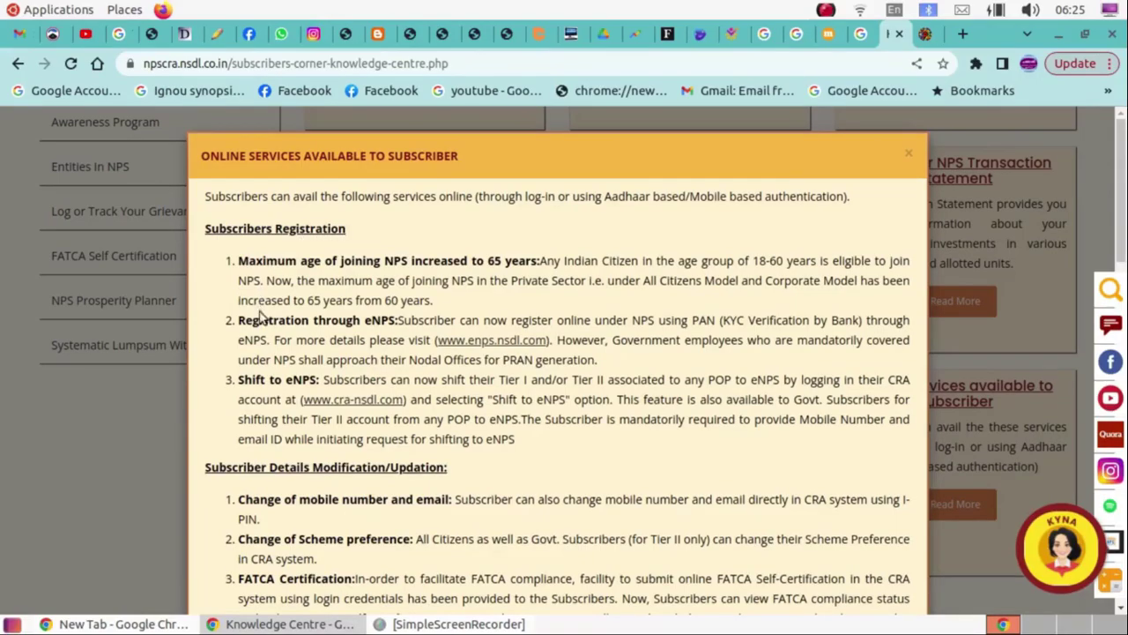
{"action": "scroll", "coordinate": [273, 362], "scroll_direction": "down", "scroll_amount": 2}
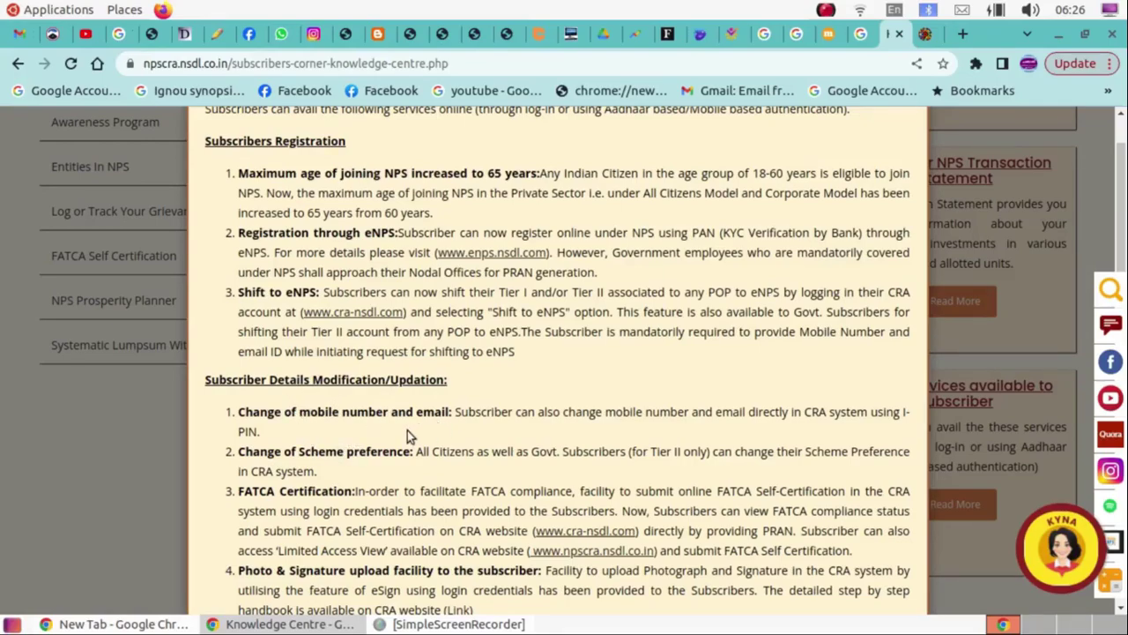
{"action": "scroll", "coordinate": [407, 430], "scroll_direction": "down", "scroll_amount": 2}
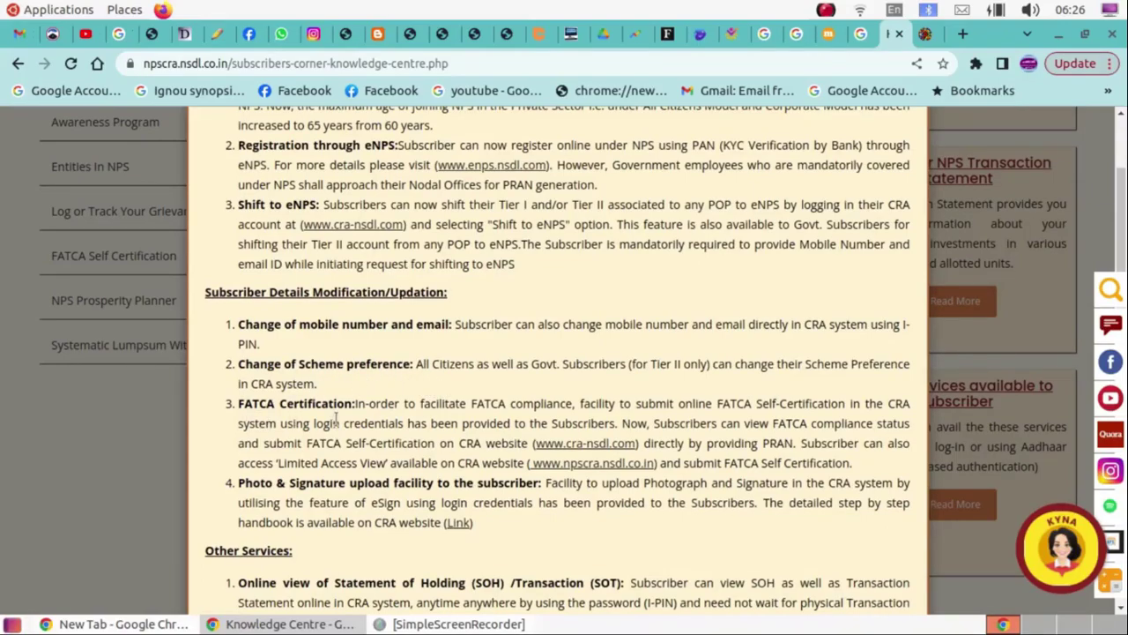
{"action": "scroll", "coordinate": [323, 412], "scroll_direction": "down", "scroll_amount": 1}
{"action": "scroll", "coordinate": [322, 413], "scroll_direction": "down", "scroll_amount": 1}
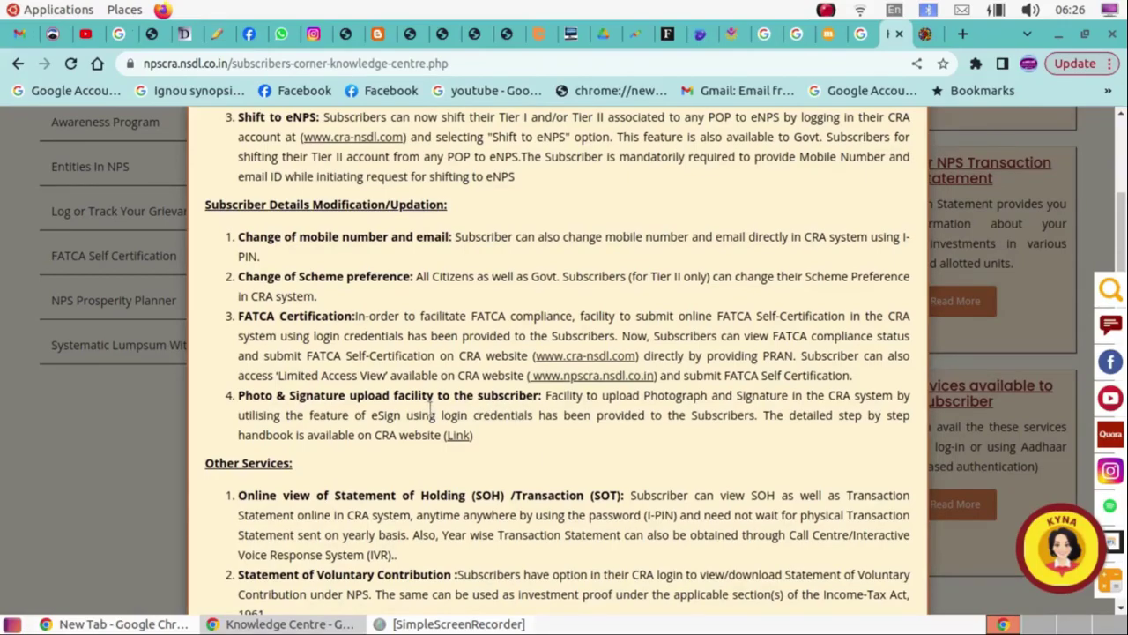
{"action": "scroll", "coordinate": [430, 409], "scroll_direction": "down", "scroll_amount": 3}
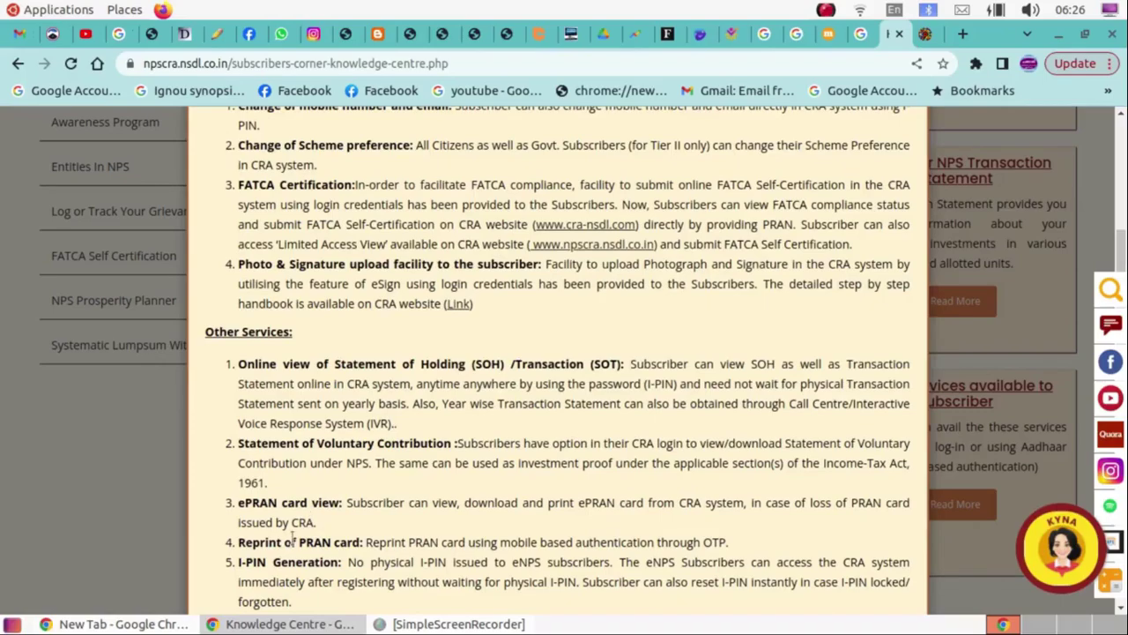
{"action": "scroll", "coordinate": [293, 537], "scroll_direction": "down", "scroll_amount": 1}
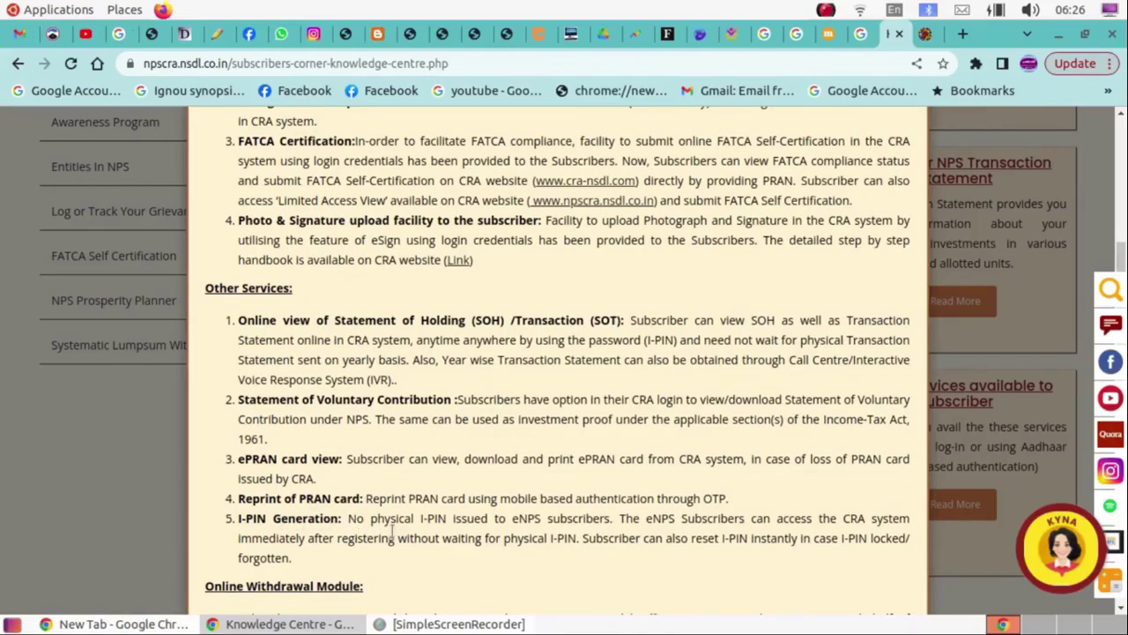
Scroll past the Online Withdrawal Module and Log Grievance sections, then back up the services pop-up.
{"action": "scroll", "coordinate": [393, 541], "scroll_direction": "down", "scroll_amount": 2}
{"action": "scroll", "coordinate": [393, 539], "scroll_direction": "down", "scroll_amount": 2}
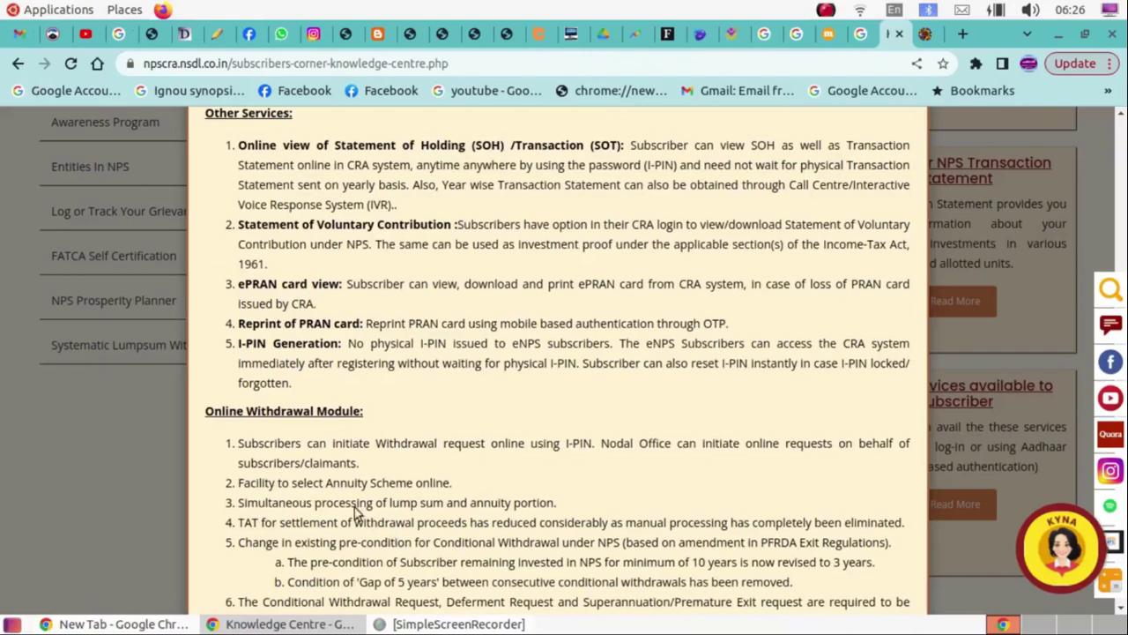
{"action": "scroll", "coordinate": [304, 426], "scroll_direction": "down", "scroll_amount": 1}
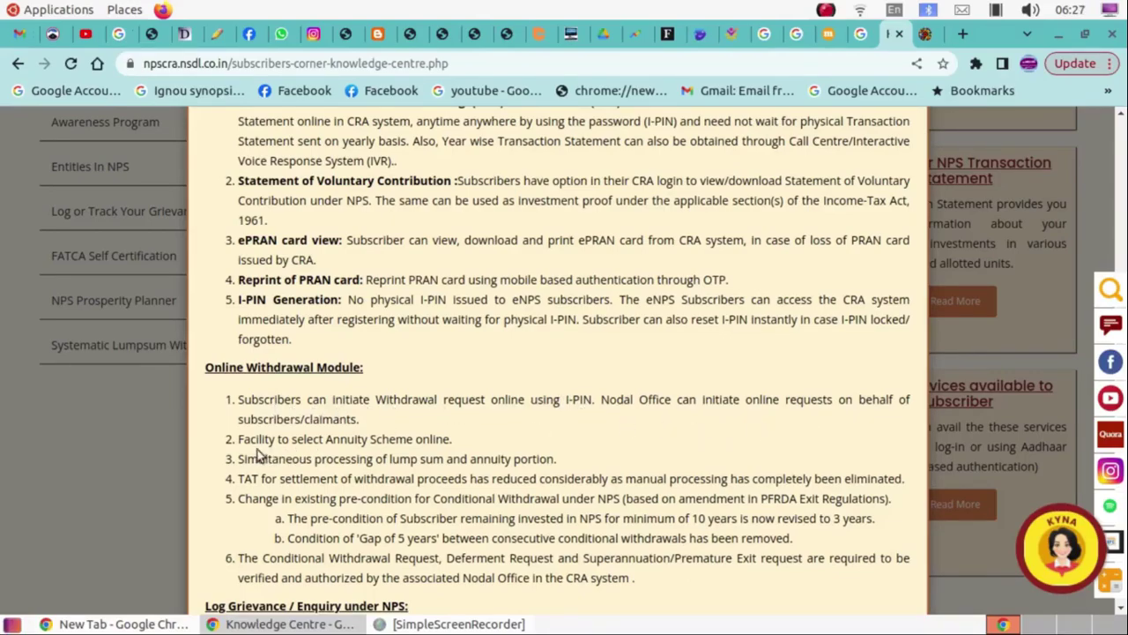
{"action": "scroll", "coordinate": [255, 455], "scroll_direction": "down", "scroll_amount": 1}
{"action": "scroll", "coordinate": [250, 452], "scroll_direction": "down", "scroll_amount": 2}
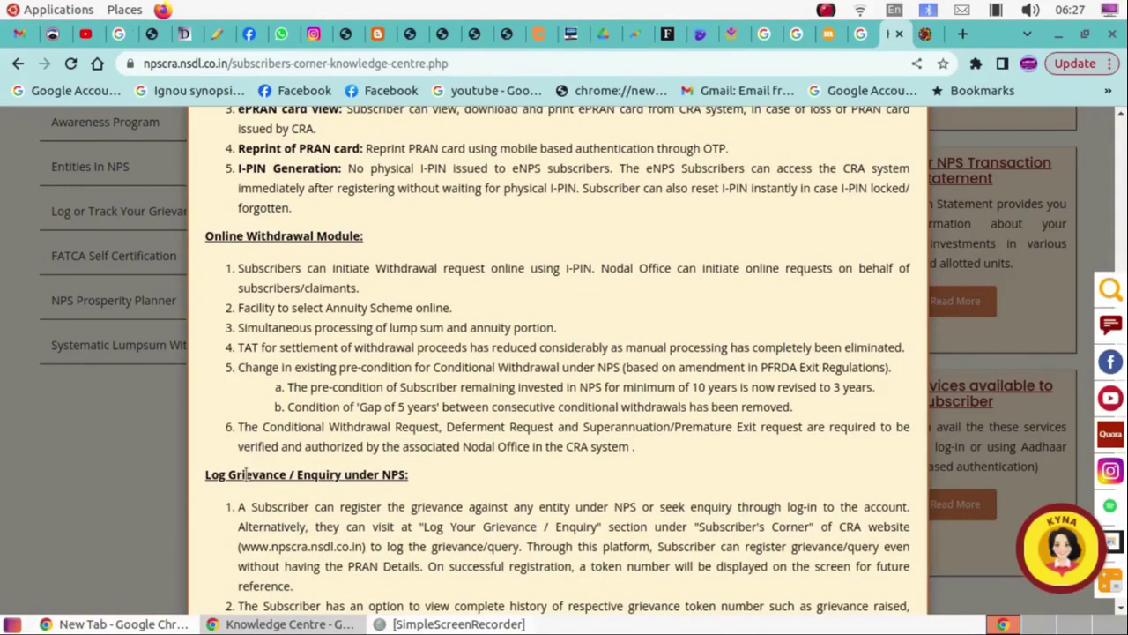
{"action": "scroll", "coordinate": [360, 525], "scroll_direction": "down", "scroll_amount": 1}
{"action": "scroll", "coordinate": [357, 524], "scroll_direction": "down", "scroll_amount": 2}
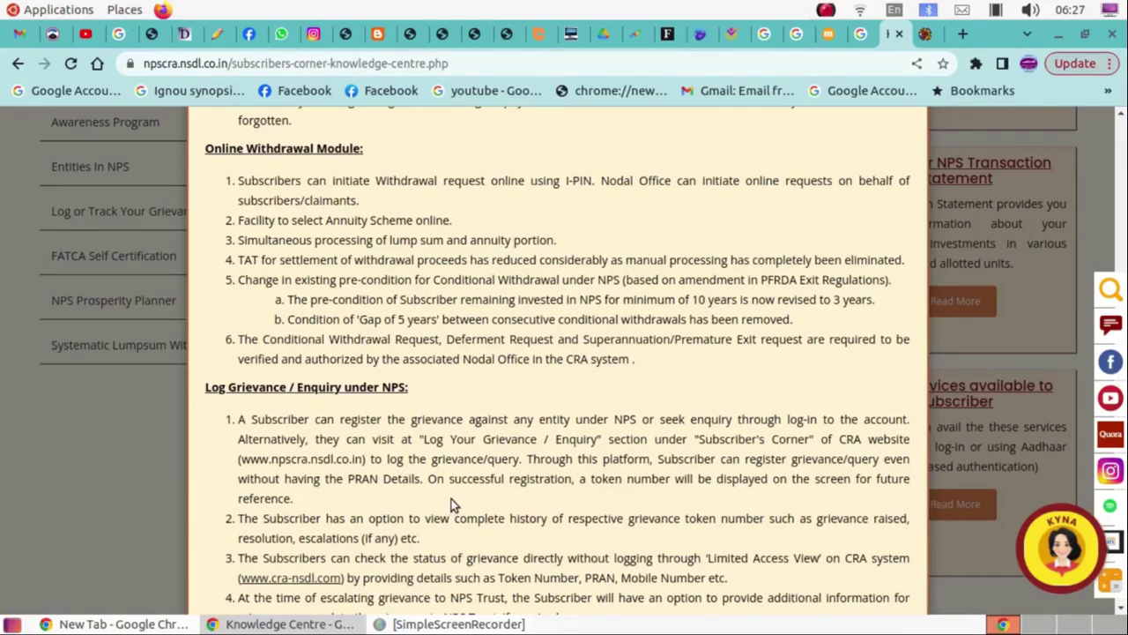
{"action": "scroll", "coordinate": [451, 499], "scroll_direction": "down", "scroll_amount": 3}
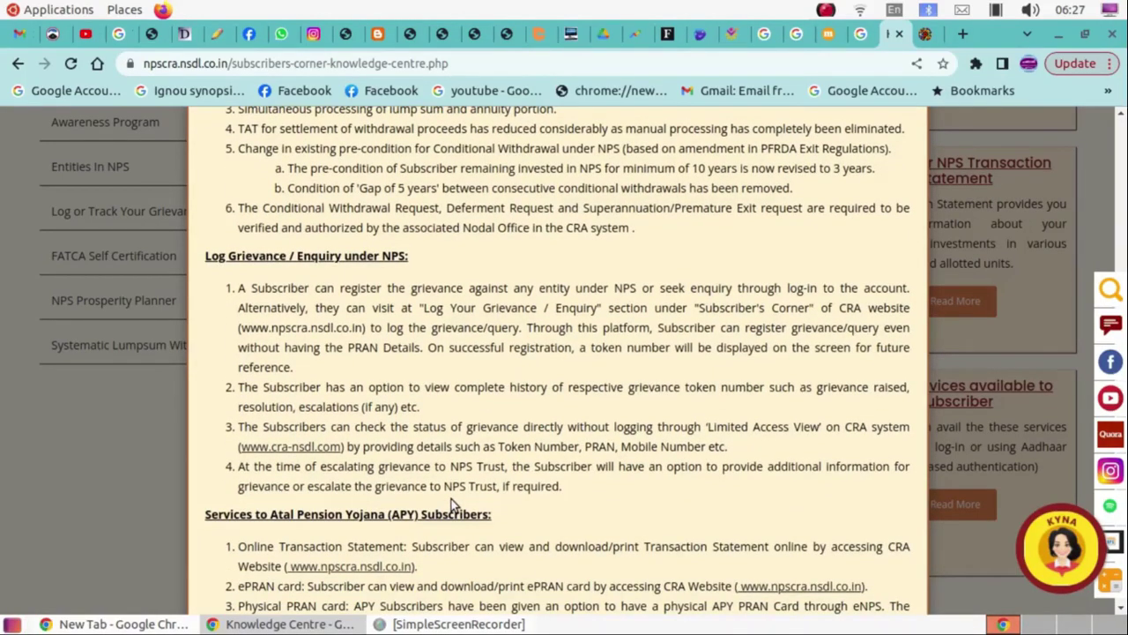
{"action": "scroll", "coordinate": [455, 507], "scroll_direction": "up", "scroll_amount": 13}
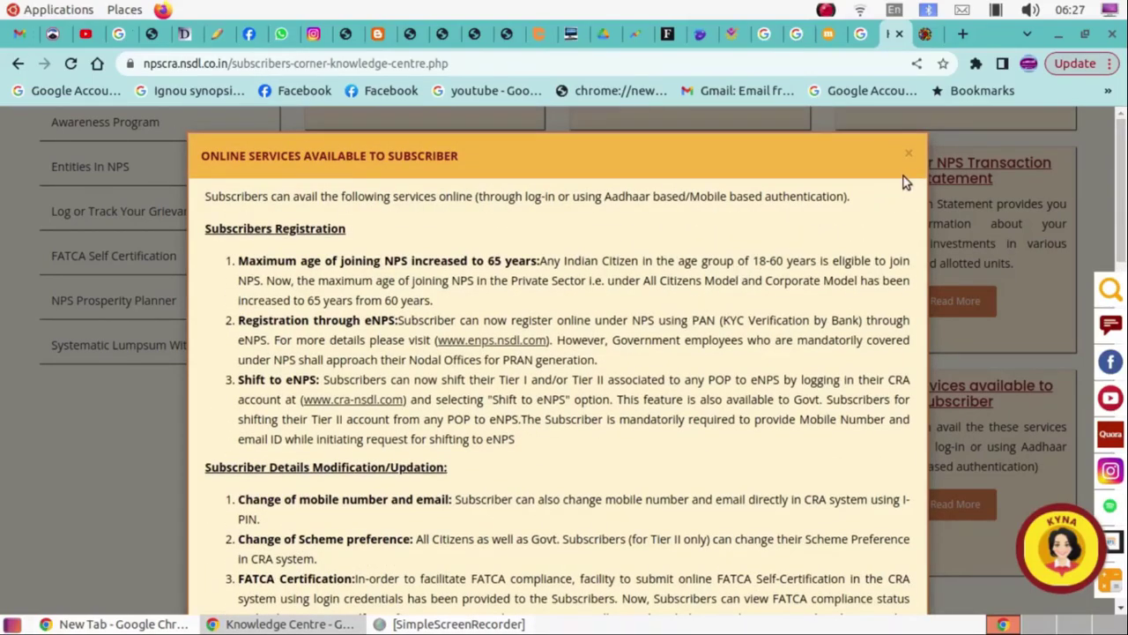
Back on the CRA account page, look through the Demographic Changes, Grievance, Views and Continuation & Withdrawal menus.
{"action": "left_click", "coordinate": [927, 39]}
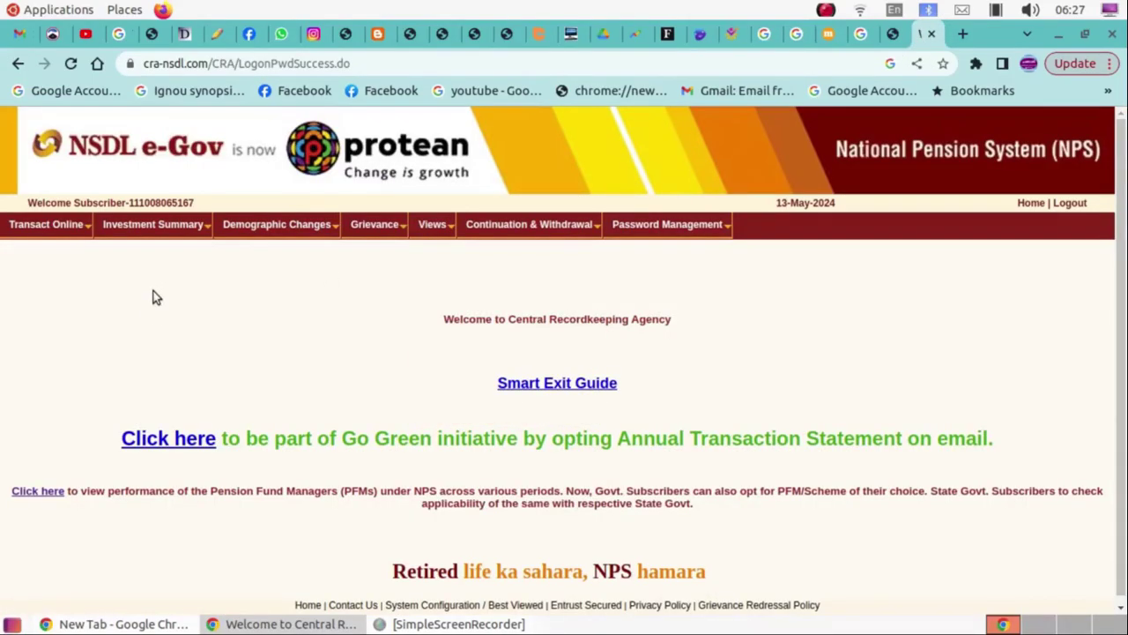
{"action": "mouse_move", "coordinate": [259, 227]}
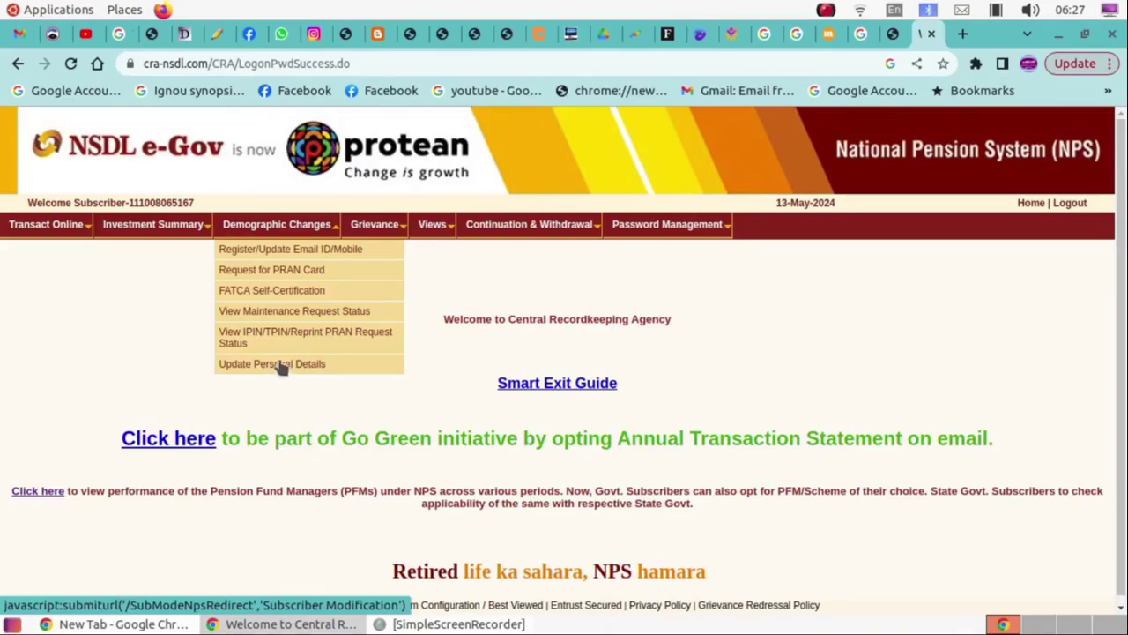
{"action": "mouse_move", "coordinate": [368, 228]}
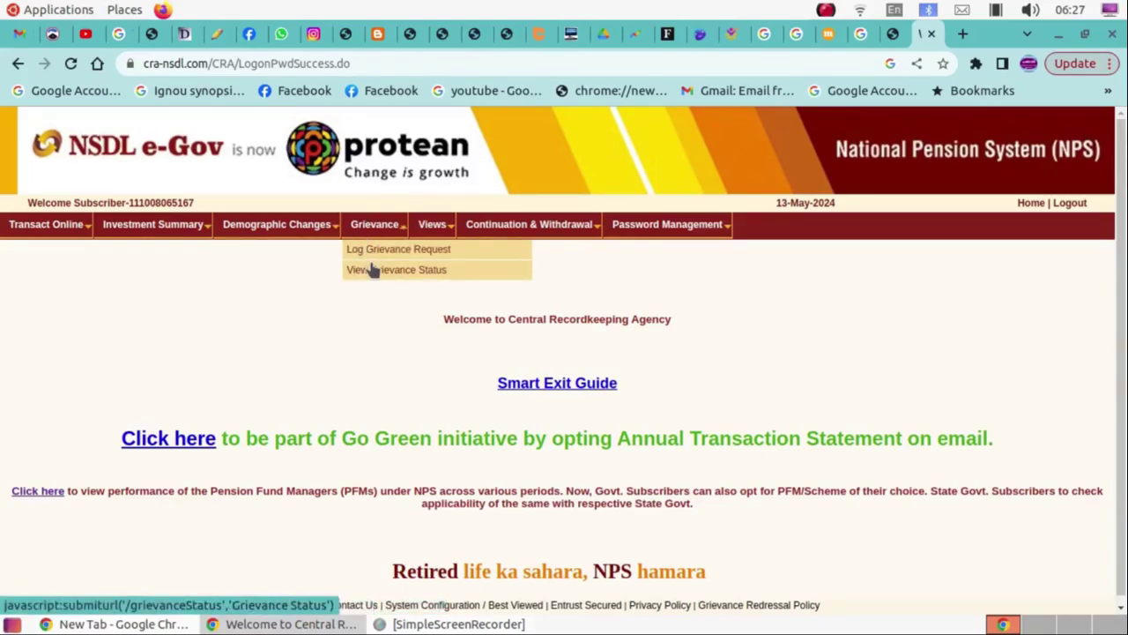
{"action": "mouse_move", "coordinate": [420, 226]}
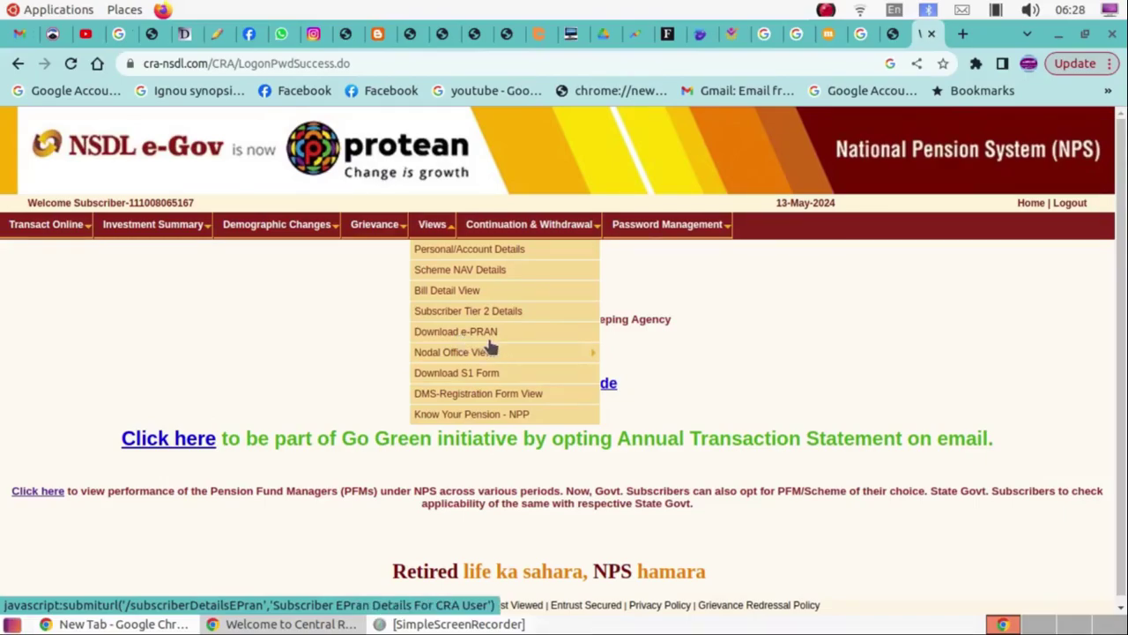
{"action": "mouse_move", "coordinate": [502, 348]}
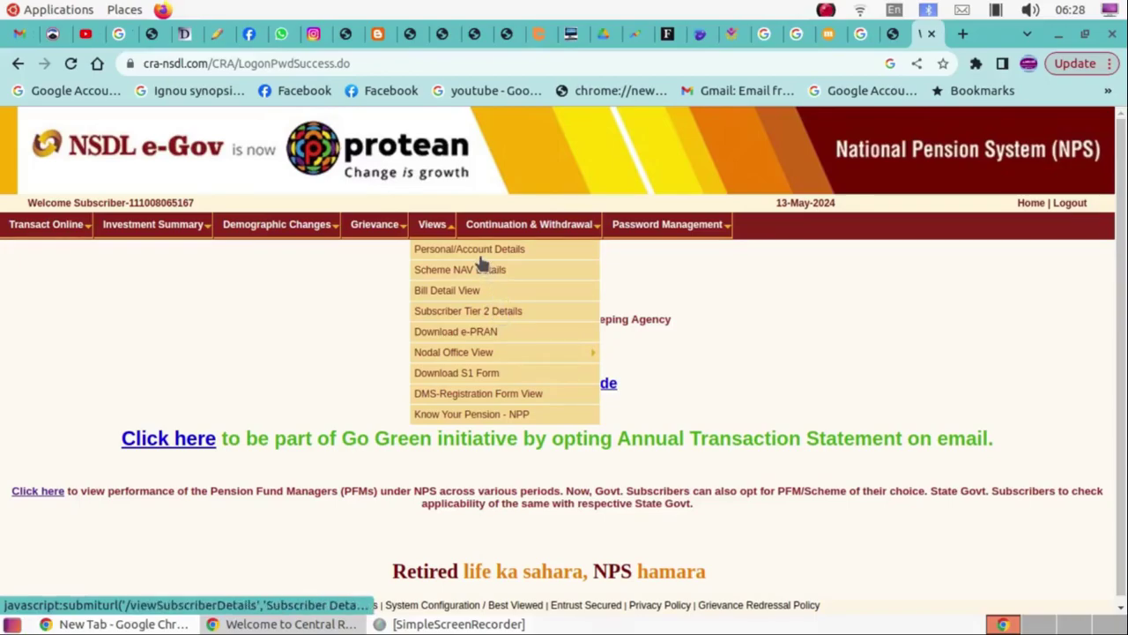
{"action": "mouse_move", "coordinate": [278, 227]}
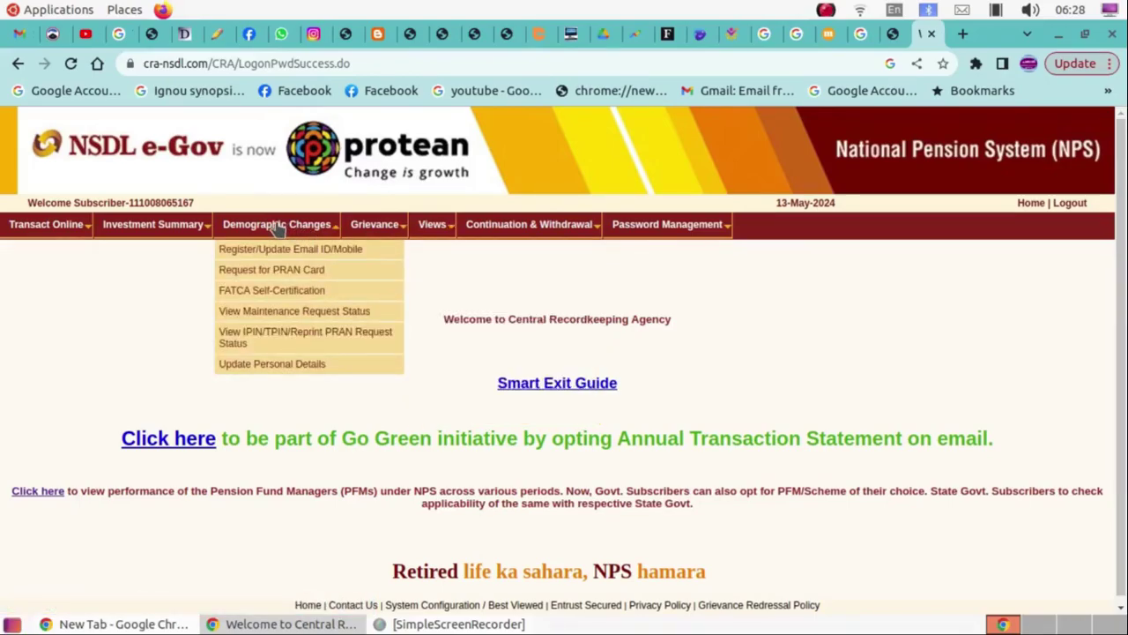
{"action": "mouse_move", "coordinate": [529, 223]}
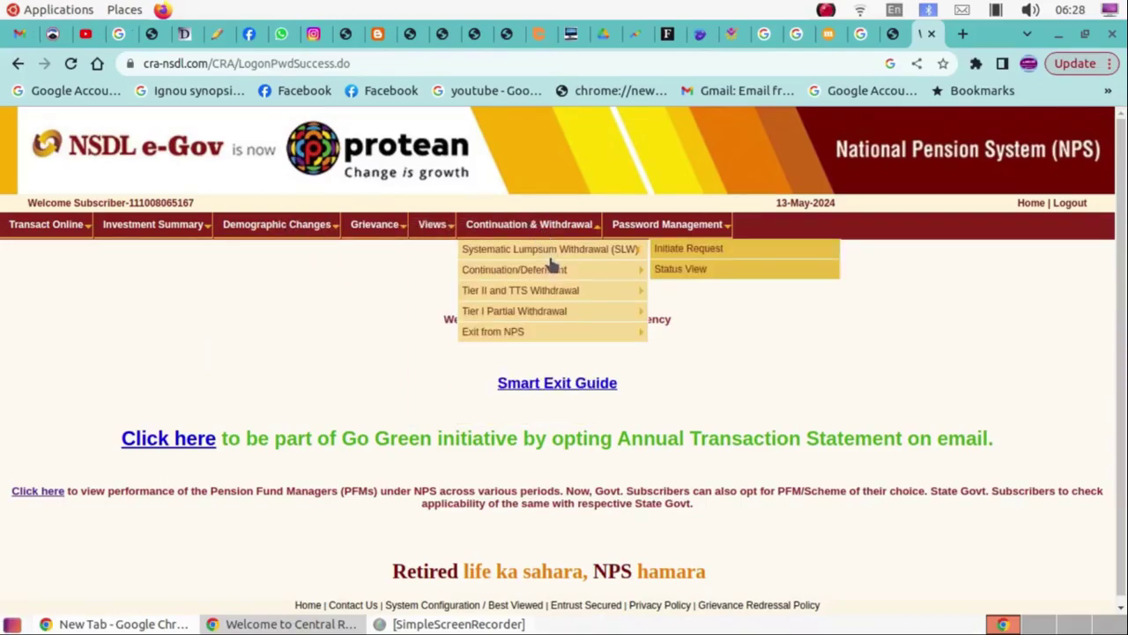
{"action": "mouse_move", "coordinate": [562, 299]}
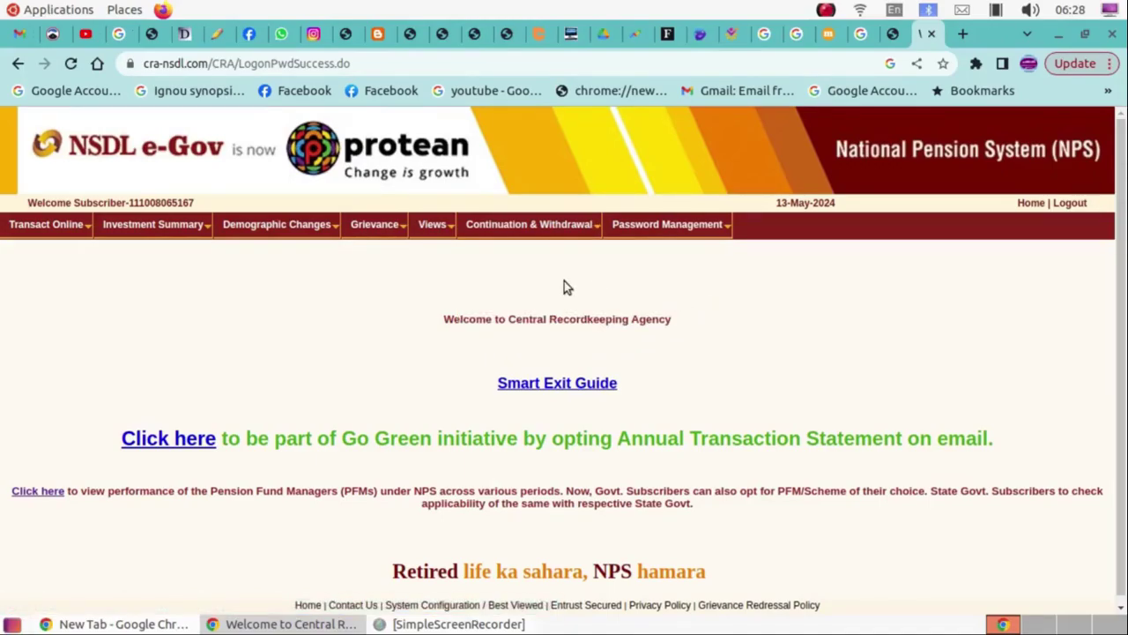
Read the Livemint NPS partial withdrawal article down to its PFRDA summary paragraph.
{"action": "left_click", "coordinate": [829, 34]}
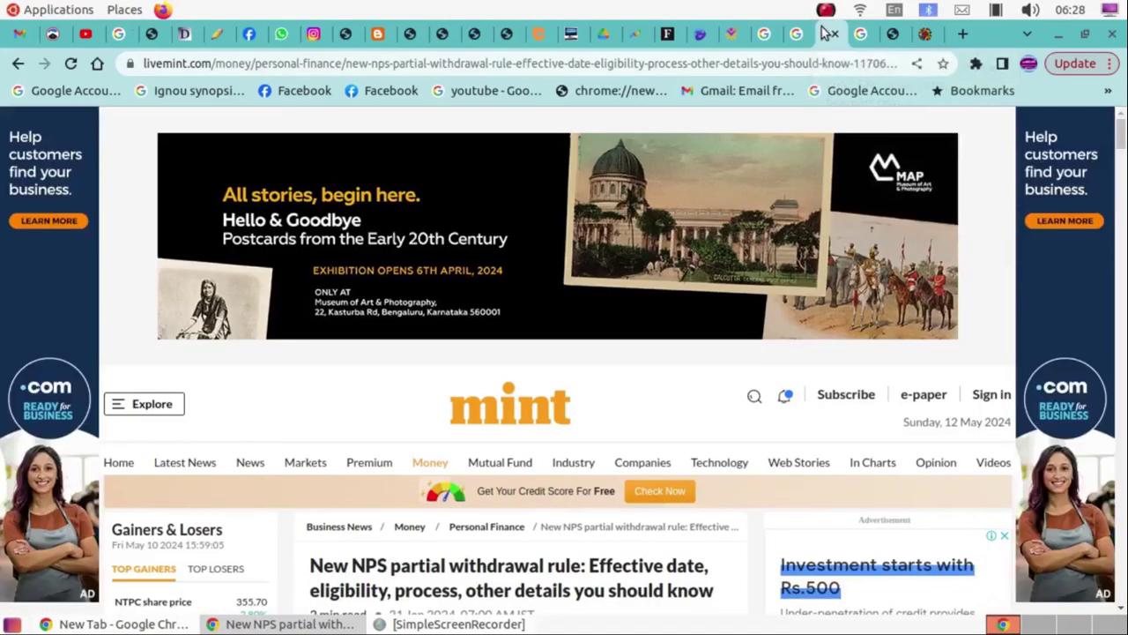
{"action": "scroll", "coordinate": [486, 411], "scroll_direction": "down", "scroll_amount": 2}
{"action": "scroll", "coordinate": [486, 410], "scroll_direction": "down", "scroll_amount": 2}
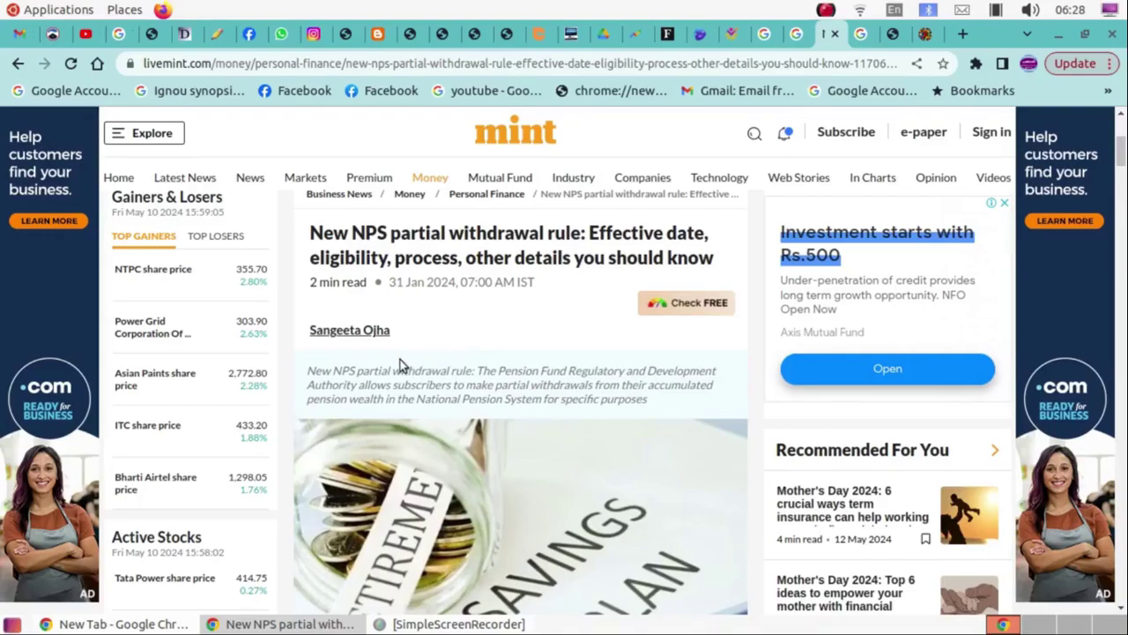
{"action": "scroll", "coordinate": [404, 340], "scroll_direction": "down", "scroll_amount": 1}
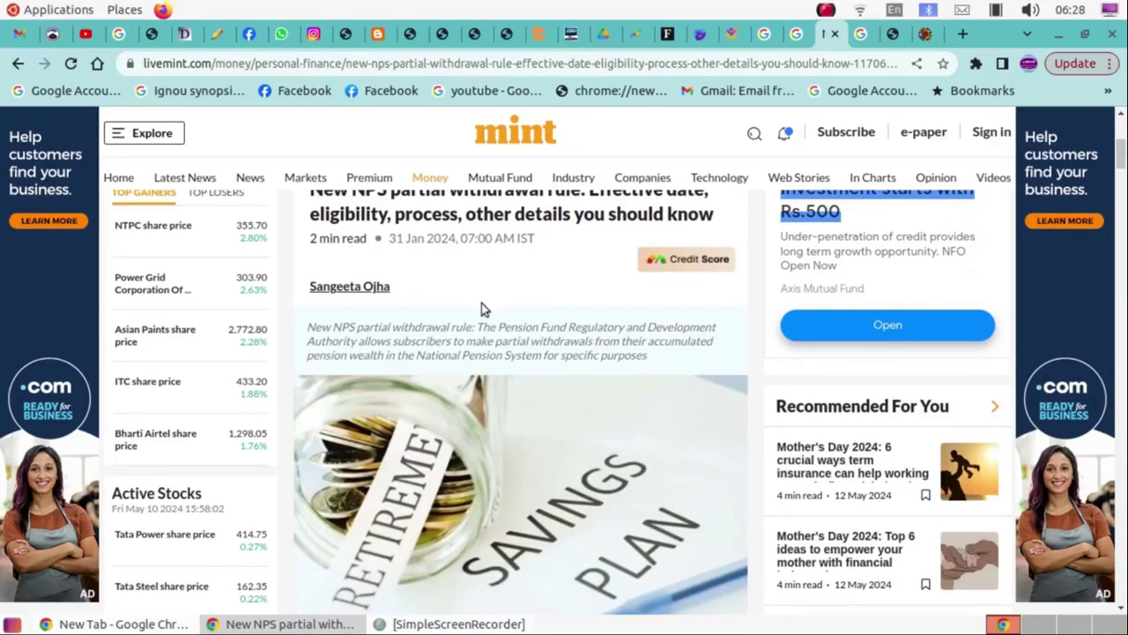
{"action": "scroll", "coordinate": [481, 307], "scroll_direction": "down", "scroll_amount": 5}
{"action": "scroll", "coordinate": [489, 340], "scroll_direction": "down", "scroll_amount": 2}
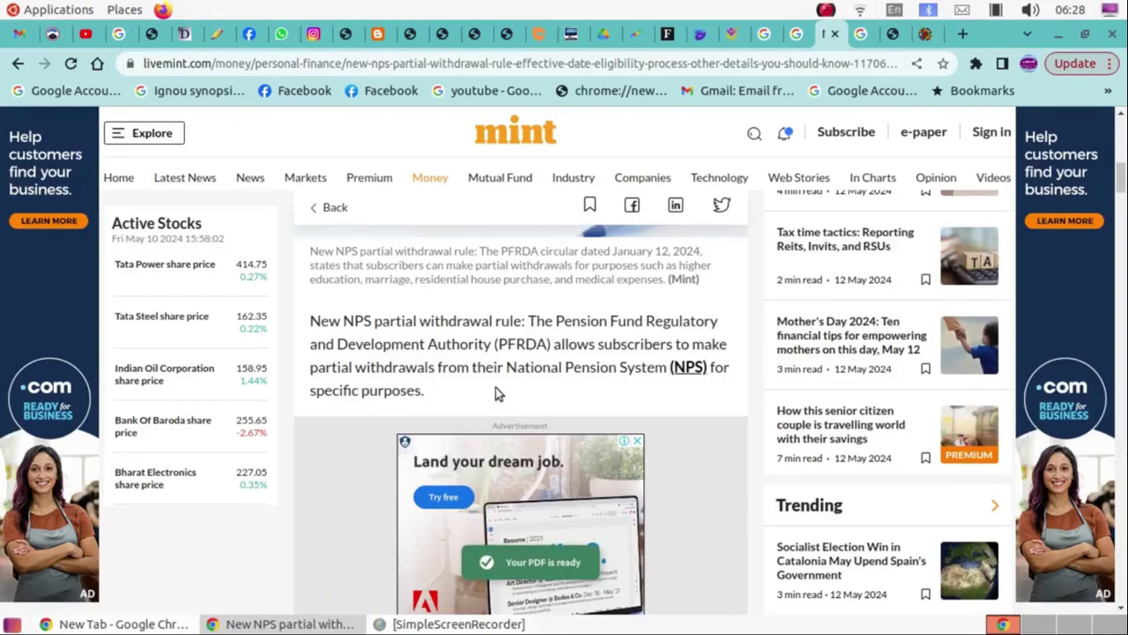
{"action": "scroll", "coordinate": [496, 390], "scroll_direction": "down", "scroll_amount": 5}
{"action": "scroll", "coordinate": [441, 431], "scroll_direction": "down", "scroll_amount": 4}
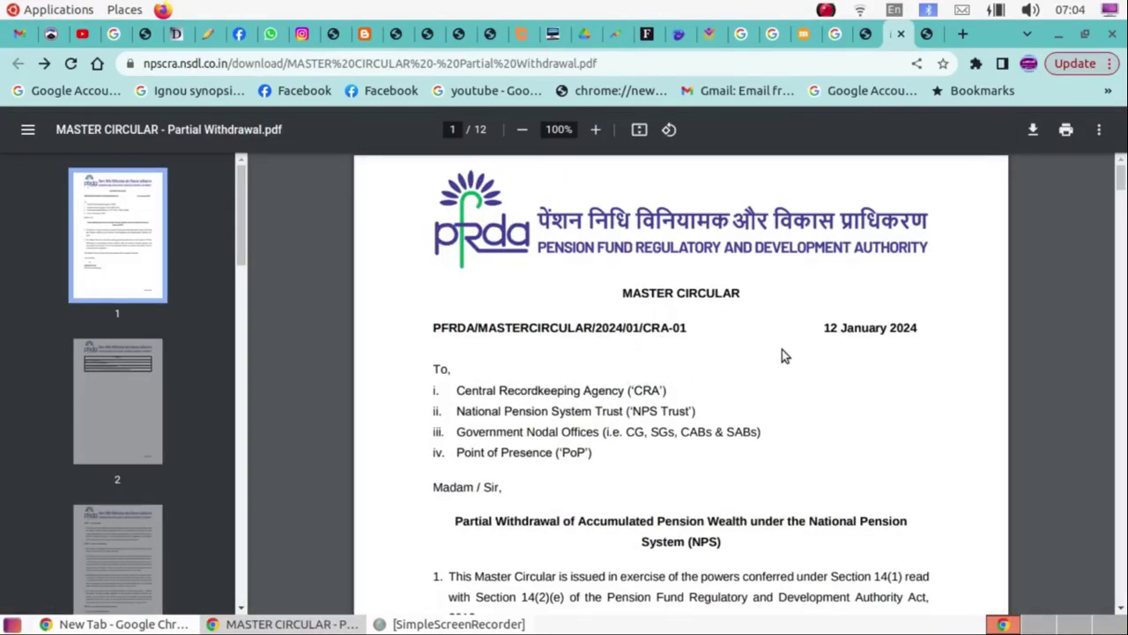
Scroll the Partial Withdrawal Master Circular to page 4, section 7 on eligibility criteria.
{"action": "scroll", "coordinate": [781, 354], "scroll_direction": "down", "scroll_amount": 3}
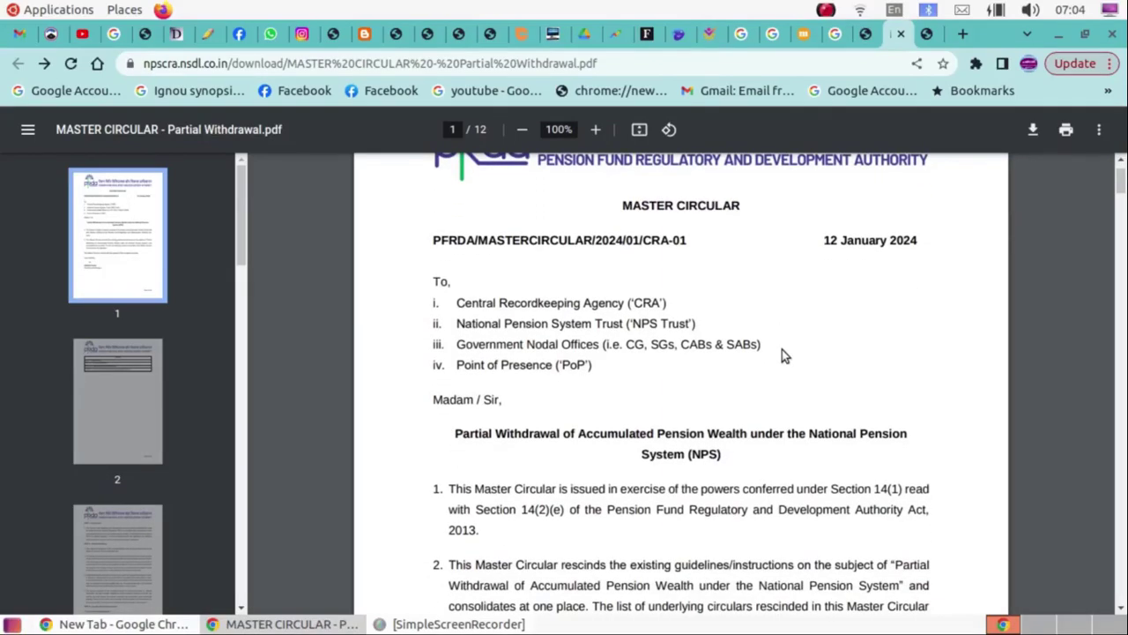
{"action": "scroll", "coordinate": [781, 354], "scroll_direction": "down", "scroll_amount": 3}
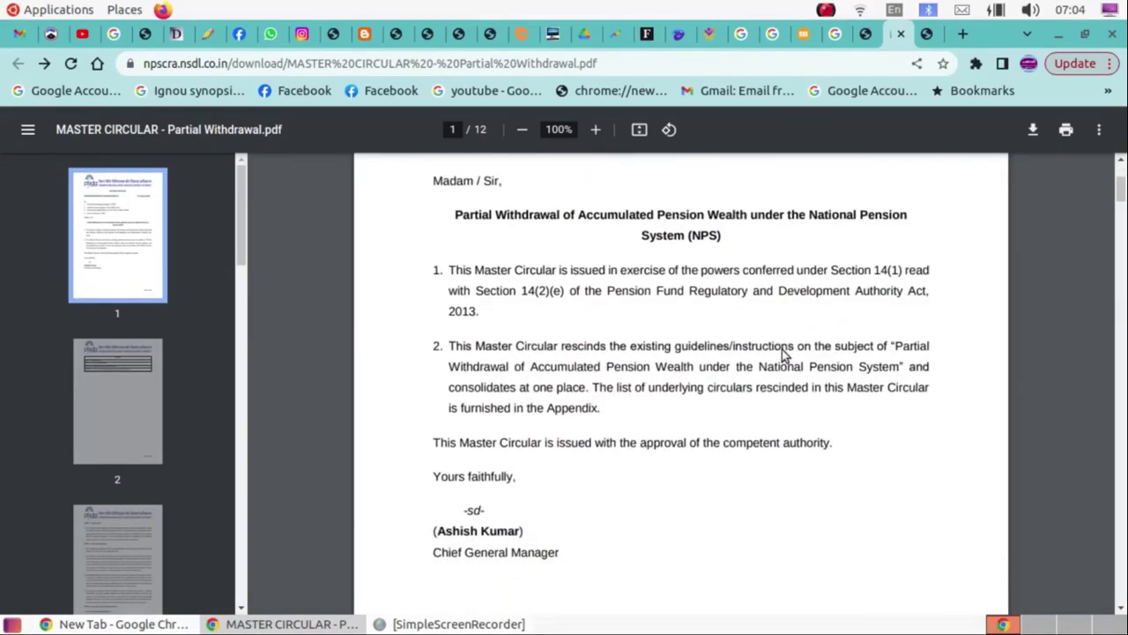
{"action": "scroll", "coordinate": [782, 349], "scroll_direction": "down", "scroll_amount": 5}
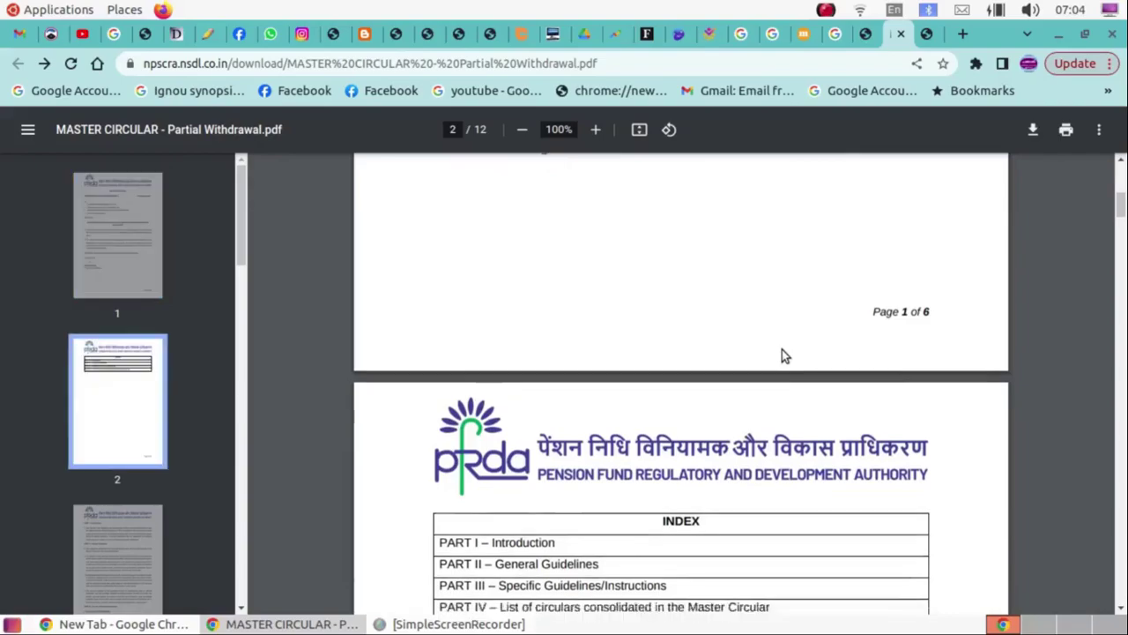
{"action": "scroll", "coordinate": [782, 353], "scroll_direction": "down", "scroll_amount": 8}
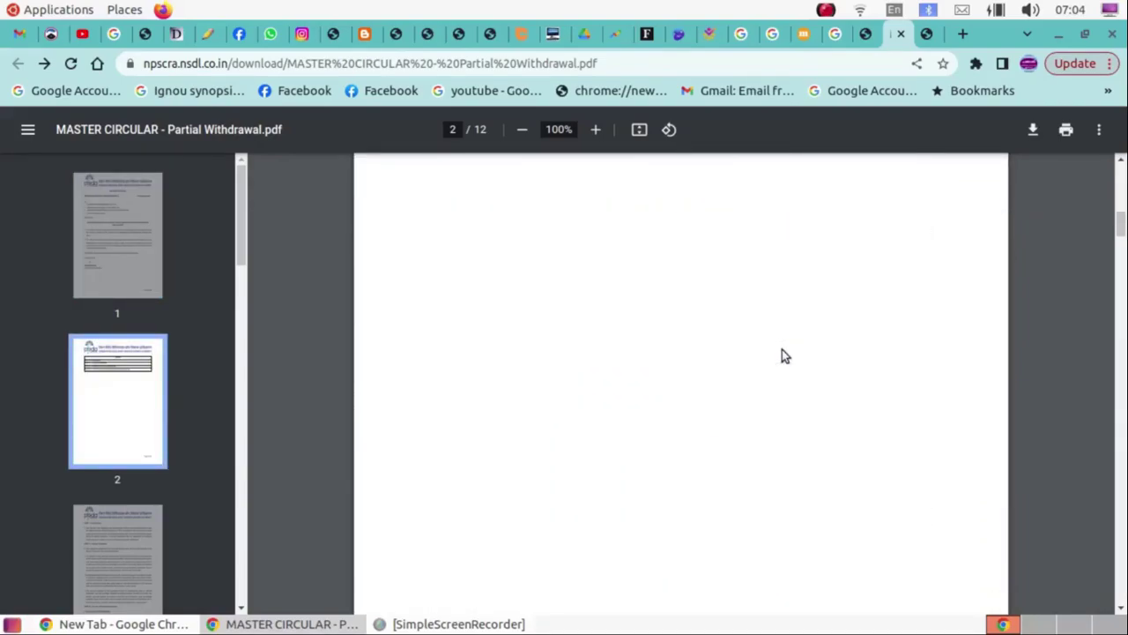
{"action": "scroll", "coordinate": [781, 349], "scroll_direction": "down", "scroll_amount": 5}
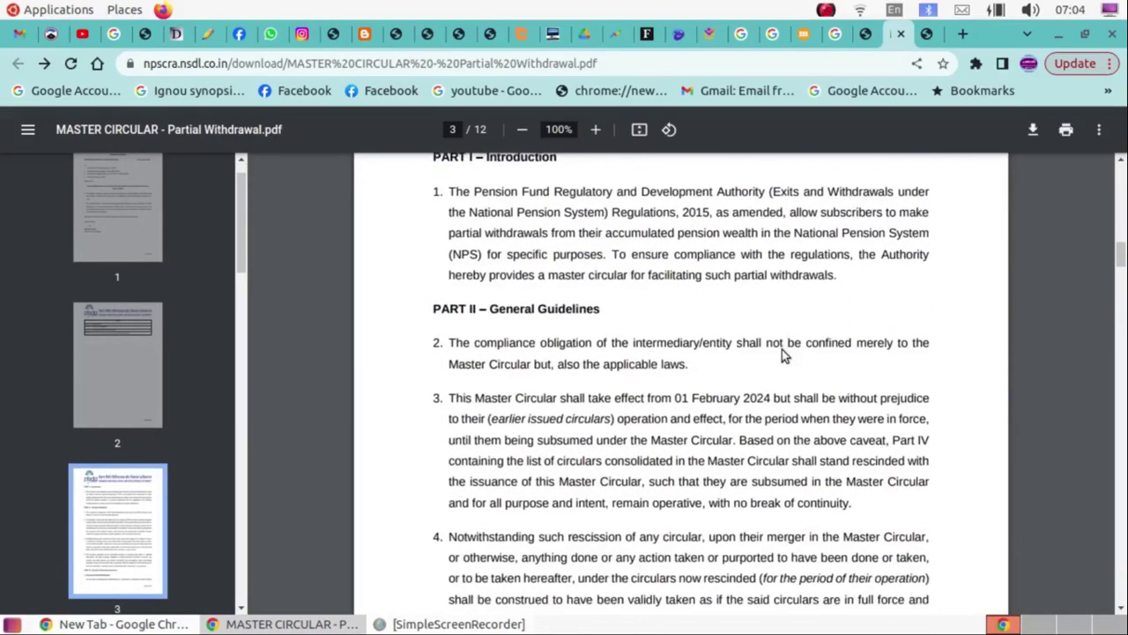
{"action": "scroll", "coordinate": [785, 354], "scroll_direction": "up", "scroll_amount": 1}
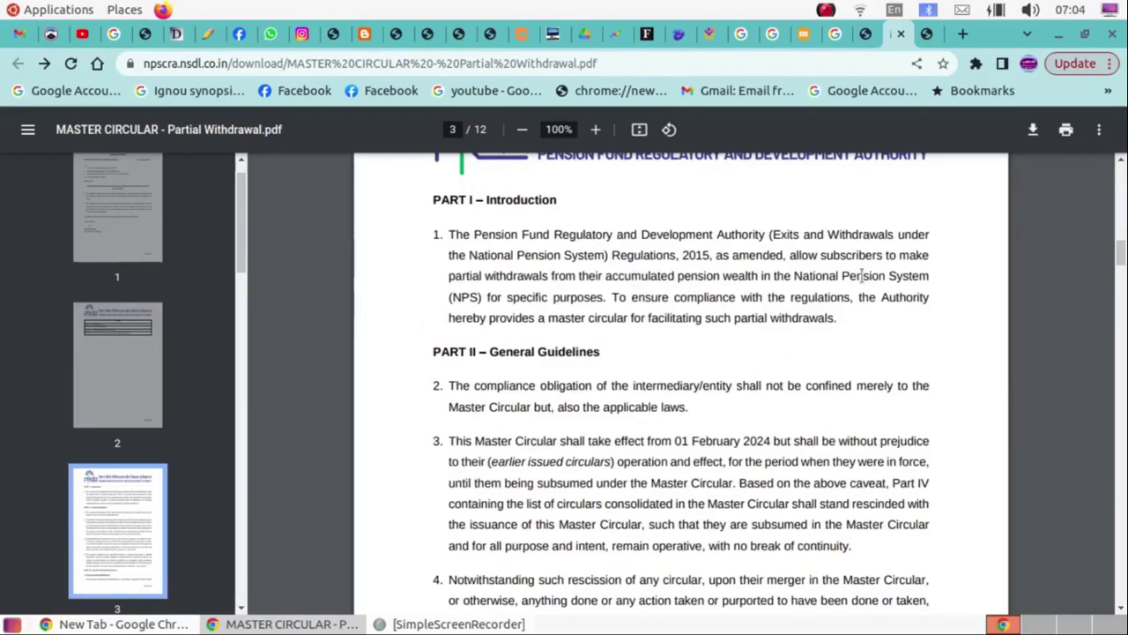
{"action": "scroll", "coordinate": [866, 250], "scroll_direction": "down", "scroll_amount": 4}
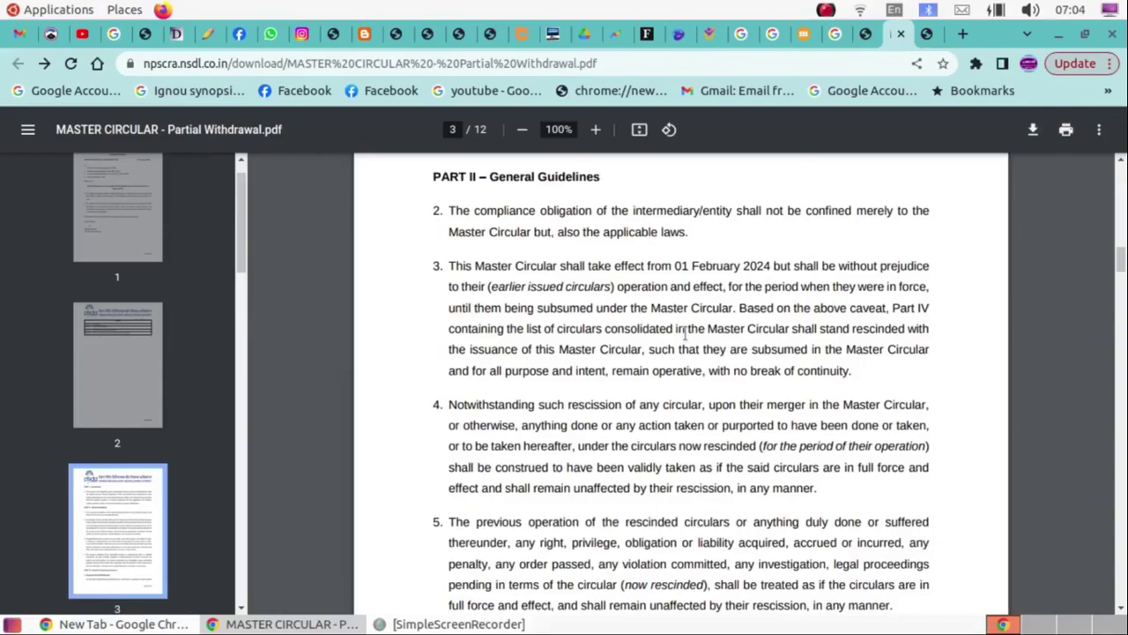
{"action": "scroll", "coordinate": [684, 333], "scroll_direction": "down", "scroll_amount": 4}
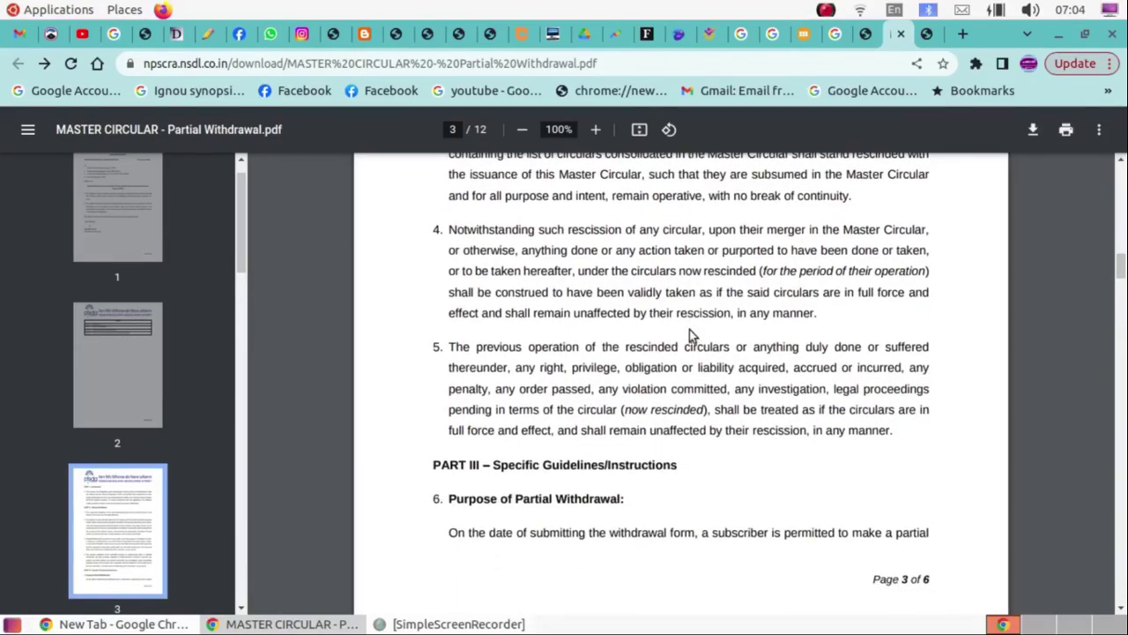
{"action": "scroll", "coordinate": [691, 335], "scroll_direction": "down", "scroll_amount": 3}
{"action": "scroll", "coordinate": [585, 396], "scroll_direction": "down", "scroll_amount": 2}
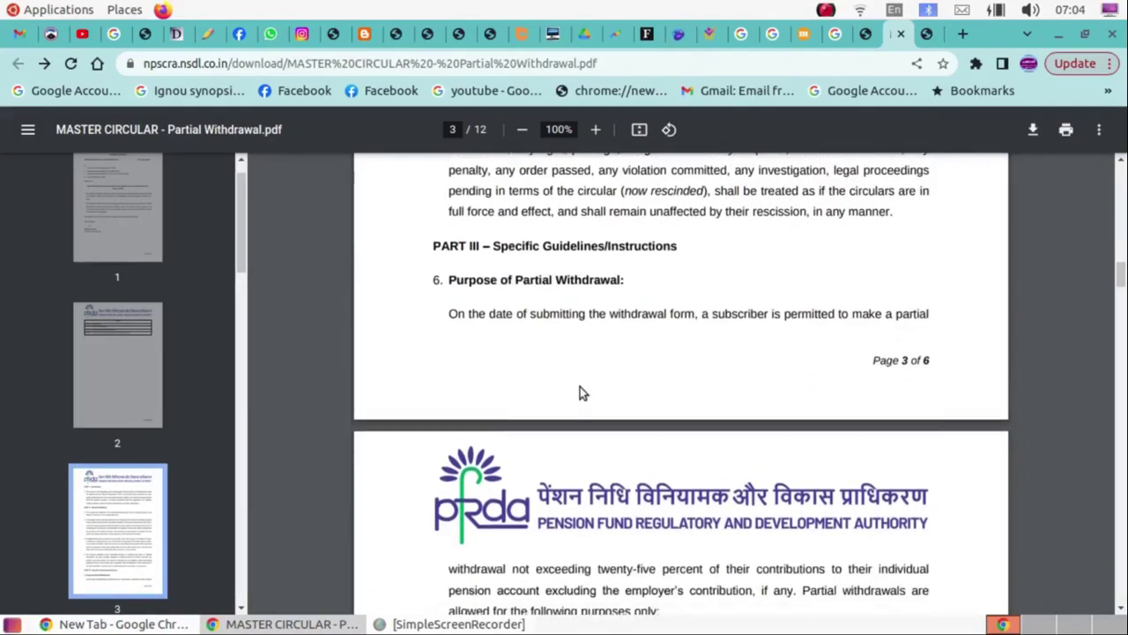
{"action": "scroll", "coordinate": [752, 340], "scroll_direction": "down", "scroll_amount": 5}
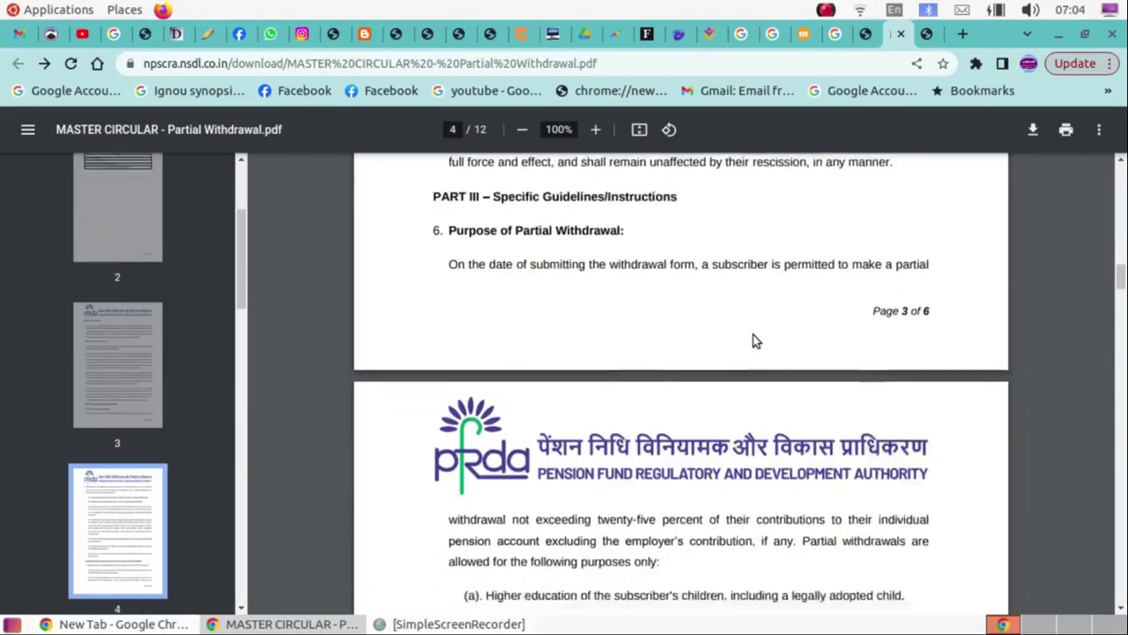
{"action": "scroll", "coordinate": [622, 371], "scroll_direction": "down", "scroll_amount": 3}
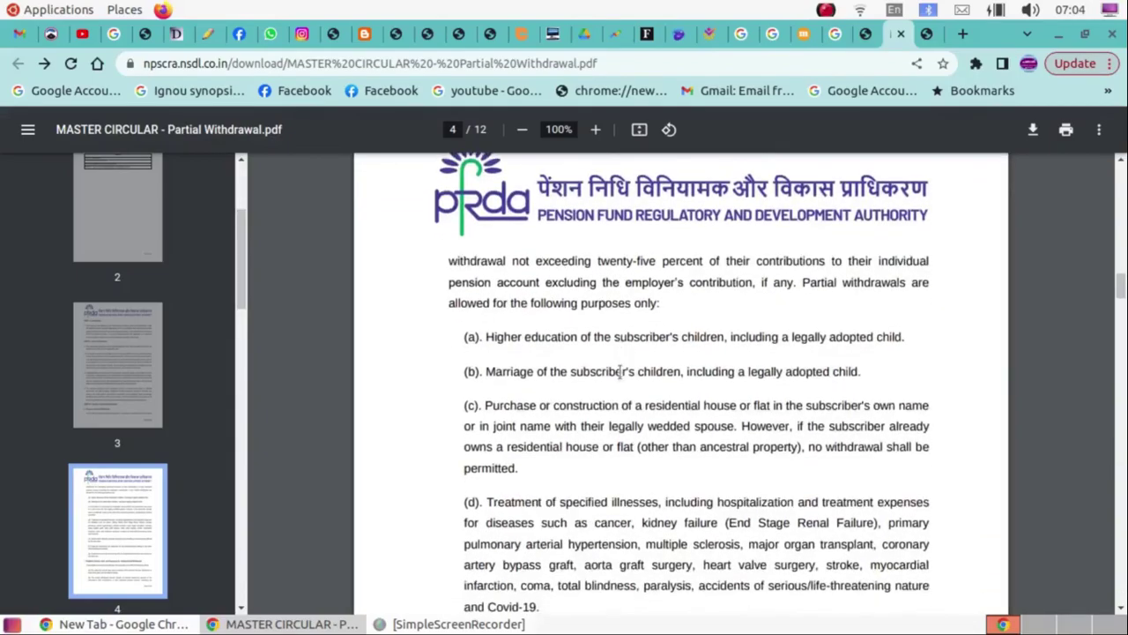
{"action": "scroll", "coordinate": [533, 341], "scroll_direction": "down", "scroll_amount": 5}
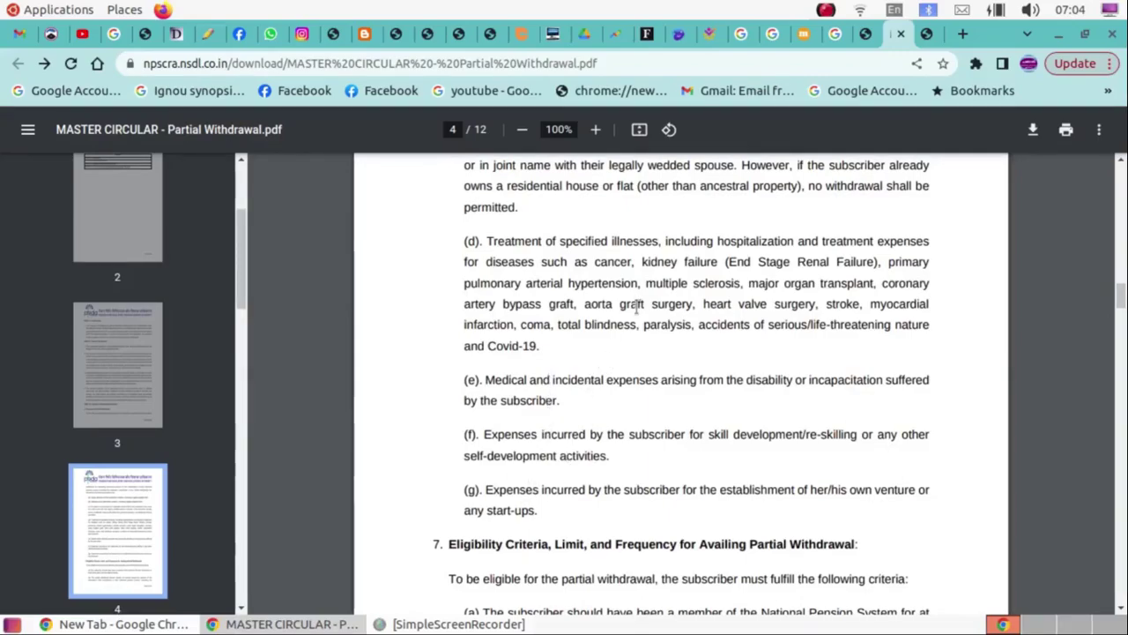
{"action": "scroll", "coordinate": [636, 304], "scroll_direction": "down", "scroll_amount": 3}
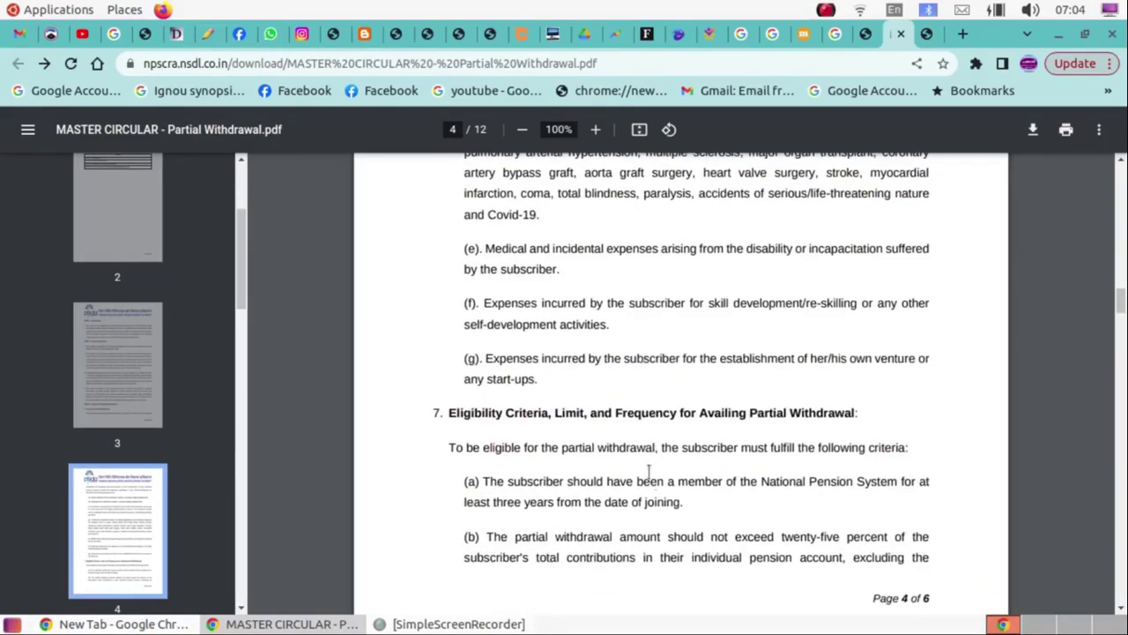
{"action": "scroll", "coordinate": [657, 486], "scroll_direction": "down", "scroll_amount": 1}
{"action": "scroll", "coordinate": [657, 486], "scroll_direction": "down", "scroll_amount": 2}
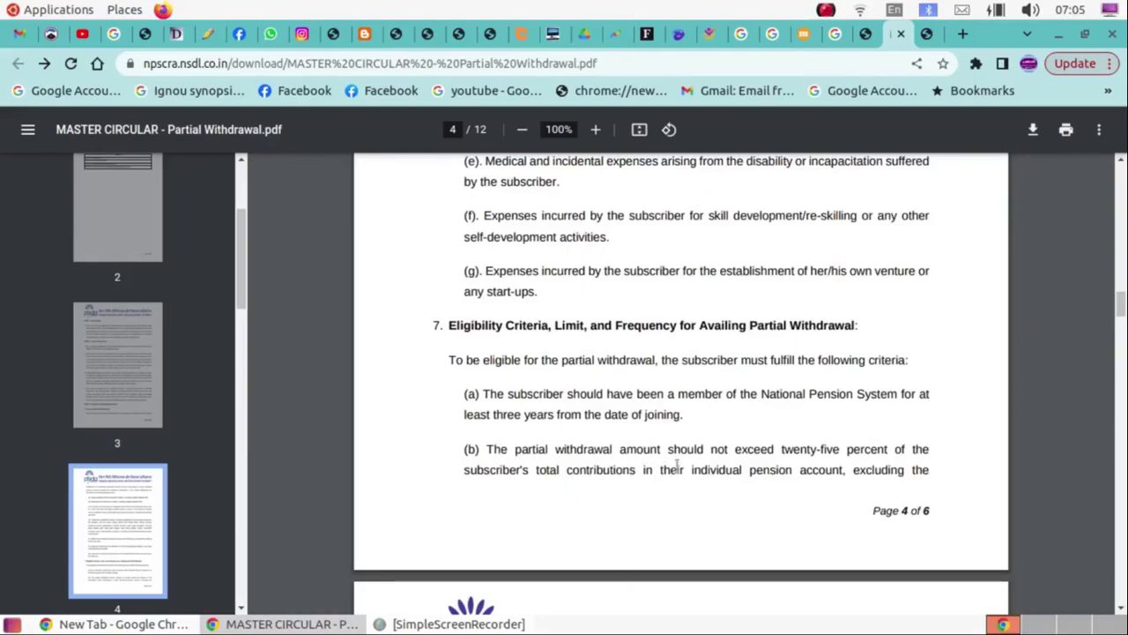
{"action": "scroll", "coordinate": [793, 480], "scroll_direction": "down", "scroll_amount": 2}
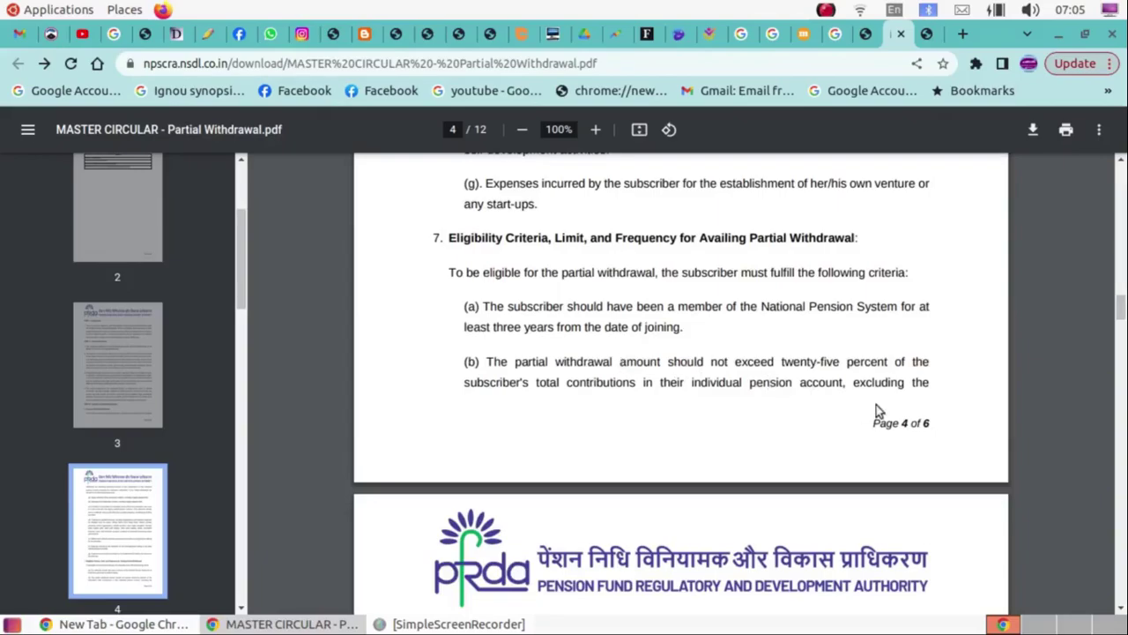
Read page 5's sections 8–9 on submitting and verifying withdrawals and the Part IV circulars table.
{"action": "scroll", "coordinate": [780, 390], "scroll_direction": "down", "scroll_amount": 3}
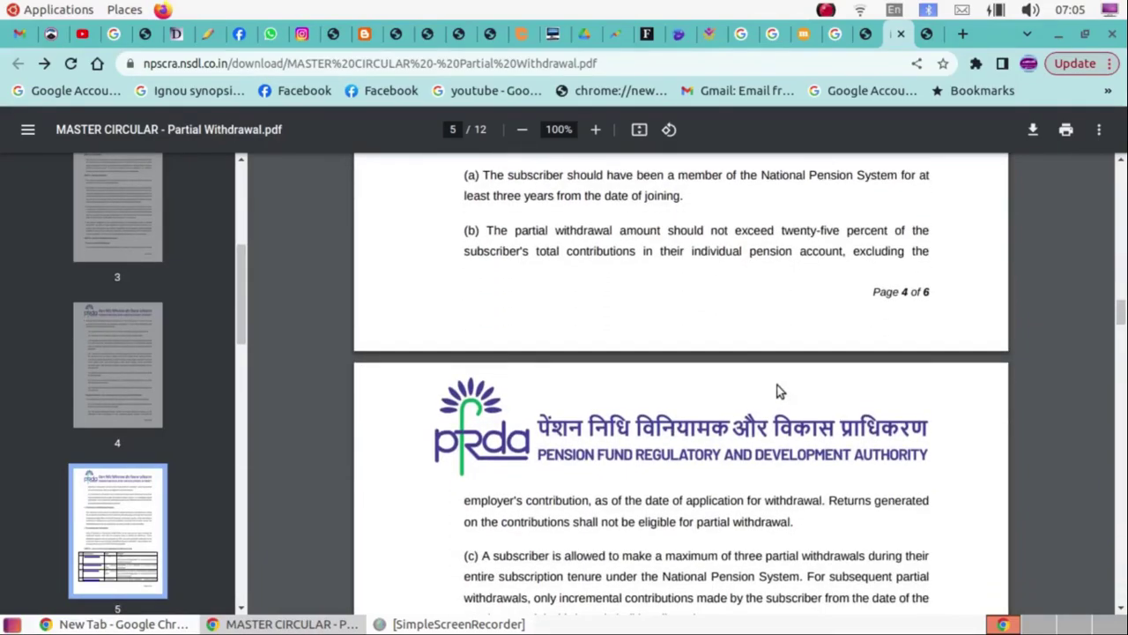
{"action": "scroll", "coordinate": [779, 394], "scroll_direction": "down", "scroll_amount": 3}
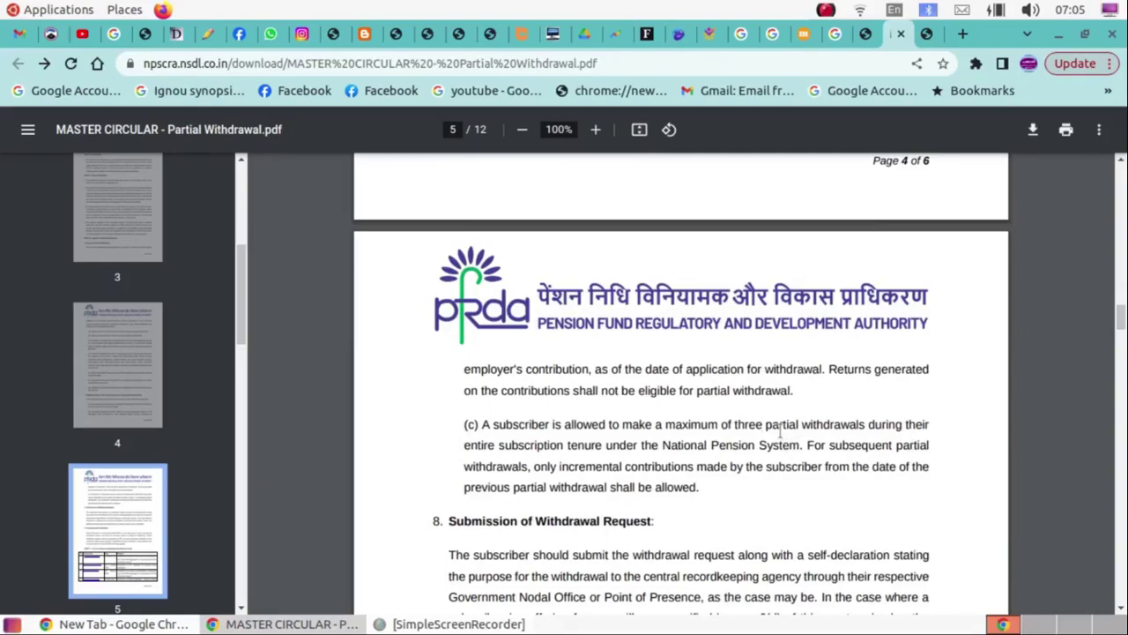
{"action": "scroll", "coordinate": [780, 432], "scroll_direction": "up", "scroll_amount": 1}
{"action": "scroll", "coordinate": [780, 432], "scroll_direction": "down", "scroll_amount": 4}
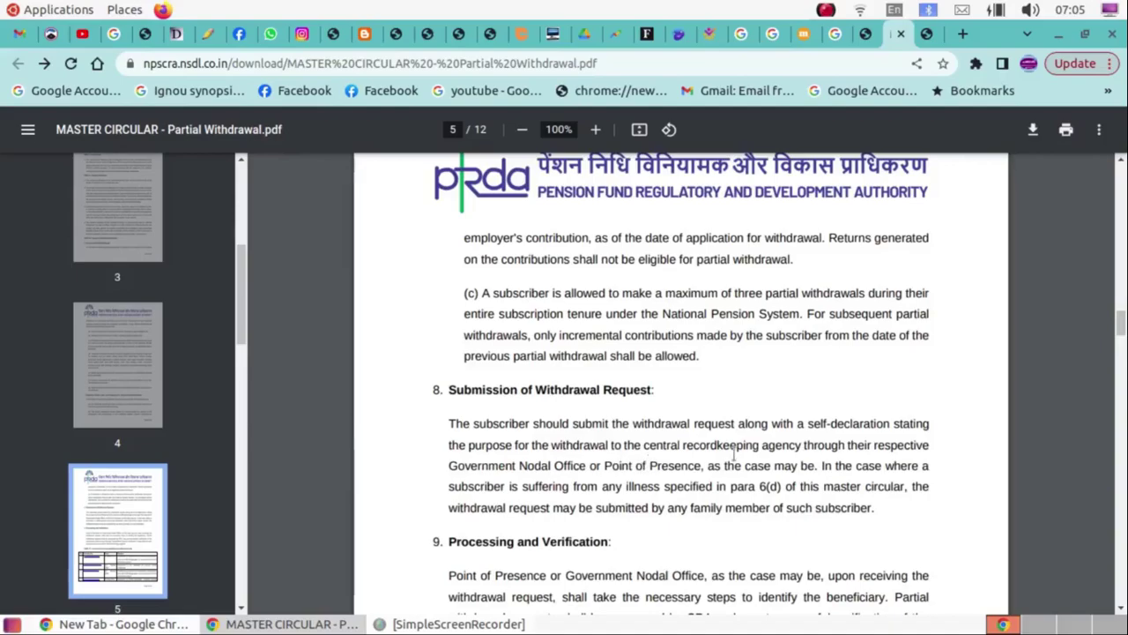
{"action": "scroll", "coordinate": [738, 448], "scroll_direction": "down", "scroll_amount": 1}
{"action": "scroll", "coordinate": [738, 448], "scroll_direction": "down", "scroll_amount": 1}
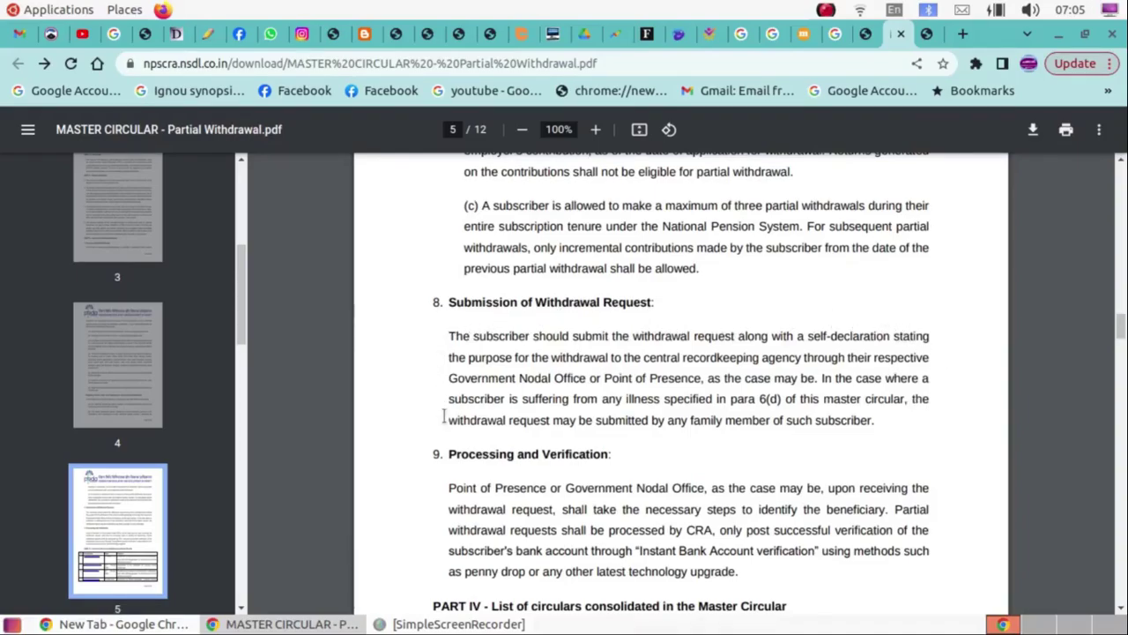
{"action": "scroll", "coordinate": [799, 434], "scroll_direction": "down", "scroll_amount": 3}
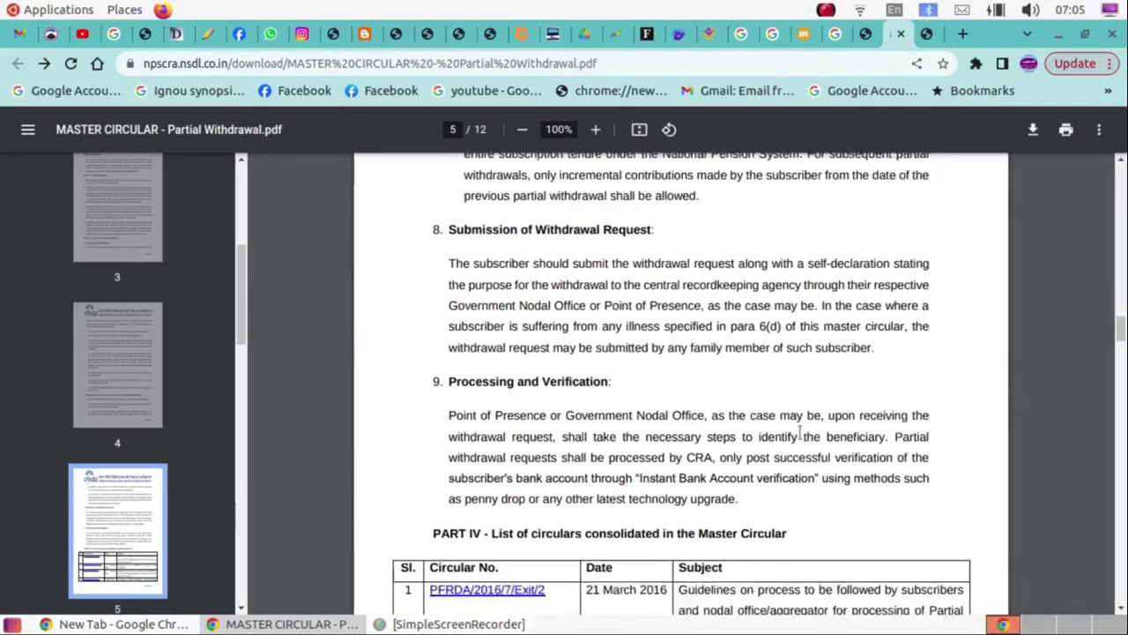
{"action": "scroll", "coordinate": [799, 427], "scroll_direction": "down", "scroll_amount": 5}
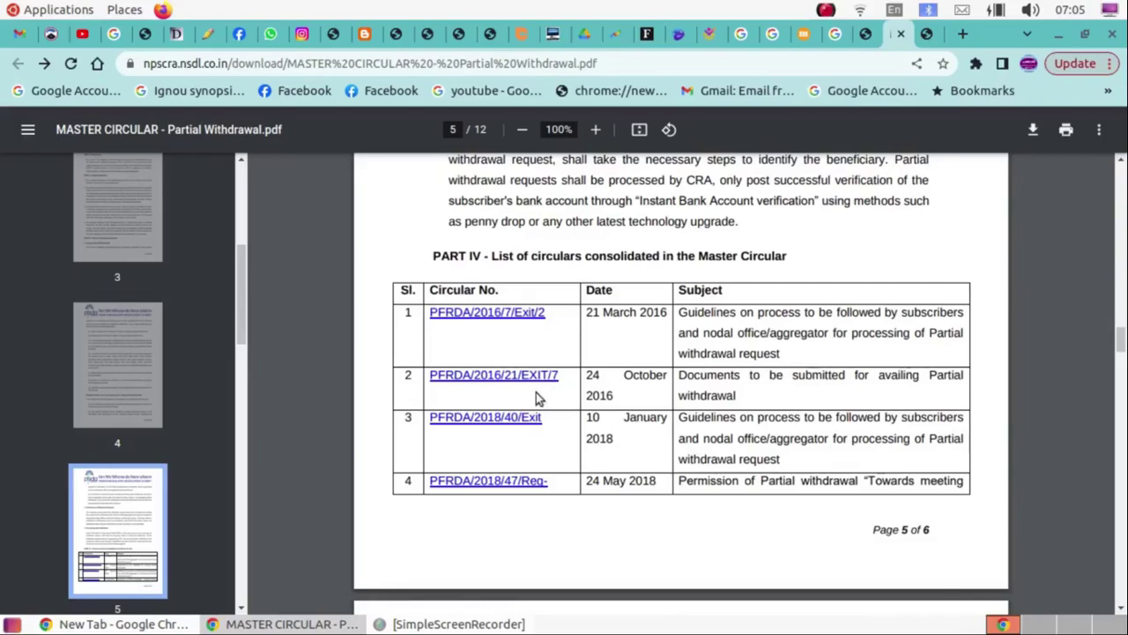
{"action": "scroll", "coordinate": [524, 429], "scroll_direction": "down", "scroll_amount": 4}
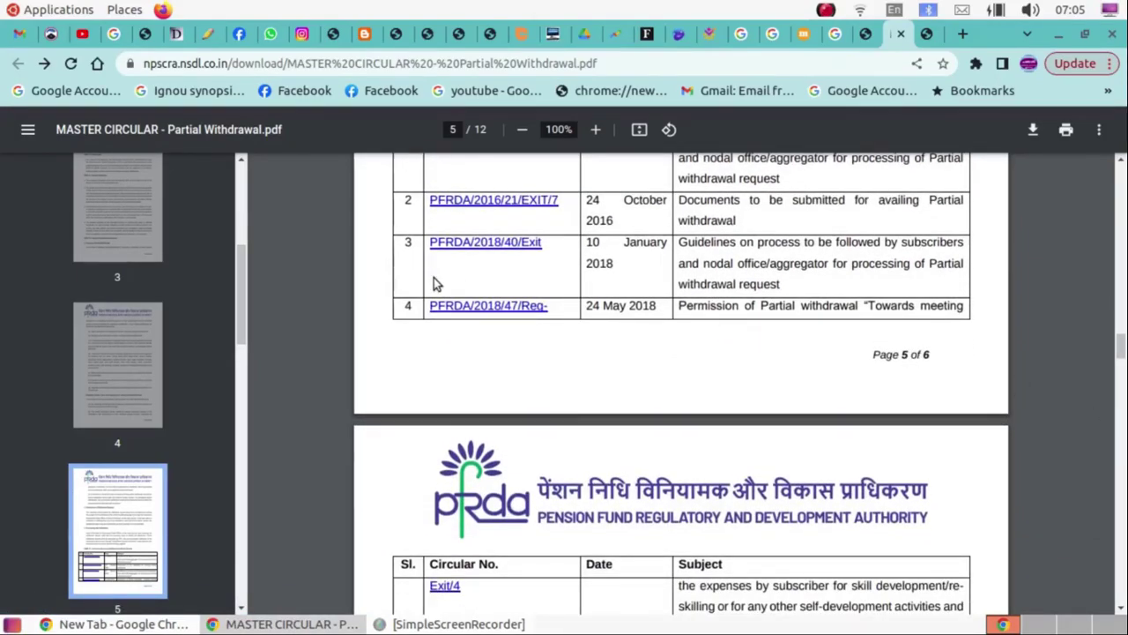
{"action": "scroll", "coordinate": [756, 423], "scroll_direction": "up", "scroll_amount": 6}
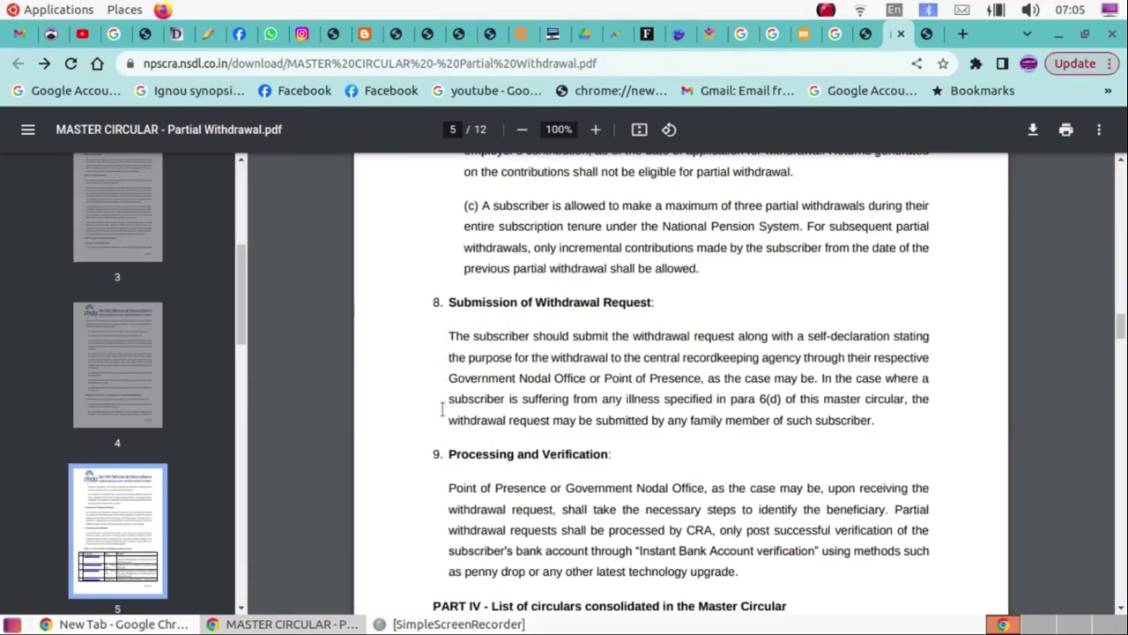
{"action": "scroll", "coordinate": [800, 432], "scroll_direction": "down", "scroll_amount": 3}
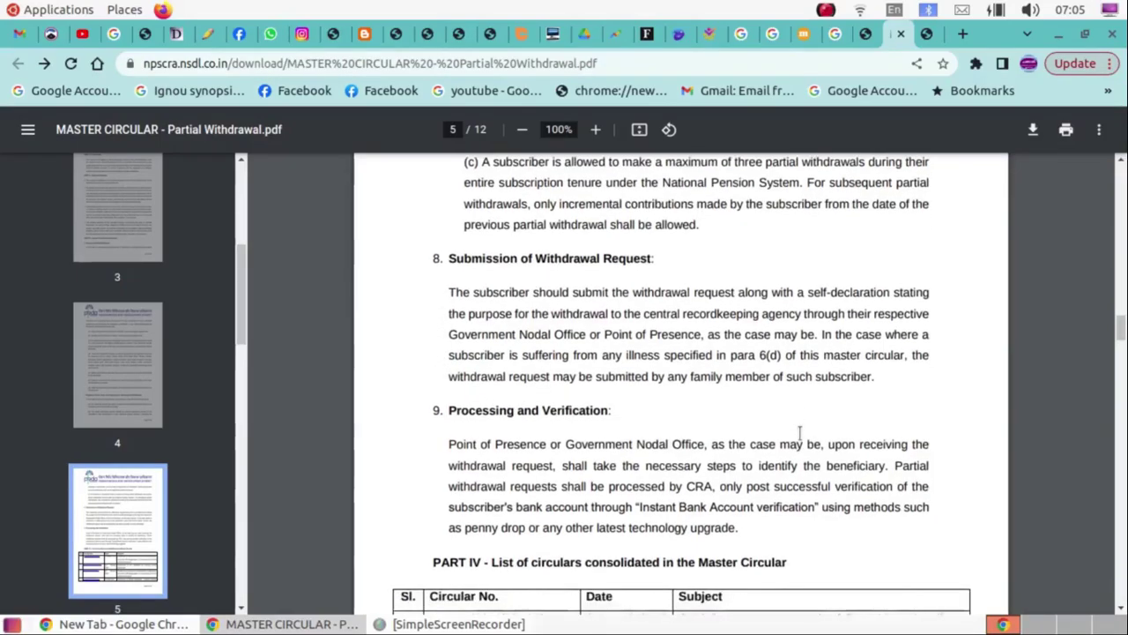
{"action": "scroll", "coordinate": [800, 428], "scroll_direction": "down", "scroll_amount": 5}
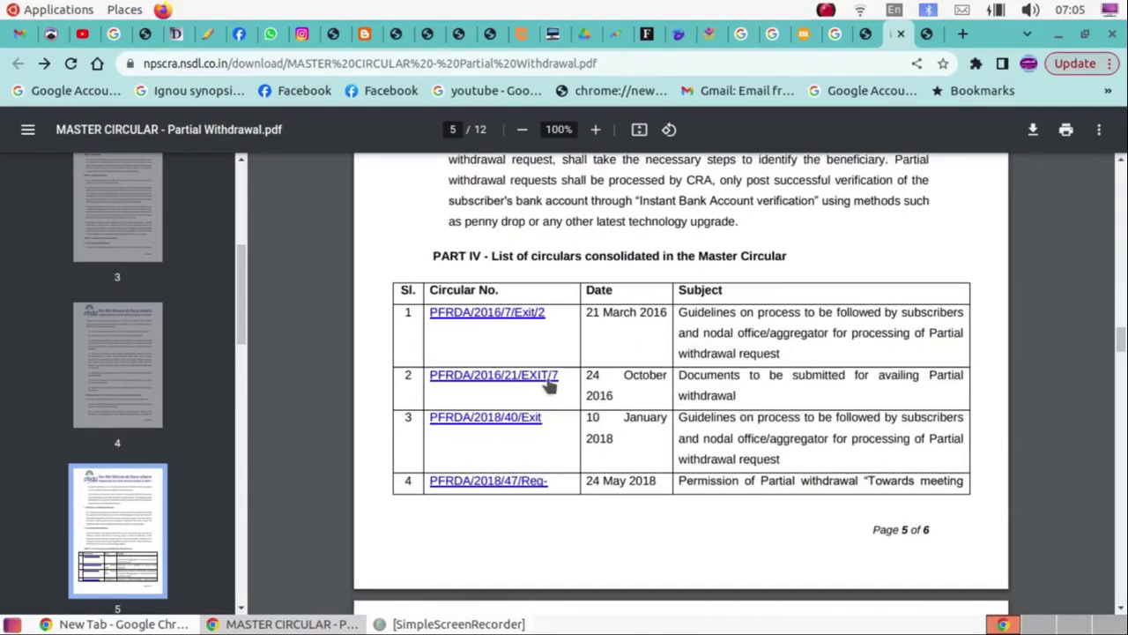
{"action": "scroll", "coordinate": [523, 429], "scroll_direction": "down", "scroll_amount": 4}
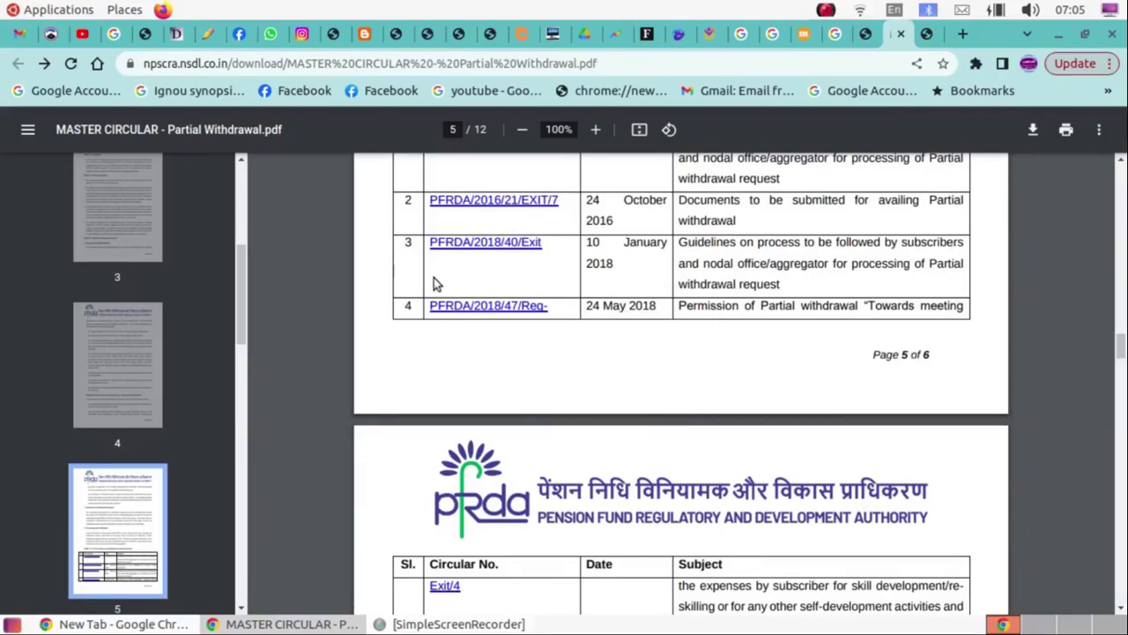
Pause the recording and scroll the Tier I withdrawal form to Section A and the withdrawal purposes.
{"action": "left_click", "coordinate": [826, 12]}
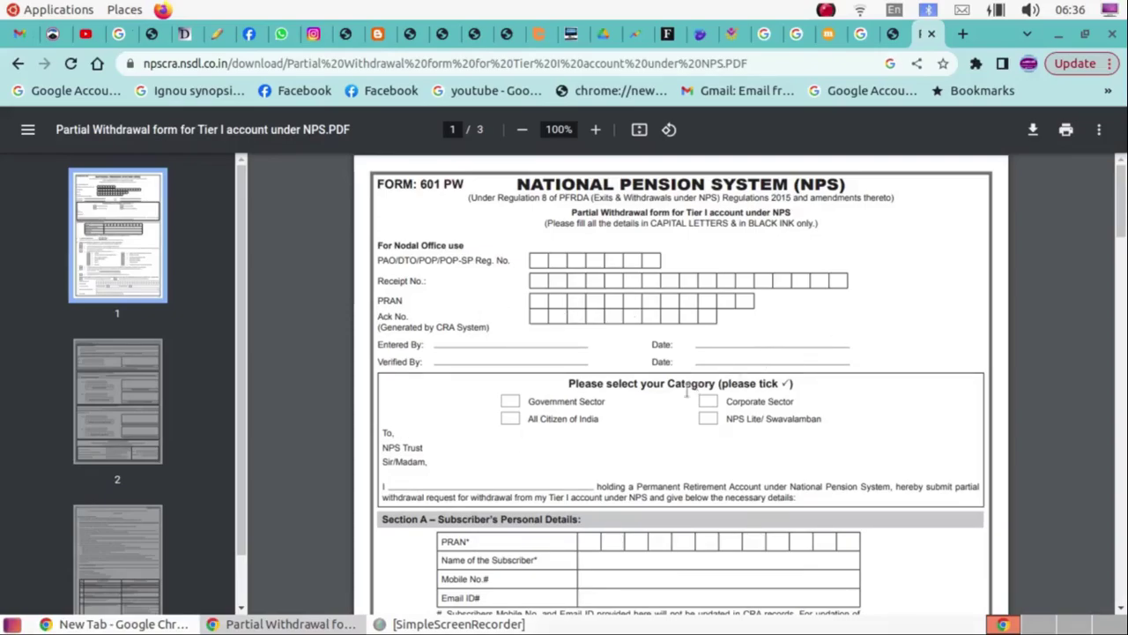
{"action": "scroll", "coordinate": [688, 388], "scroll_direction": "down", "scroll_amount": 3}
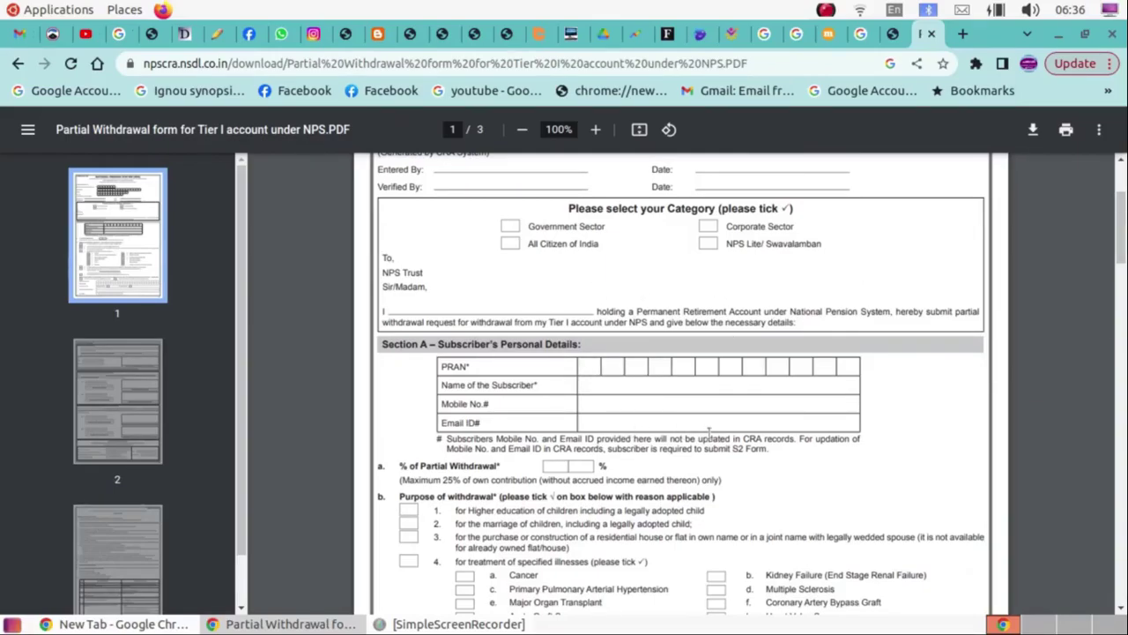
{"action": "scroll", "coordinate": [673, 448], "scroll_direction": "down", "scroll_amount": 3}
{"action": "scroll", "coordinate": [672, 448], "scroll_direction": "down", "scroll_amount": 1}
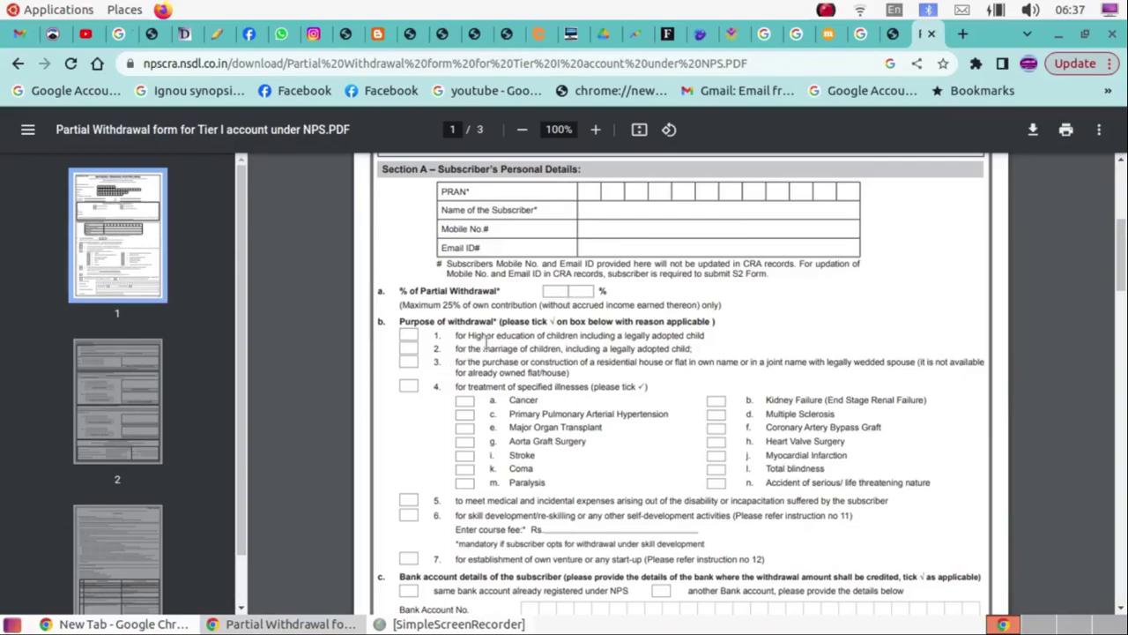
{"action": "scroll", "coordinate": [484, 341], "scroll_direction": "down", "scroll_amount": 1}
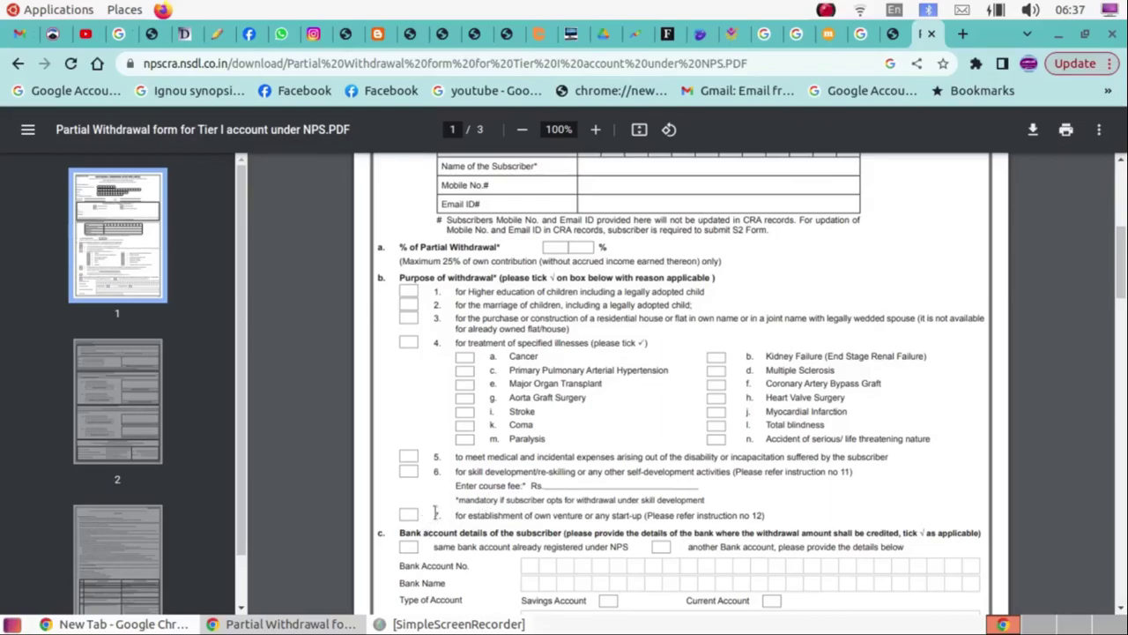
Scroll past the bank account details and Section B to page 2's Nodal Office and POP/Aggregator declarations.
{"action": "scroll", "coordinate": [472, 502], "scroll_direction": "down", "scroll_amount": 1}
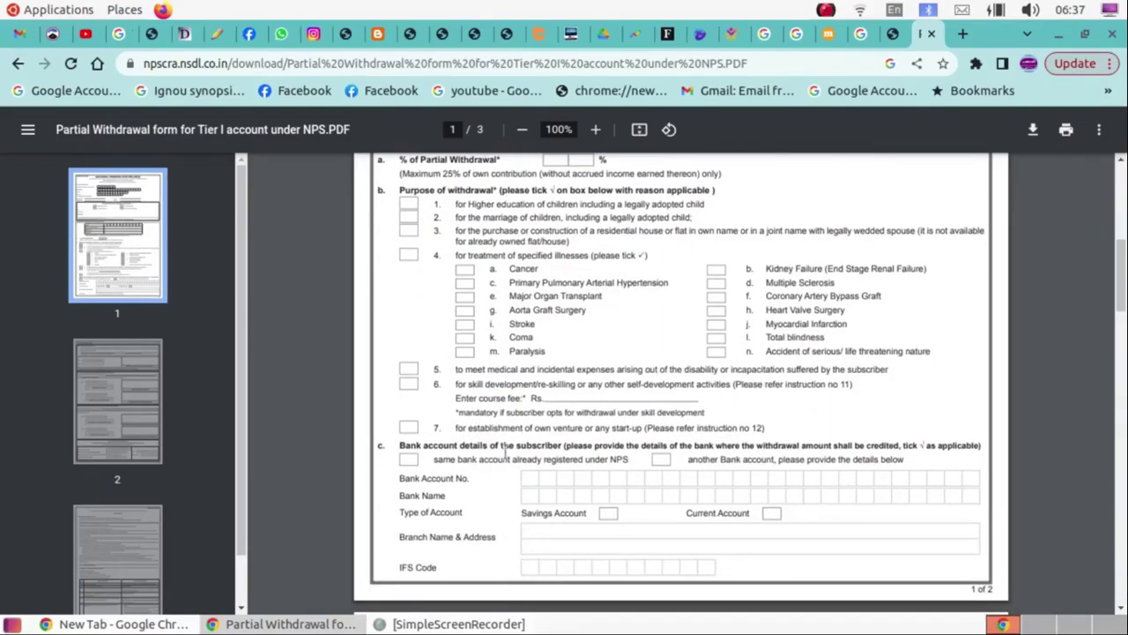
{"action": "scroll", "coordinate": [590, 394], "scroll_direction": "down", "scroll_amount": 1}
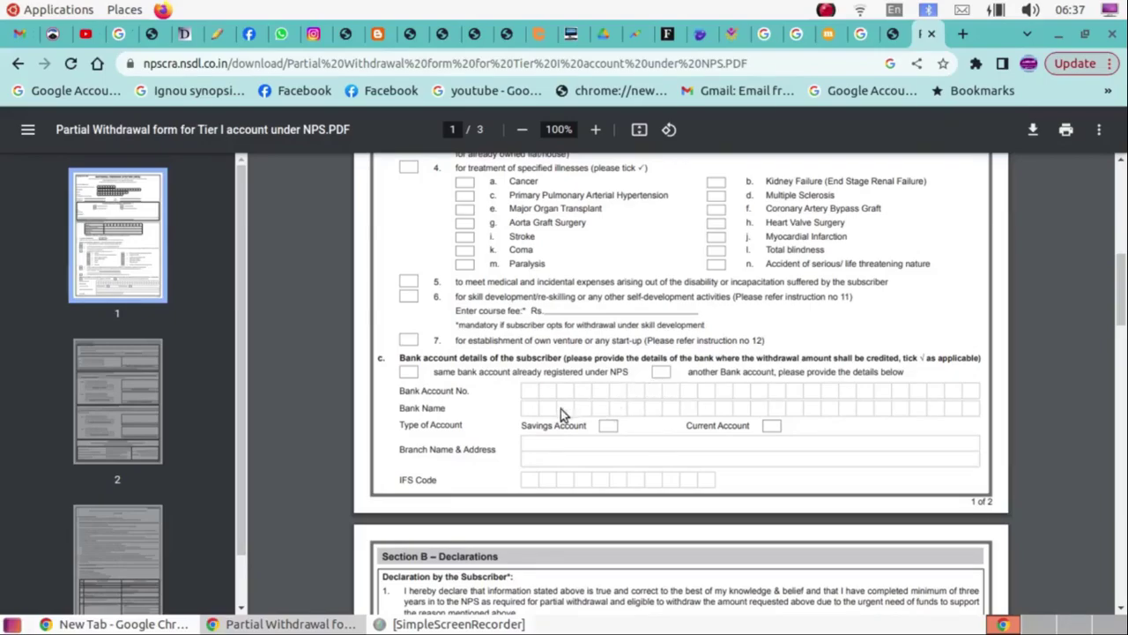
{"action": "scroll", "coordinate": [432, 435], "scroll_direction": "down", "scroll_amount": 2}
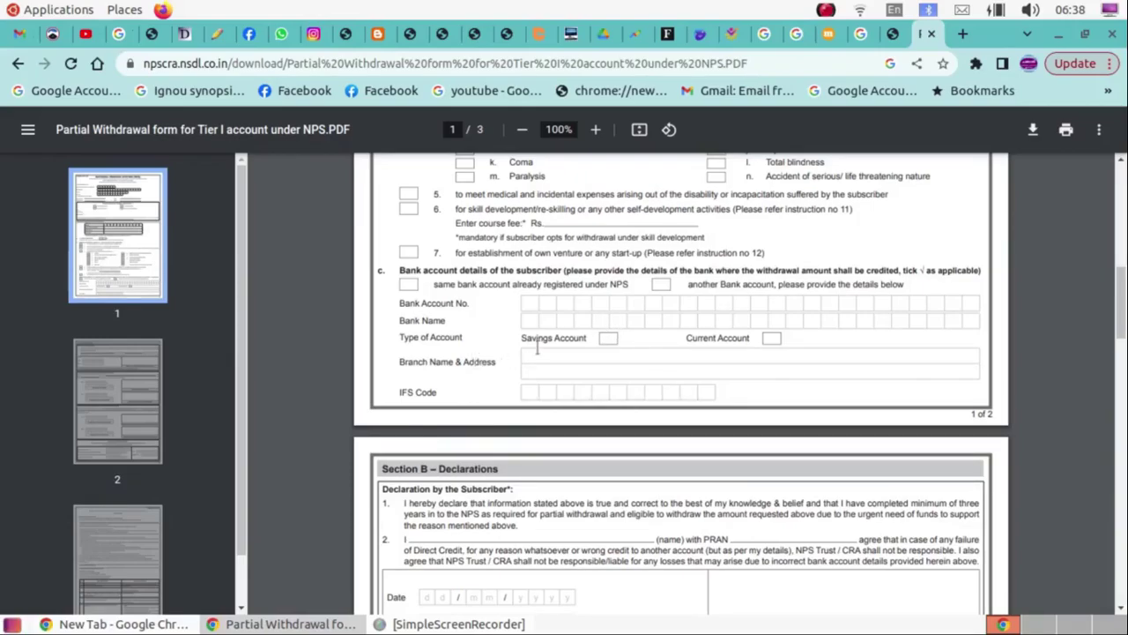
{"action": "scroll", "coordinate": [617, 480], "scroll_direction": "down", "scroll_amount": 3}
{"action": "scroll", "coordinate": [517, 441], "scroll_direction": "down", "scroll_amount": 7}
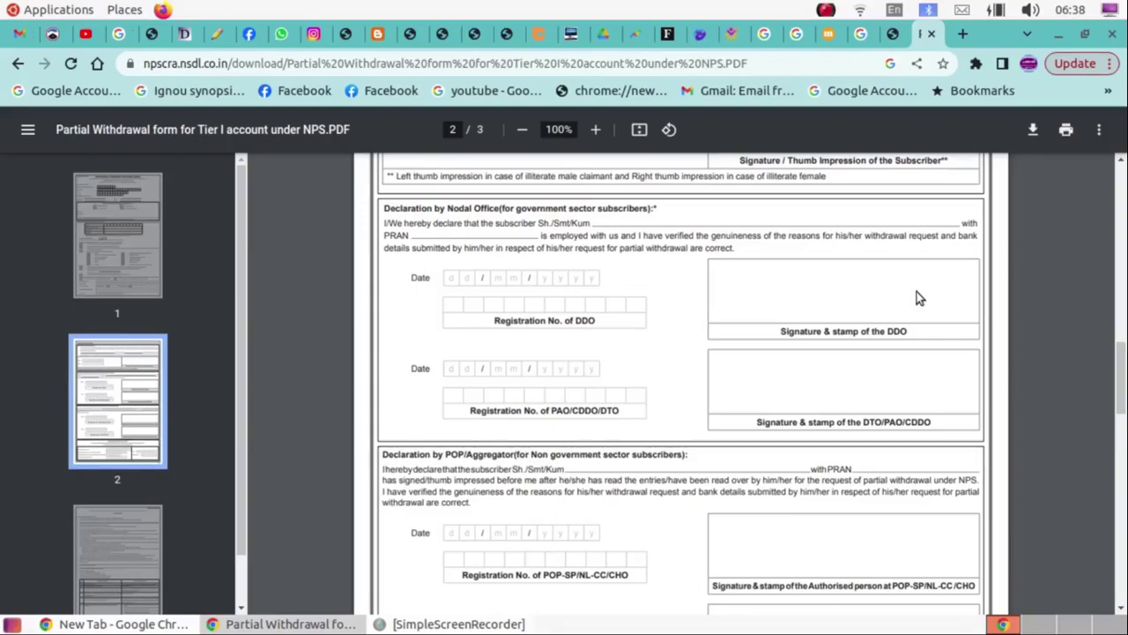
Scroll to page 3's Form 601 PW instructions and documents-required table.
{"action": "scroll", "coordinate": [916, 292], "scroll_direction": "down", "scroll_amount": 4}
{"action": "scroll", "coordinate": [677, 310], "scroll_direction": "down", "scroll_amount": 4}
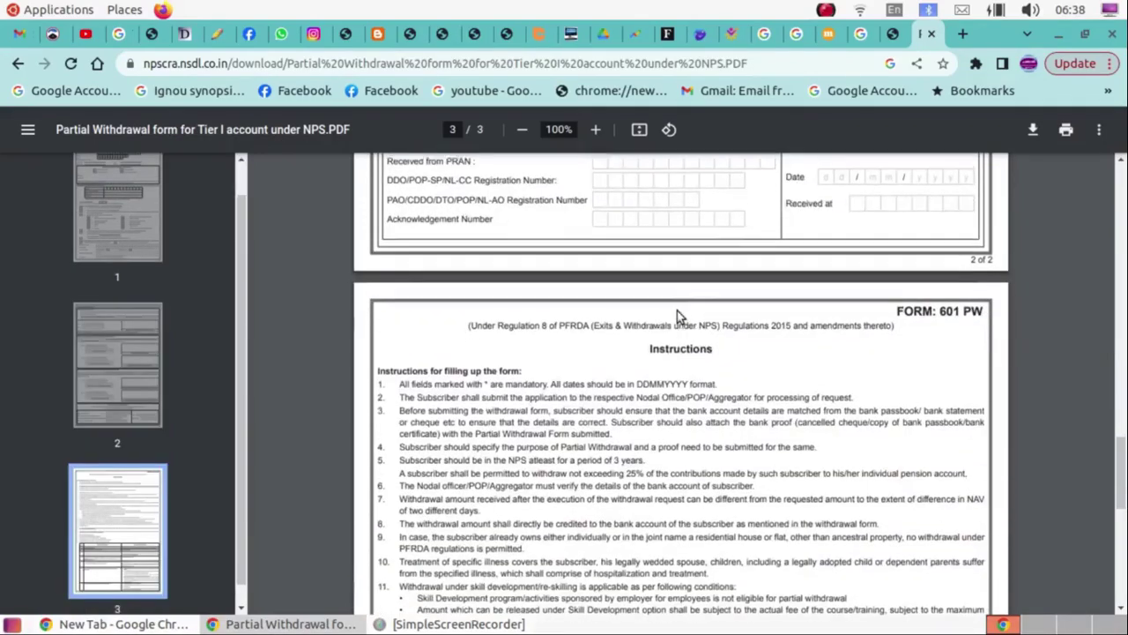
{"action": "scroll", "coordinate": [676, 310], "scroll_direction": "down", "scroll_amount": 3}
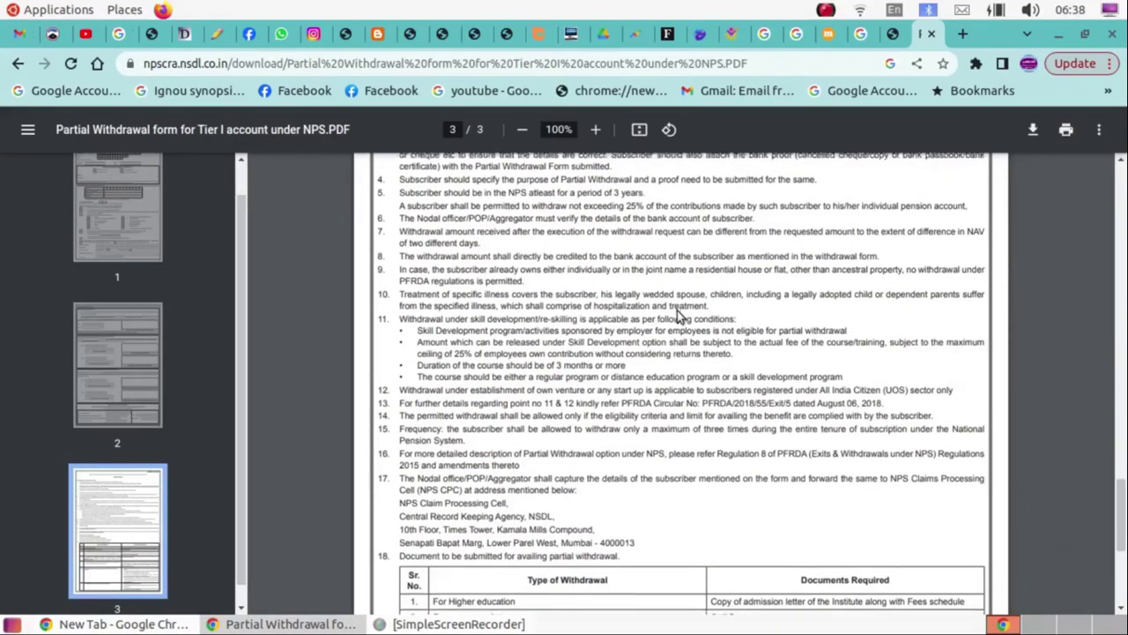
{"action": "scroll", "coordinate": [679, 314], "scroll_direction": "down", "scroll_amount": 3}
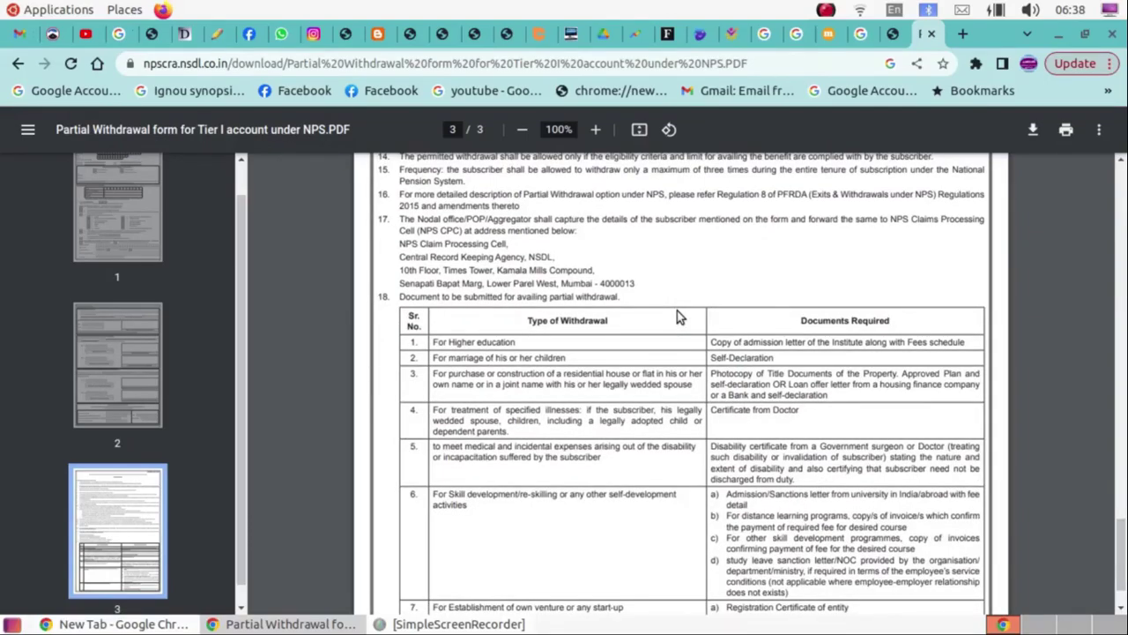
{"action": "scroll", "coordinate": [677, 315], "scroll_direction": "down", "scroll_amount": 2}
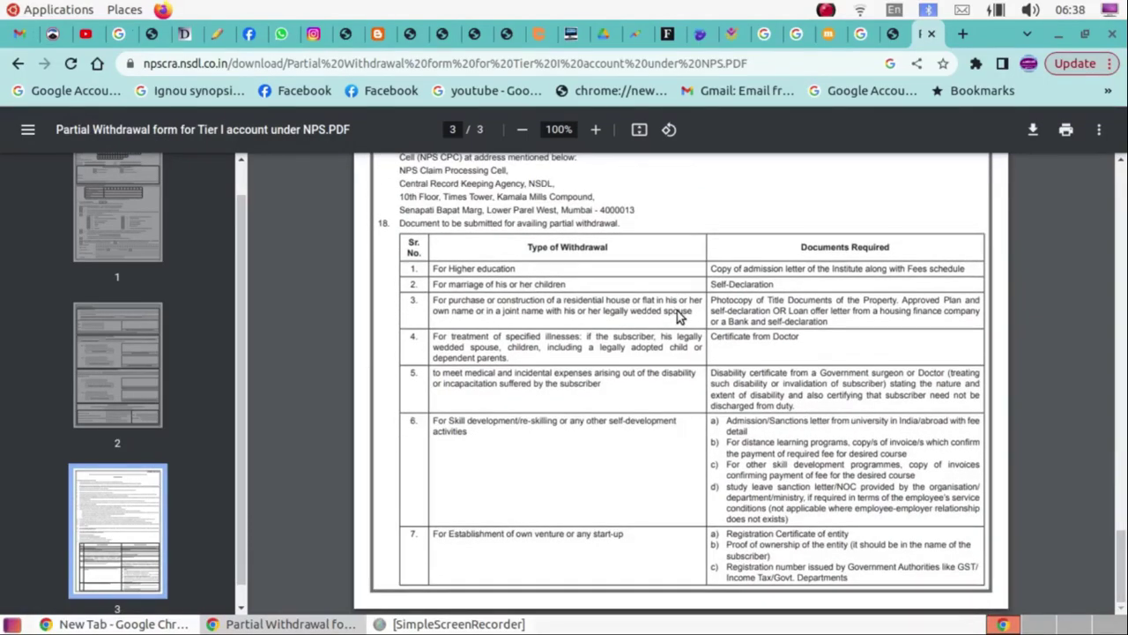
{"action": "scroll", "coordinate": [678, 316], "scroll_direction": "up", "scroll_amount": 4}
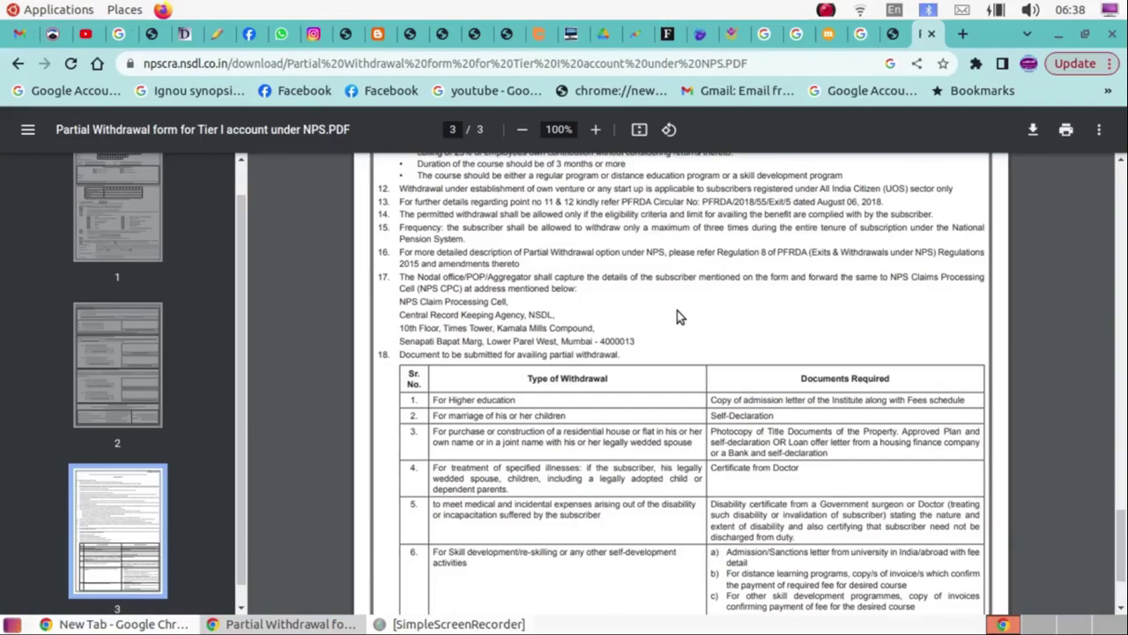
{"action": "scroll", "coordinate": [677, 313], "scroll_direction": "down", "scroll_amount": 4}
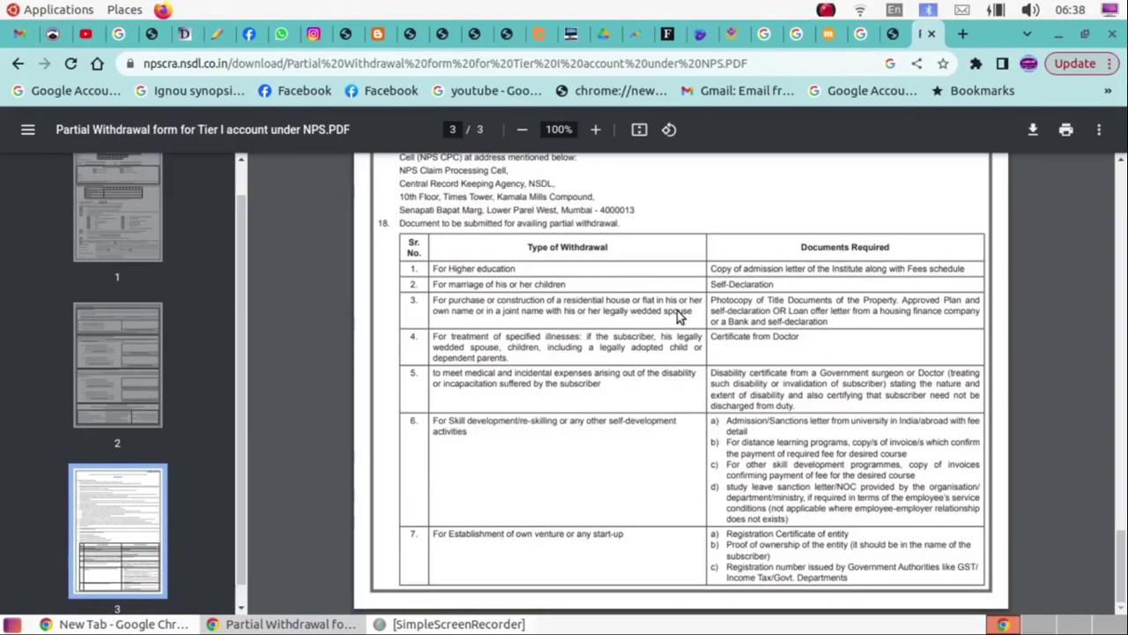